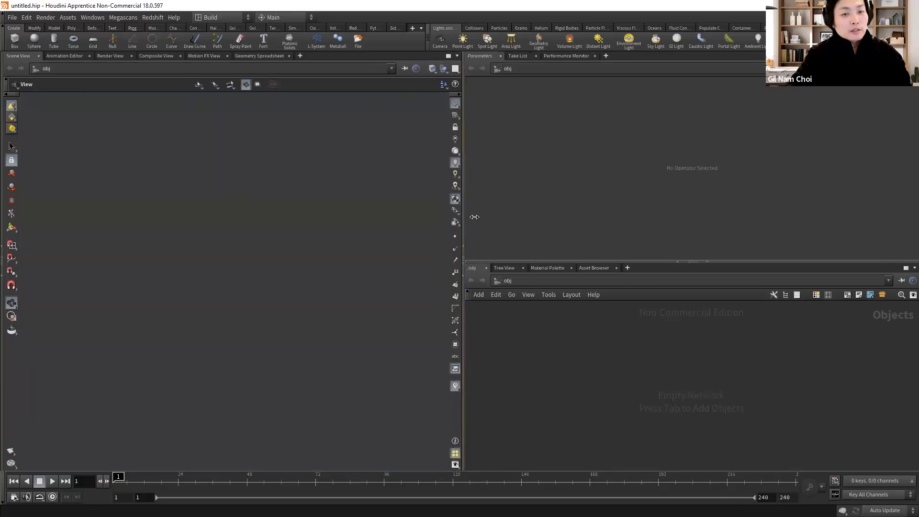
# Enlarge the network pane, add a Geometry object geo1, and step inside it.
pyautogui.moveTo(452, 218); pyautogui.dragTo(475, 218)
pyautogui.moveTo(567, 262); pyautogui.dragTo(567, 191)
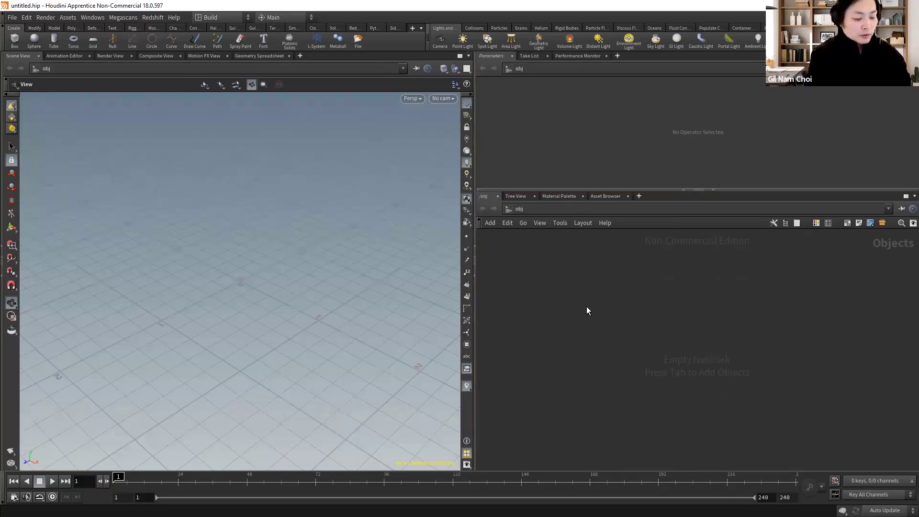
pyautogui.press('Tab')
pyautogui.write('geo')
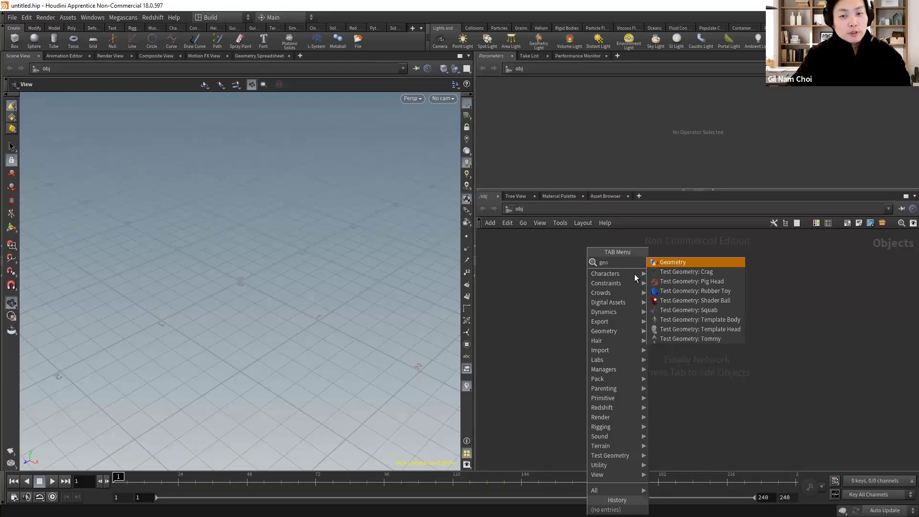
pyautogui.click(673, 263)
pyautogui.click(585, 307)
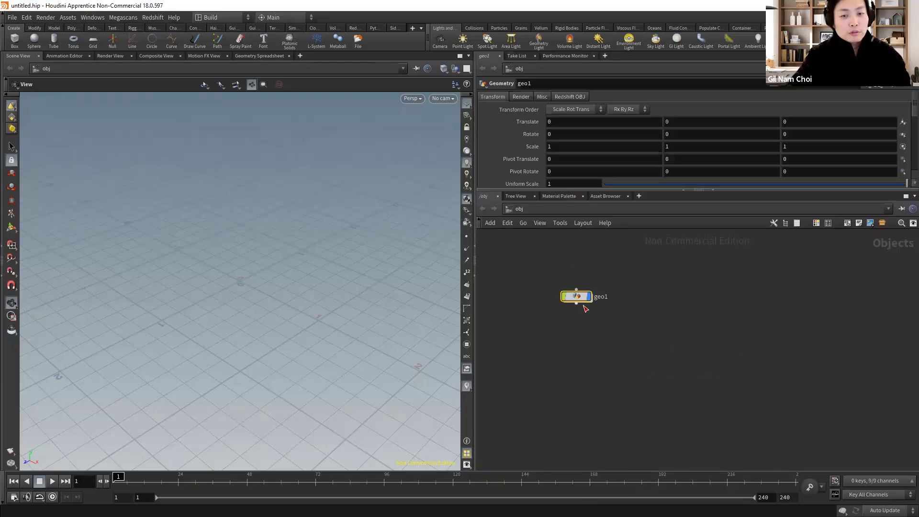
pyautogui.doubleClick(580, 297)
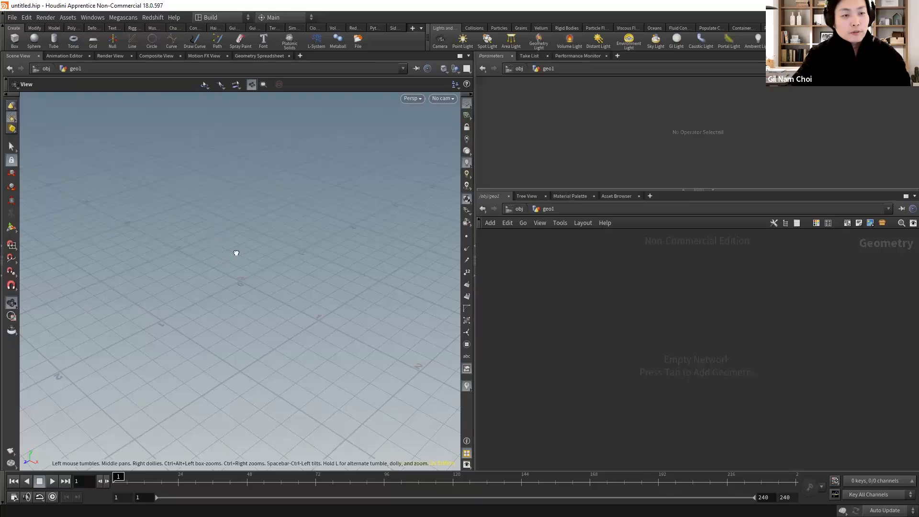
# Add a Sphere node sphere1 inside geo1 and frame the sphere in the viewport.
pyautogui.moveTo(236, 253)
pyautogui.mouseDown()
pyautogui.moveTo(320, 271)
pyautogui.moveTo(281, 267)
pyautogui.moveTo(314, 285)
pyautogui.moveTo(279, 325)
pyautogui.moveTo(275, 287)
pyautogui.moveTo(232, 298)
pyautogui.moveTo(268, 307)
pyautogui.mouseUp()
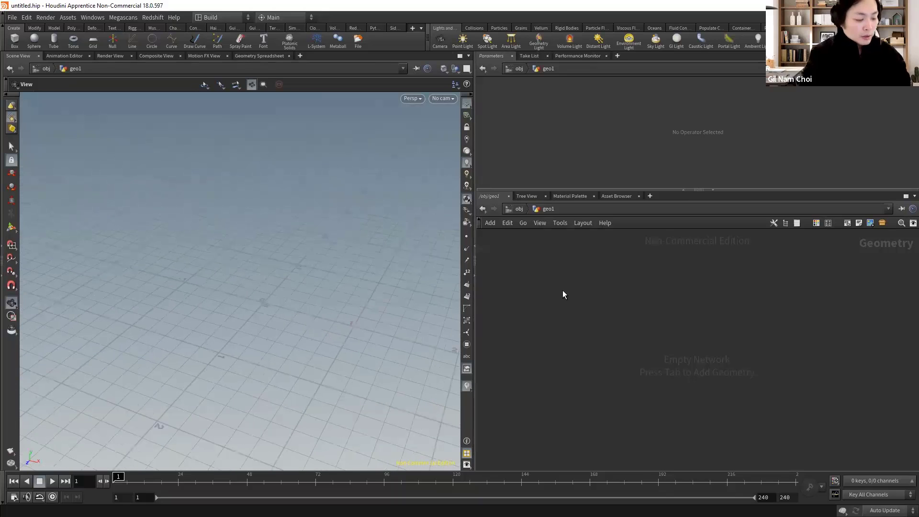
pyautogui.press('Tab')
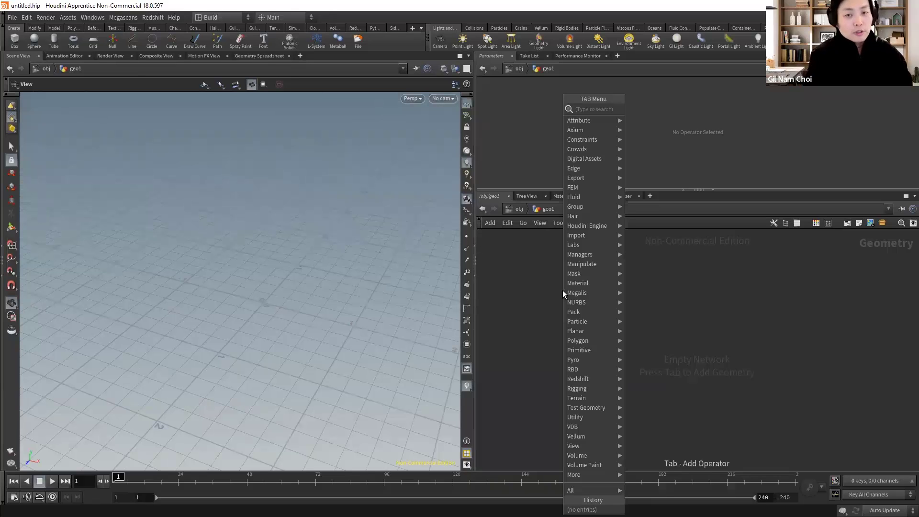
pyautogui.write('s')
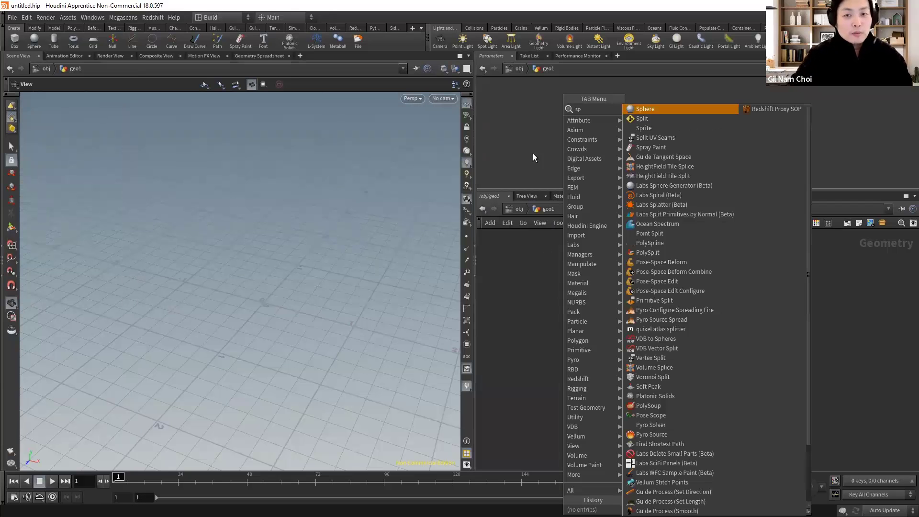
pyautogui.write('p')
pyautogui.press('Return')
pyautogui.click(561, 332)
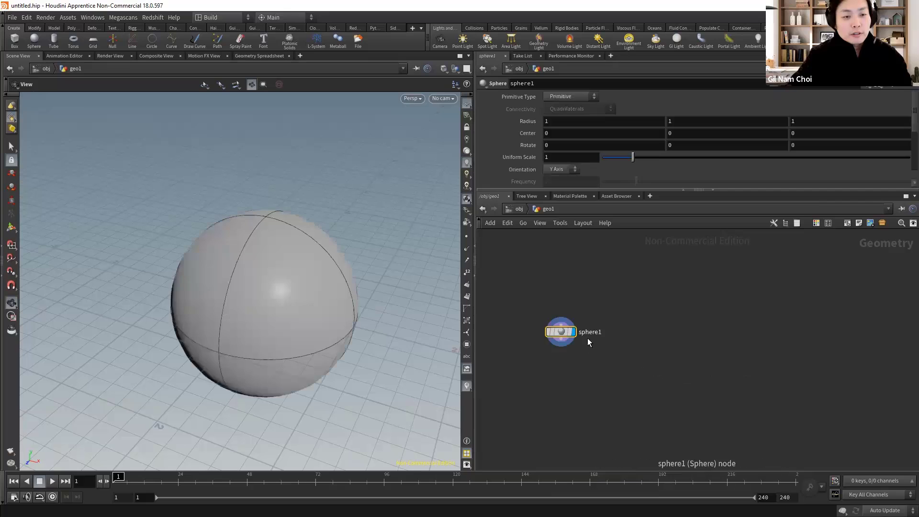
pyautogui.moveTo(241, 264); pyautogui.dragTo(319, 273)
pyautogui.moveTo(318, 273); pyautogui.dragTo(211, 257, button='right')
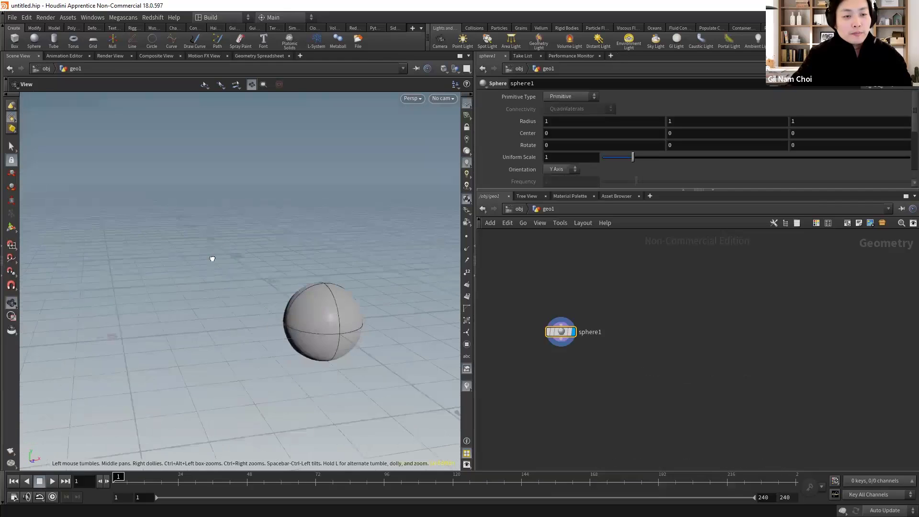
pyautogui.moveTo(211, 256); pyautogui.dragTo(267, 283)
pyautogui.moveTo(571, 330); pyautogui.dragTo(578, 305)
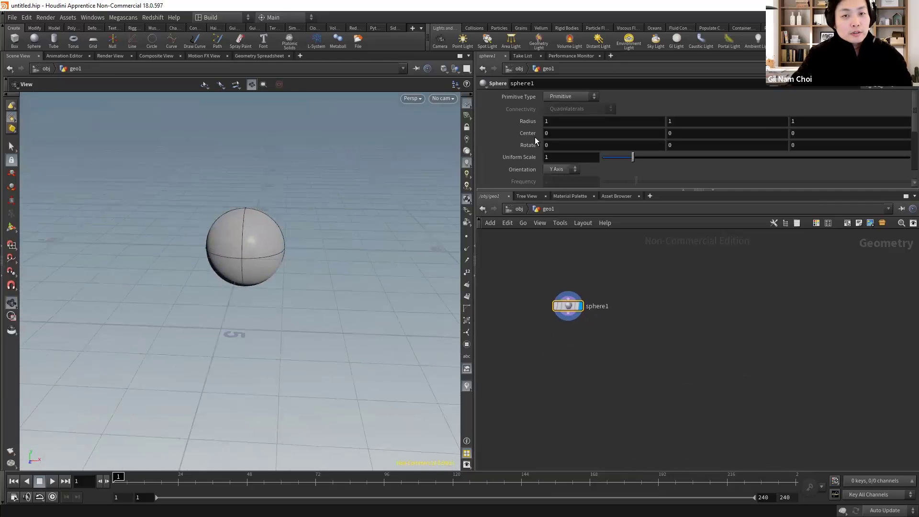
pyautogui.press('Tab')
# Add scatter1 below sphere1, display it, and set Force Total Count to 264.
pyautogui.write('sc')
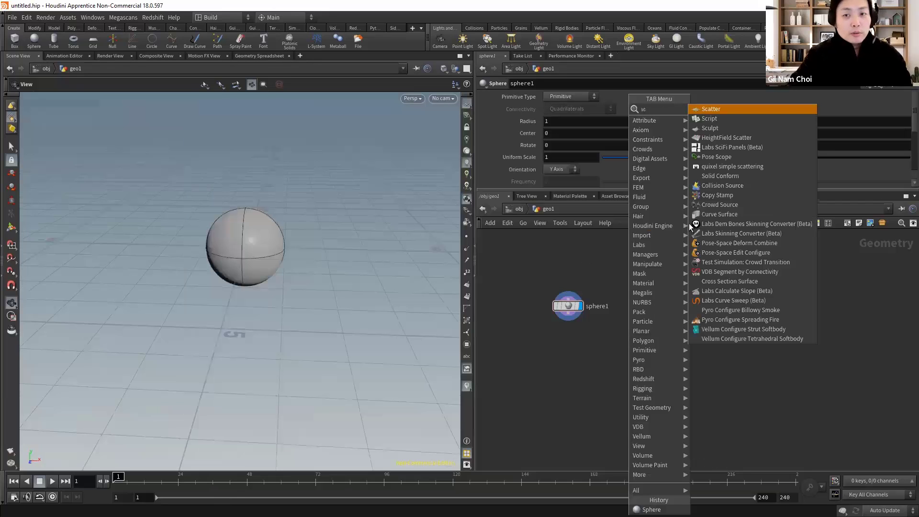
pyautogui.click(721, 109)
pyautogui.click(642, 335)
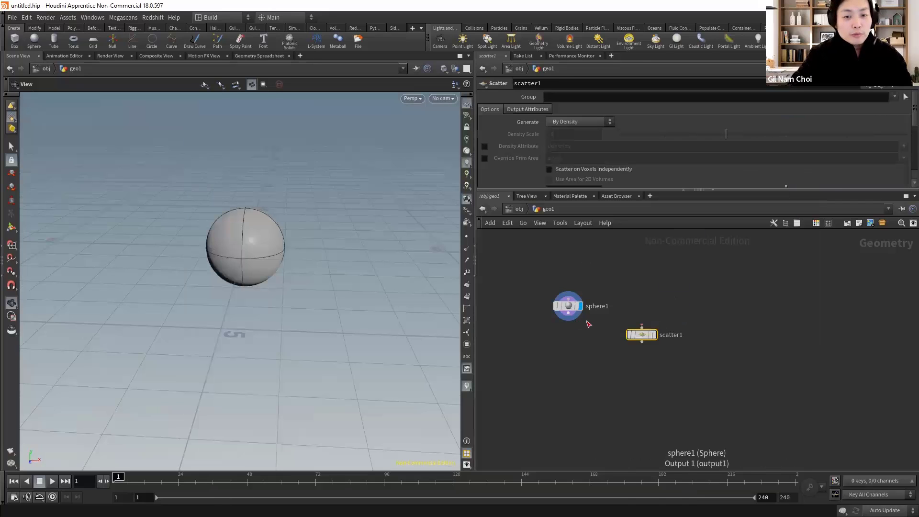
pyautogui.click(654, 335)
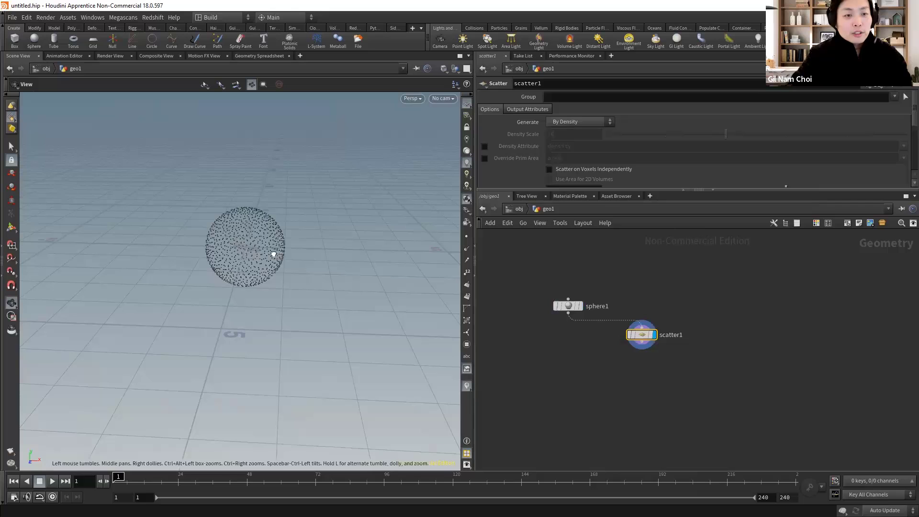
pyautogui.moveTo(273, 253)
pyautogui.mouseDown()
pyautogui.moveTo(215, 250)
pyautogui.moveTo(375, 273)
pyautogui.mouseUp()
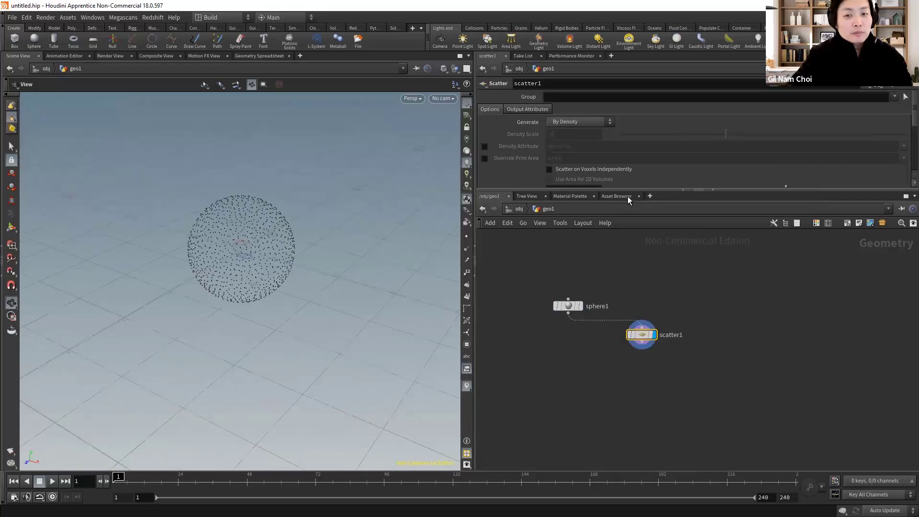
pyautogui.moveTo(626, 206); pyautogui.dragTo(626, 275)
pyautogui.moveTo(773, 191); pyautogui.dragTo(689, 191)
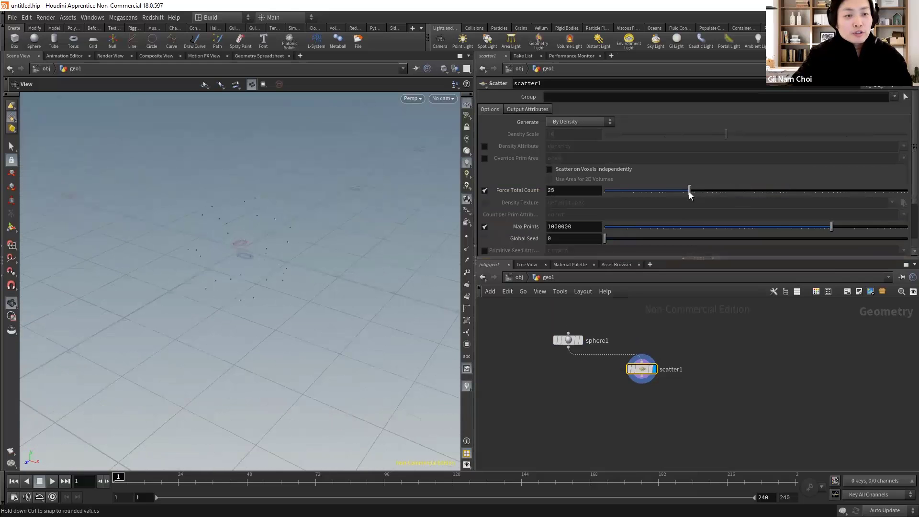
pyautogui.moveTo(784, 201)
pyautogui.mouseDown()
pyautogui.moveTo(728, 199)
pyautogui.moveTo(763, 200)
pyautogui.moveTo(751, 201)
pyautogui.mouseUp()
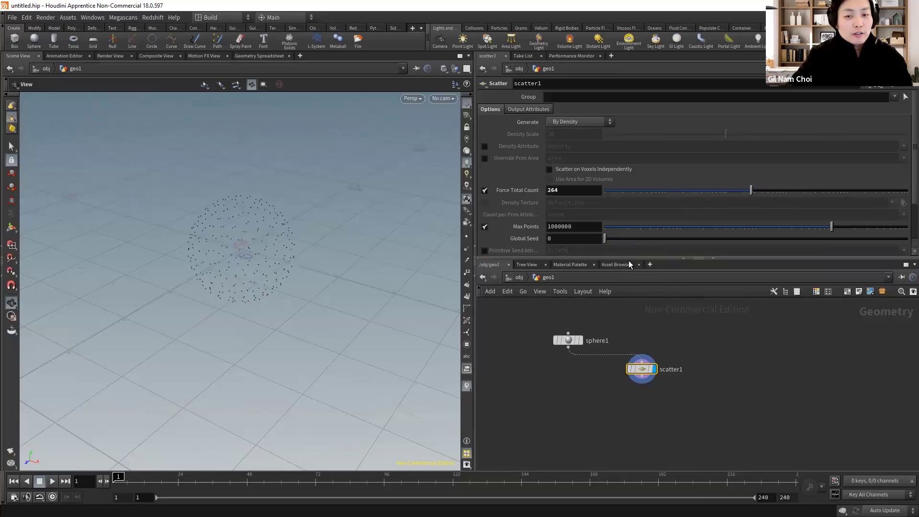
pyautogui.moveTo(637, 260); pyautogui.dragTo(636, 222)
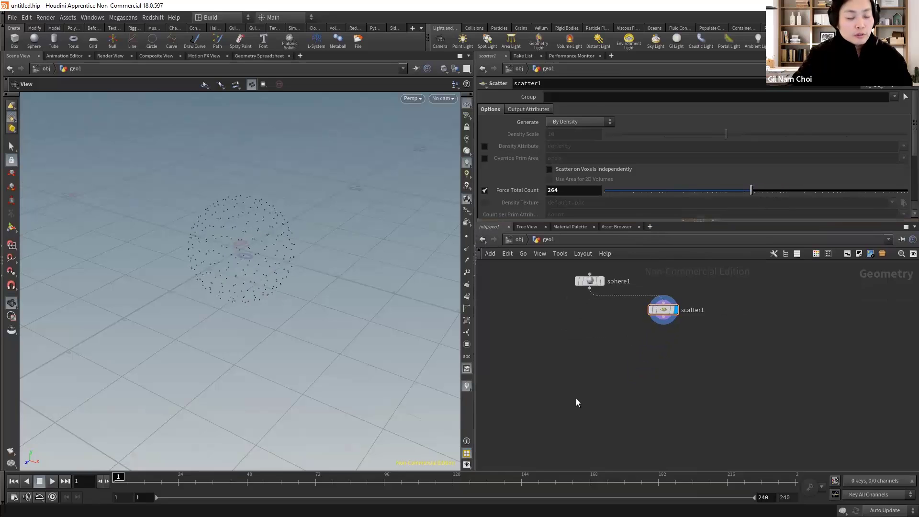
# Add a Copy Stamp node copy1 below scatter1.
pyautogui.press('Tab')
pyautogui.write('sop')
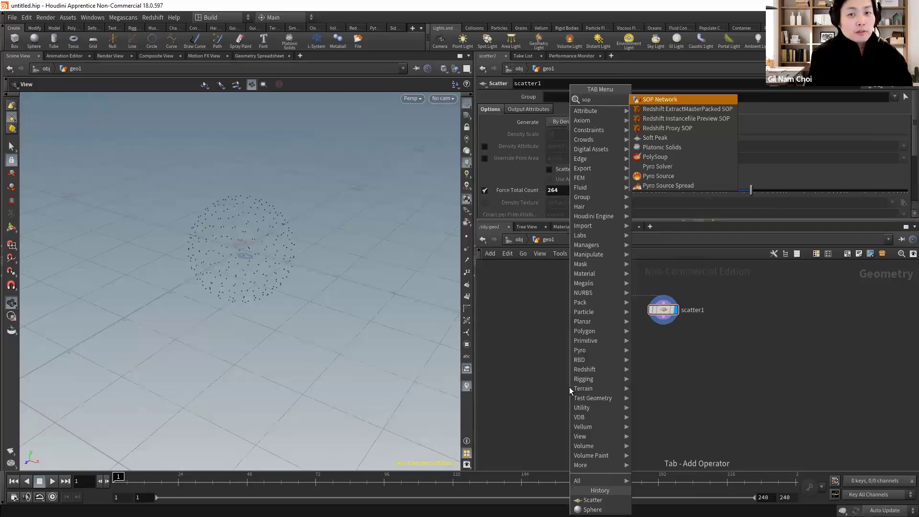
pyautogui.press('BackSpace')
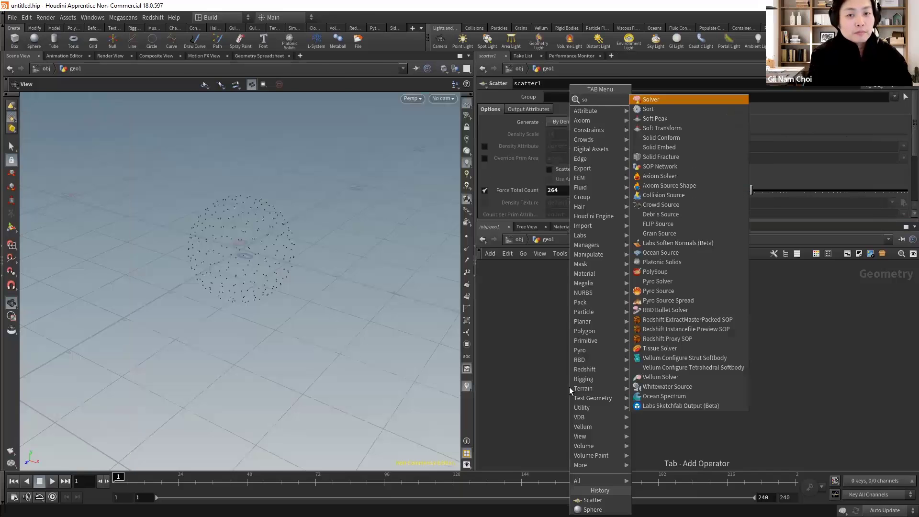
pyautogui.press('BackSpace')
pyautogui.press('BackSpace')
pyautogui.write('copy')
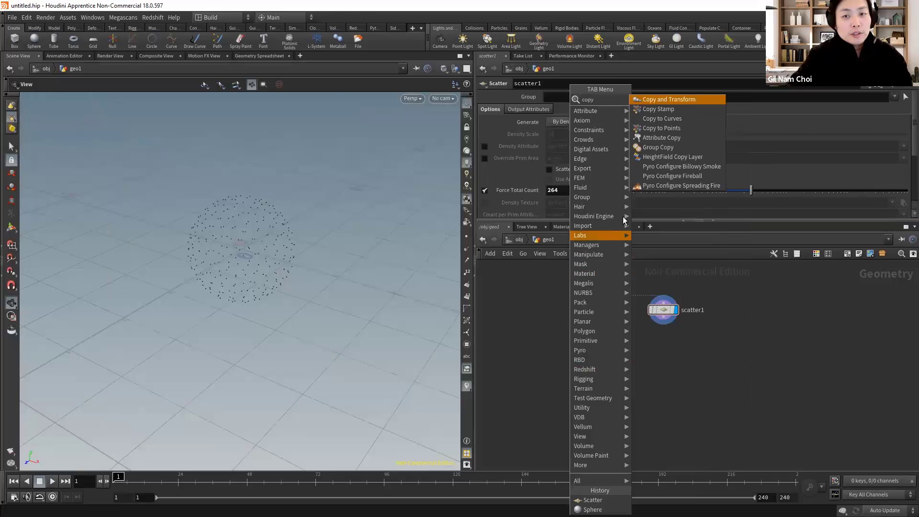
pyautogui.click(659, 113)
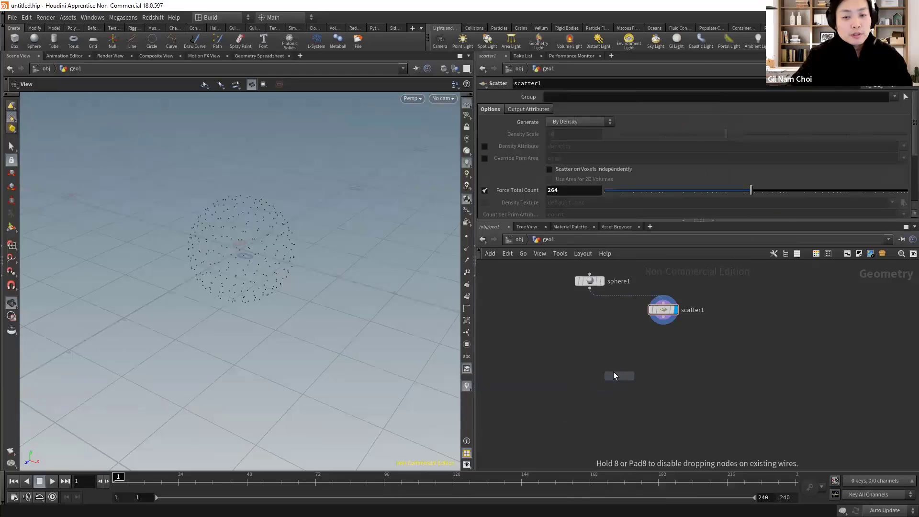
pyautogui.click(615, 373)
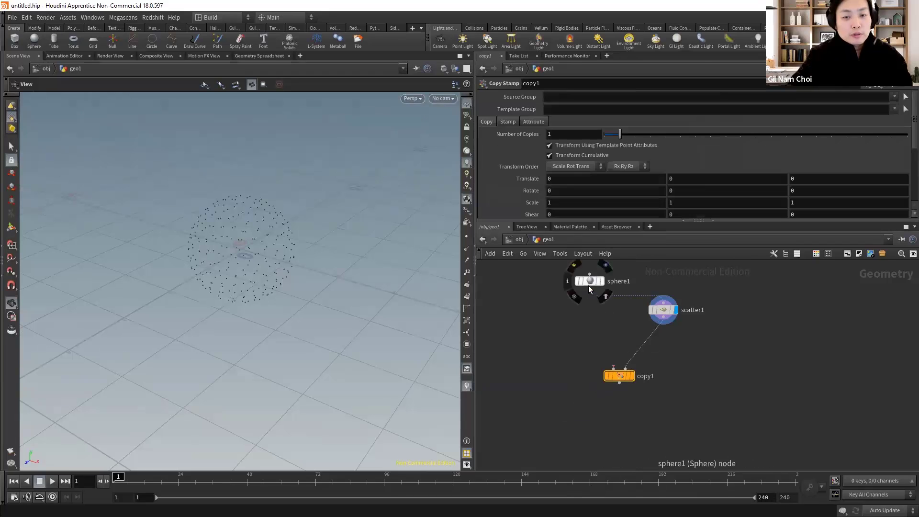
# Rearrange sphere1 and scatter1 to tidy the node layout.
pyautogui.moveTo(588, 286); pyautogui.dragTo(647, 283)
pyautogui.moveTo(618, 335); pyautogui.dragTo(619, 364, button='middle')
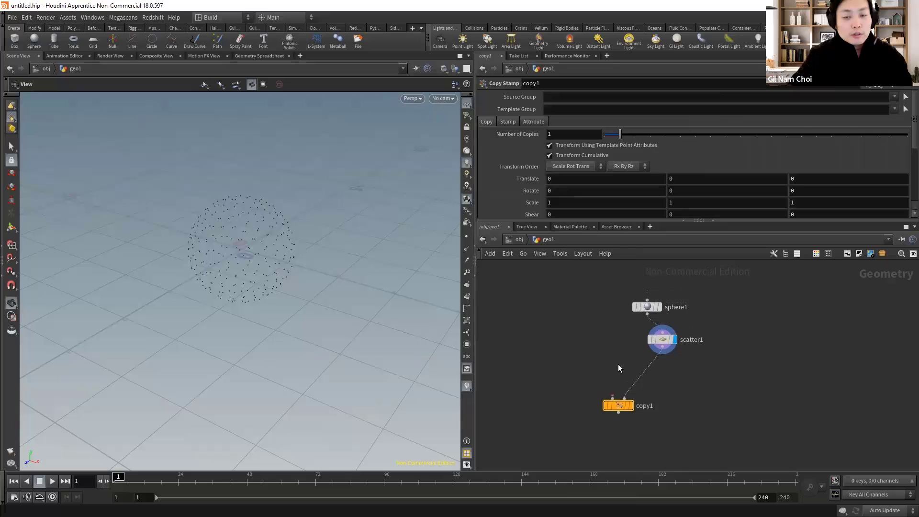
pyautogui.moveTo(663, 346); pyautogui.dragTo(659, 360)
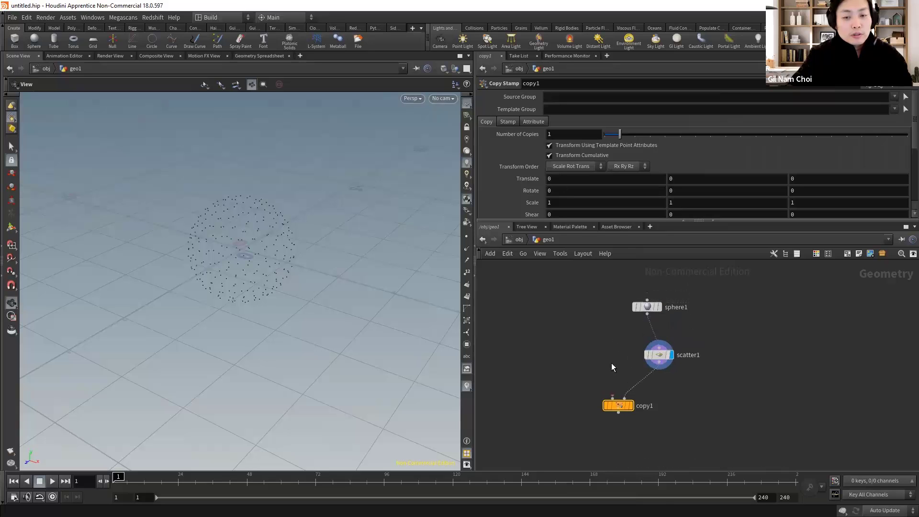
# Add a Box node box1 to the left of scatter1.
pyautogui.press('Tab')
pyautogui.write('ox')
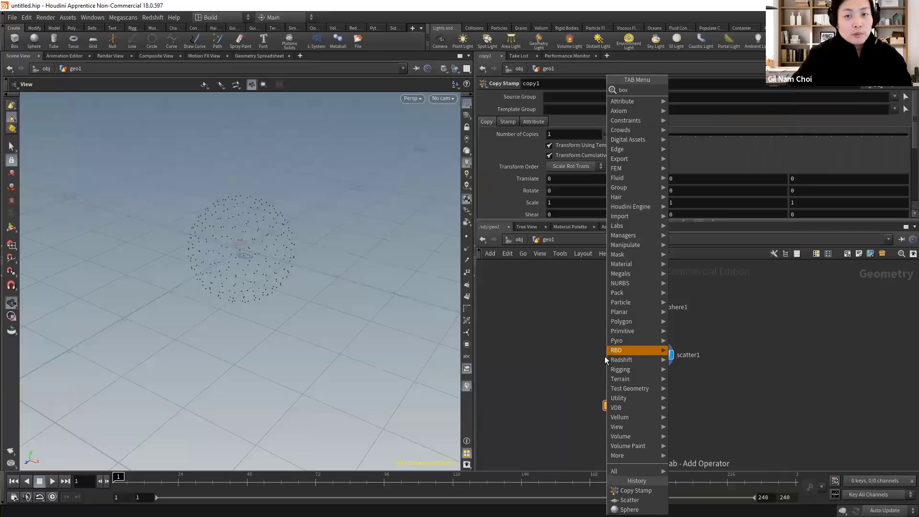
pyautogui.press('Escape')
pyautogui.press('Tab')
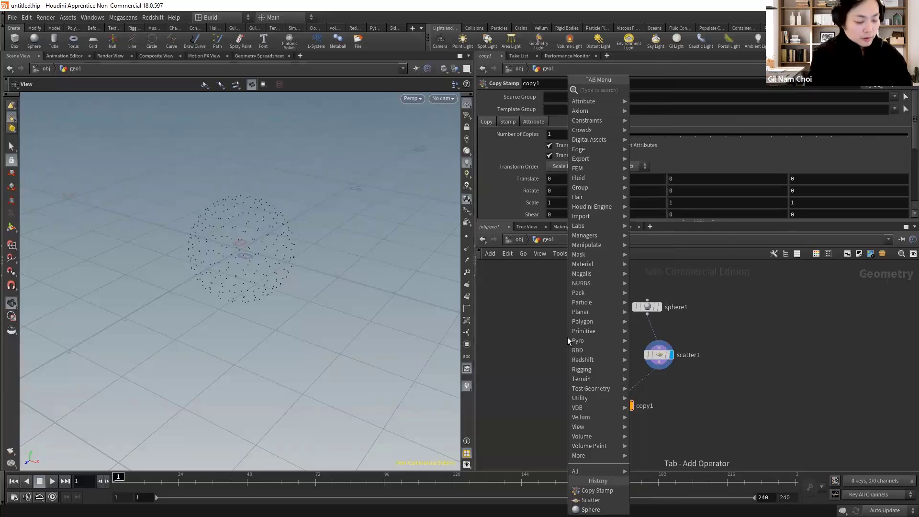
pyautogui.write('o')
pyautogui.press('BackSpace')
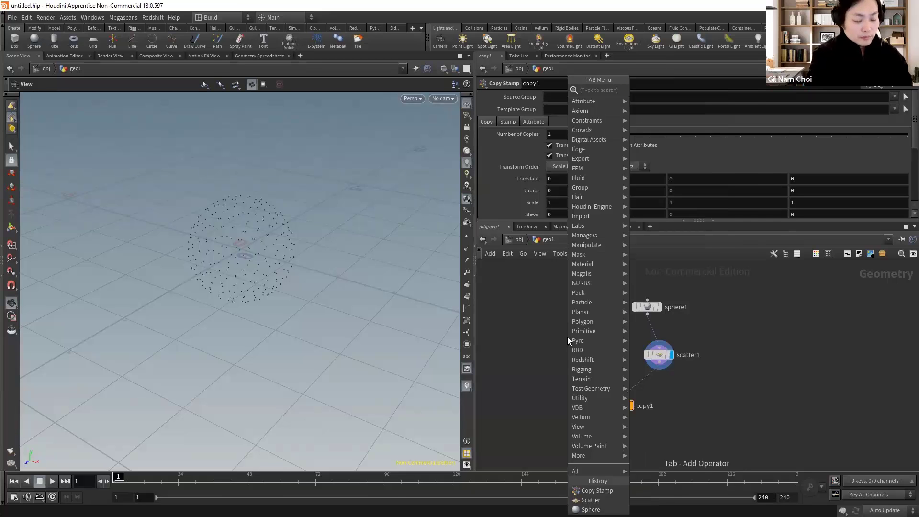
pyautogui.write('box')
pyautogui.click(662, 92)
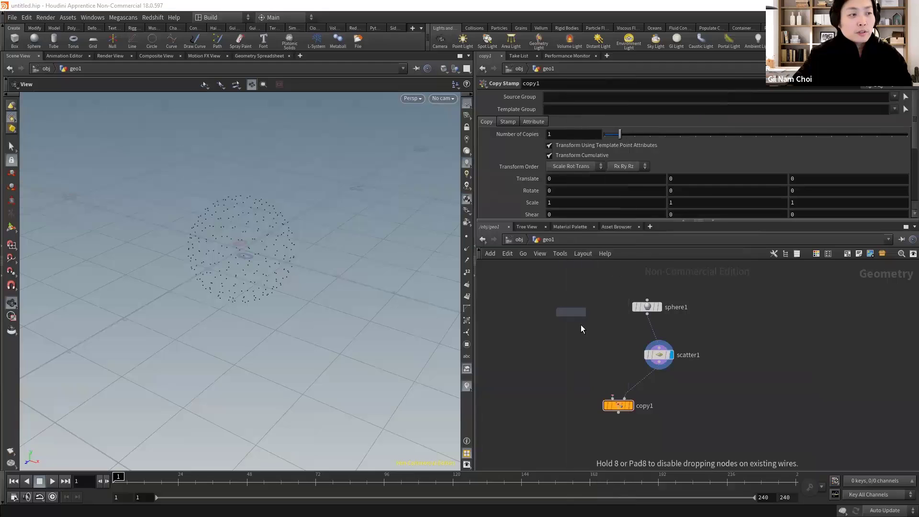
pyautogui.click(572, 337)
# Wire box1 into copy1's first input, display copy1, and tidy the nodes.
pyautogui.moveTo(560, 332); pyautogui.dragTo(618, 403)
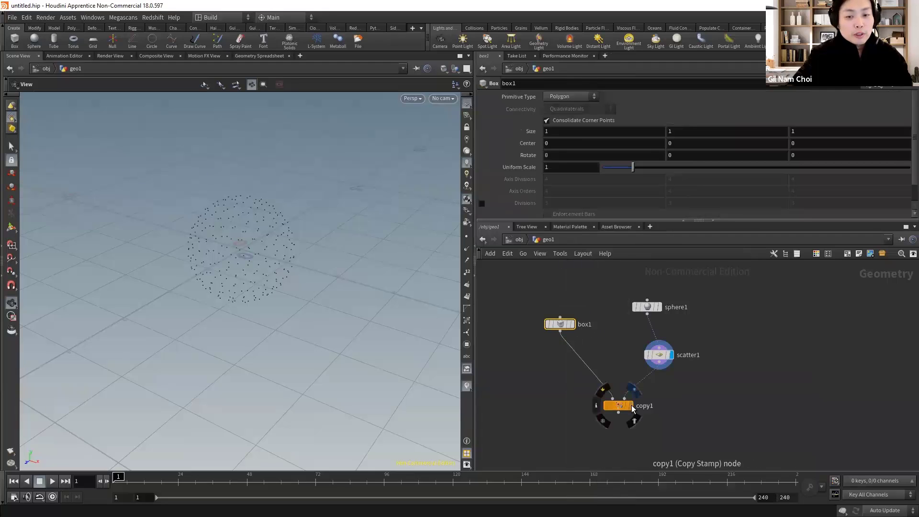
pyautogui.click(632, 407)
pyautogui.click(622, 408)
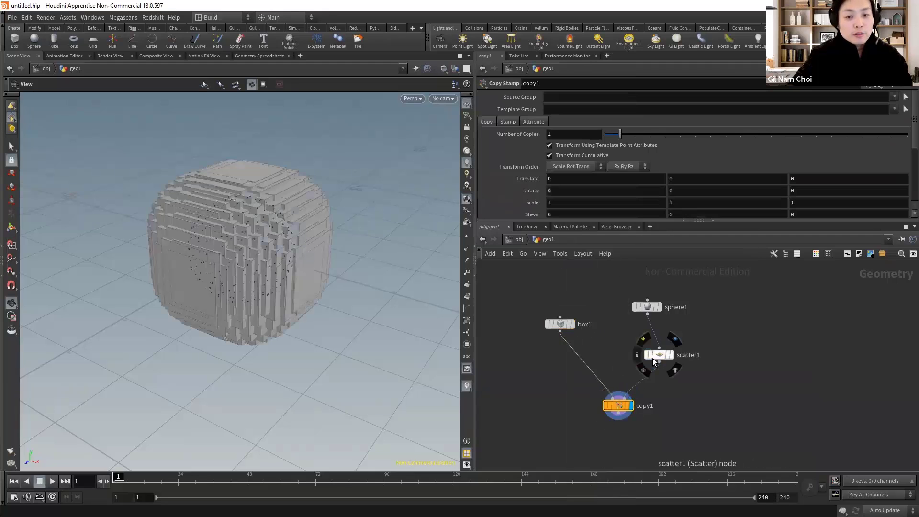
pyautogui.moveTo(659, 356); pyautogui.dragTo(659, 290)
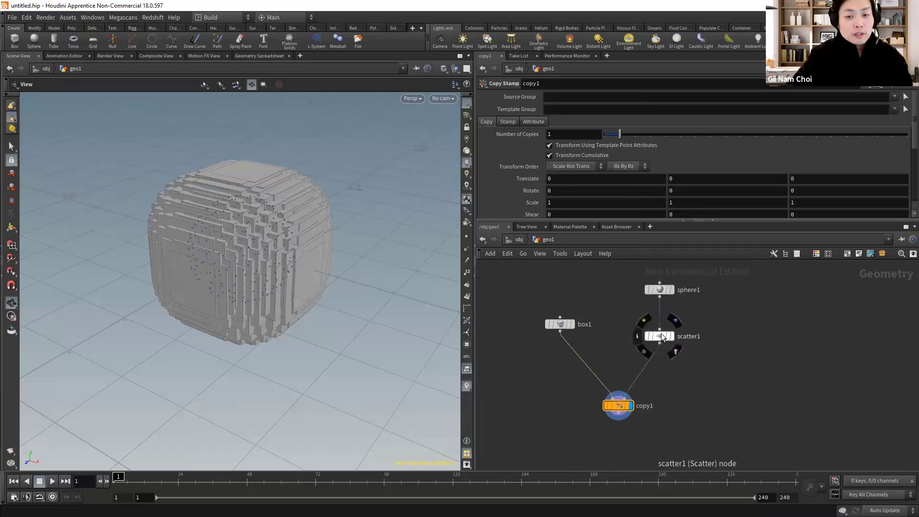
pyautogui.moveTo(662, 334); pyautogui.dragTo(668, 322)
pyautogui.press('Tab')
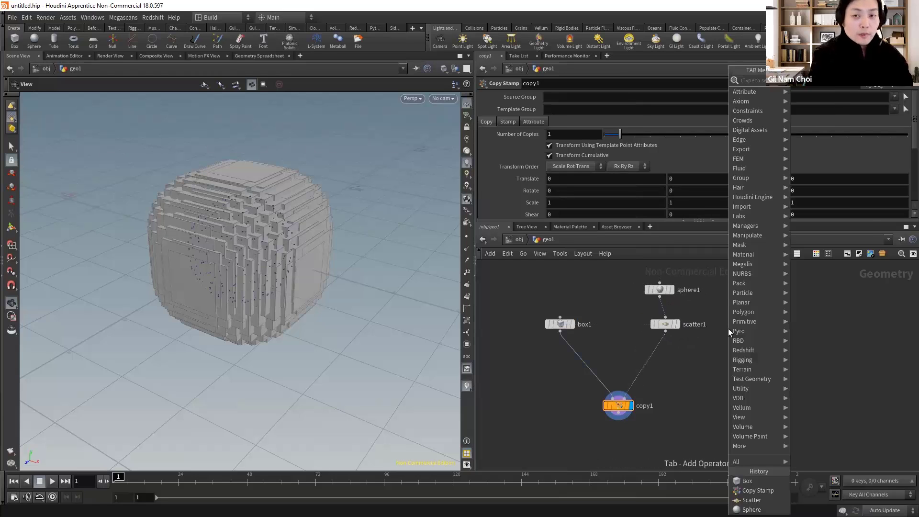
# Insert a Point Wrangle between scatter1 and copy1.
pyautogui.write('pointw')
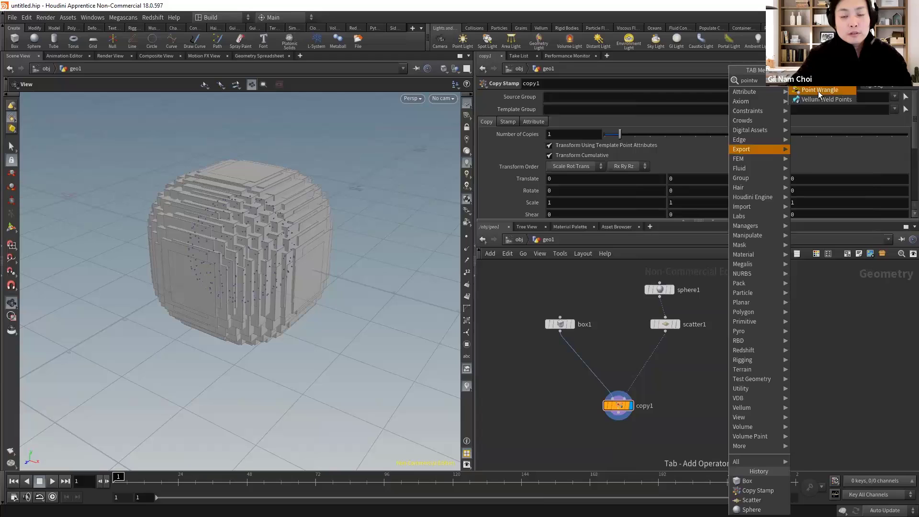
pyautogui.click(820, 90)
pyautogui.click(645, 372)
# Set sphere1's Uniform Scale to 5 and line up pointwrangle1 and sphere1.
pyautogui.click(660, 290)
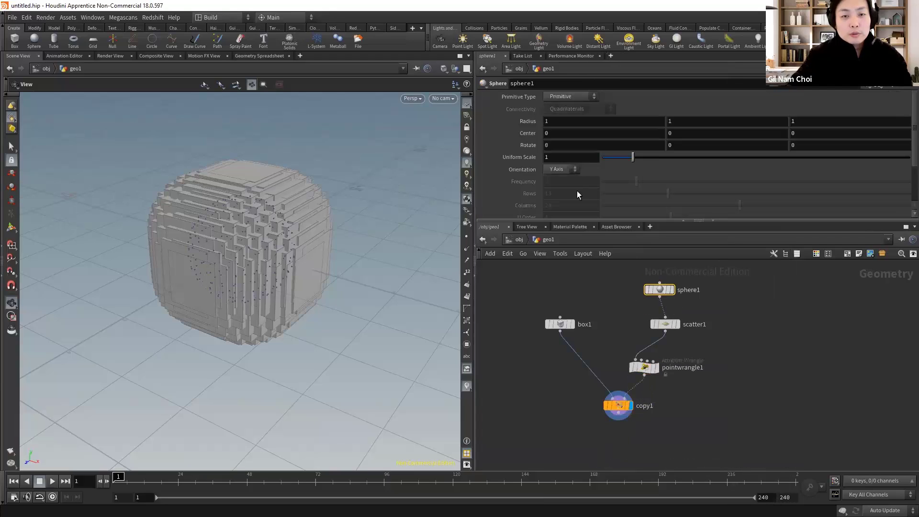
pyautogui.write('5')
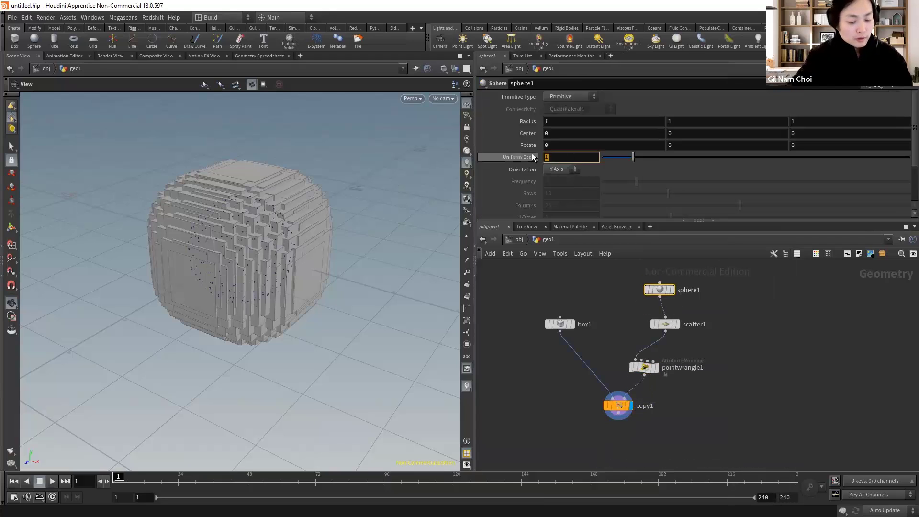
pyautogui.press('Return')
pyautogui.scroll(-10, 323, 273)
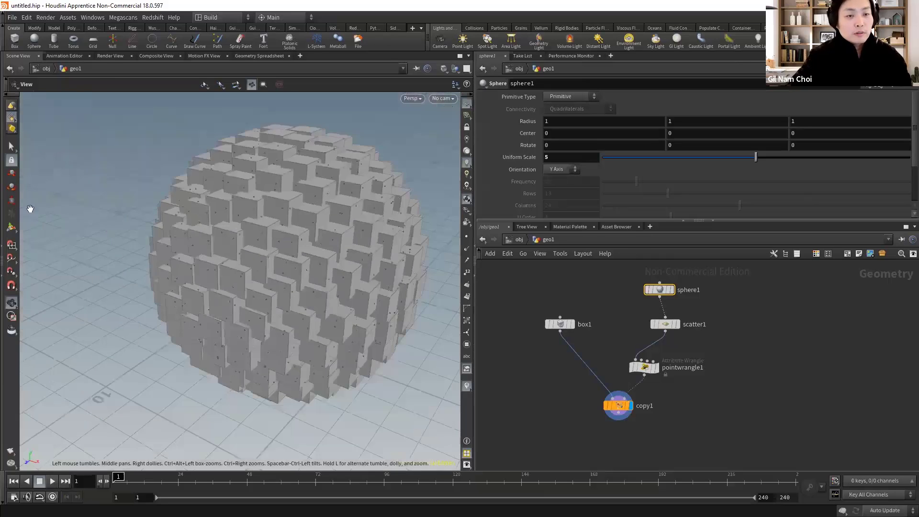
pyautogui.moveTo(202, 261); pyautogui.dragTo(263, 261)
pyautogui.scroll(3, 265, 261)
pyautogui.scroll(3, 265, 262)
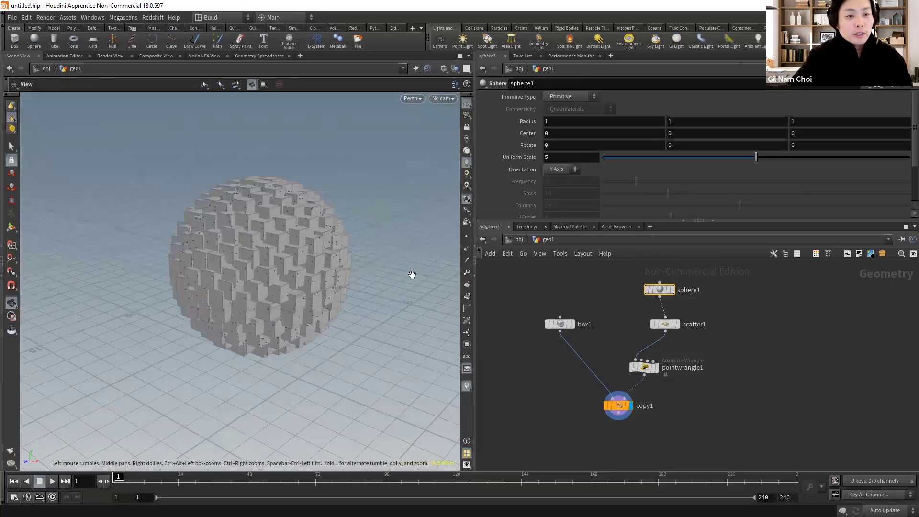
pyautogui.scroll(3, 410, 273)
pyautogui.moveTo(654, 373); pyautogui.dragTo(675, 372)
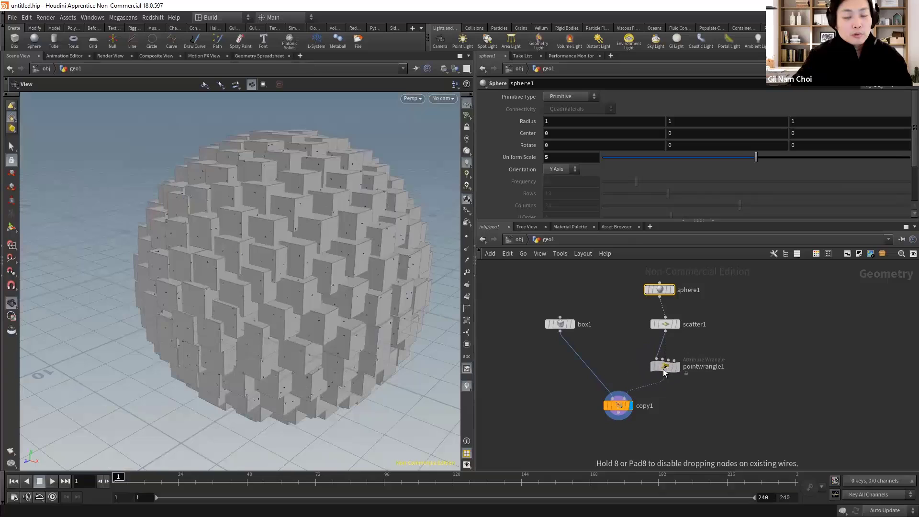
pyautogui.moveTo(662, 292); pyautogui.dragTo(667, 288)
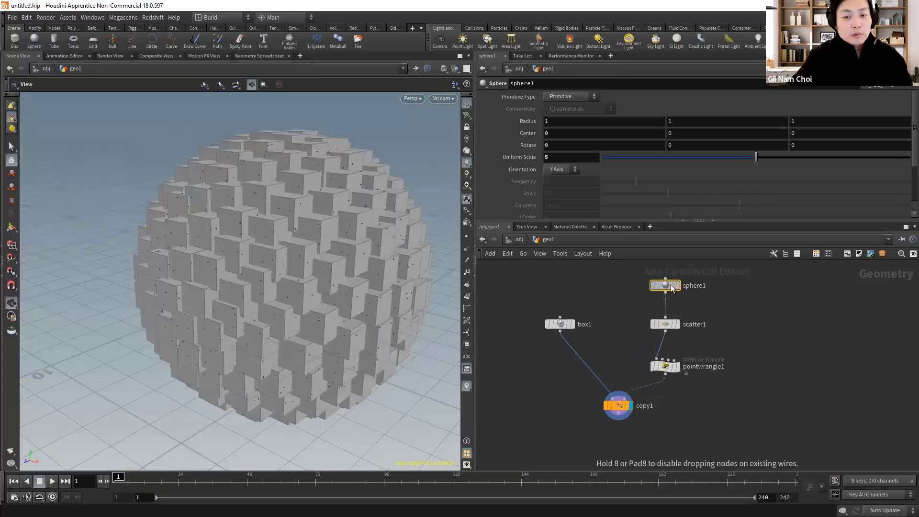
# Change sphere1's Primitive Type to Polygon.
pyautogui.click(565, 97)
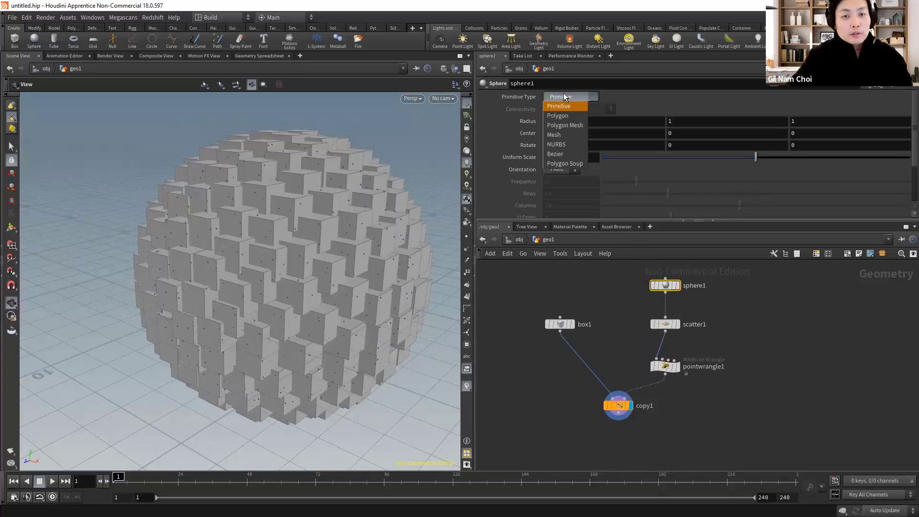
pyautogui.click(570, 119)
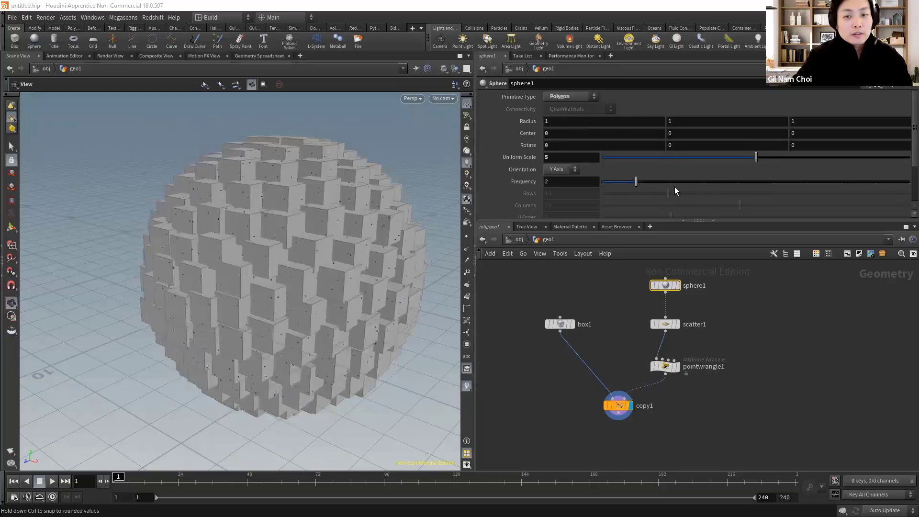
pyautogui.moveTo(693, 346); pyautogui.dragTo(688, 368, button='middle')
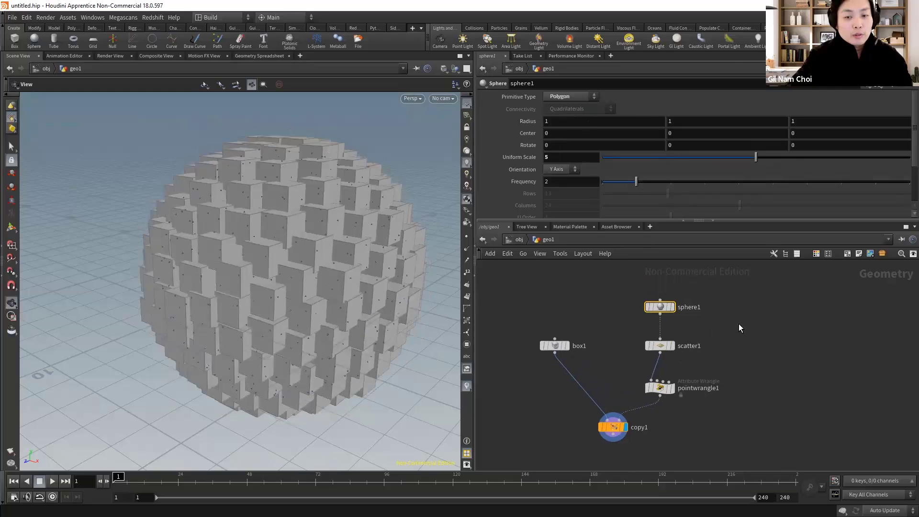
pyautogui.press('Tab')
# Insert normal1 between sphere1 and scatter1 with Add Normals set to Points.
pyautogui.write('no')
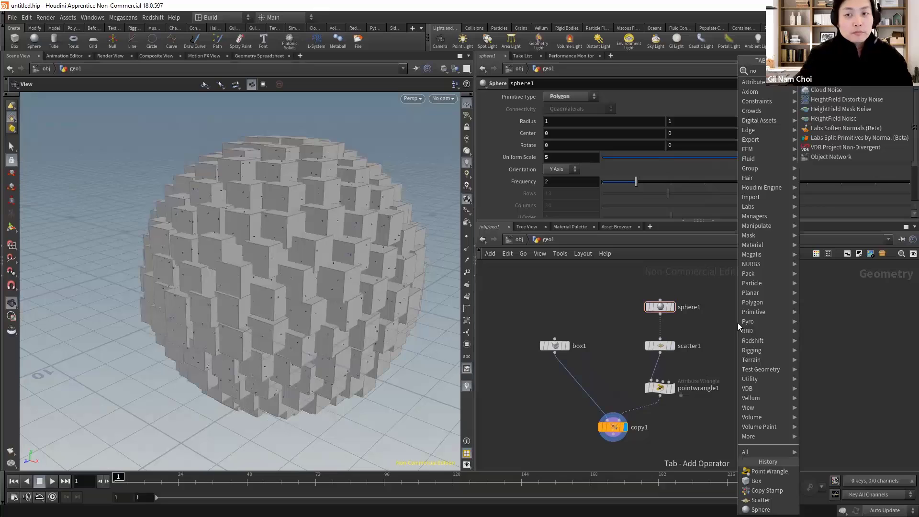
pyautogui.press('Return')
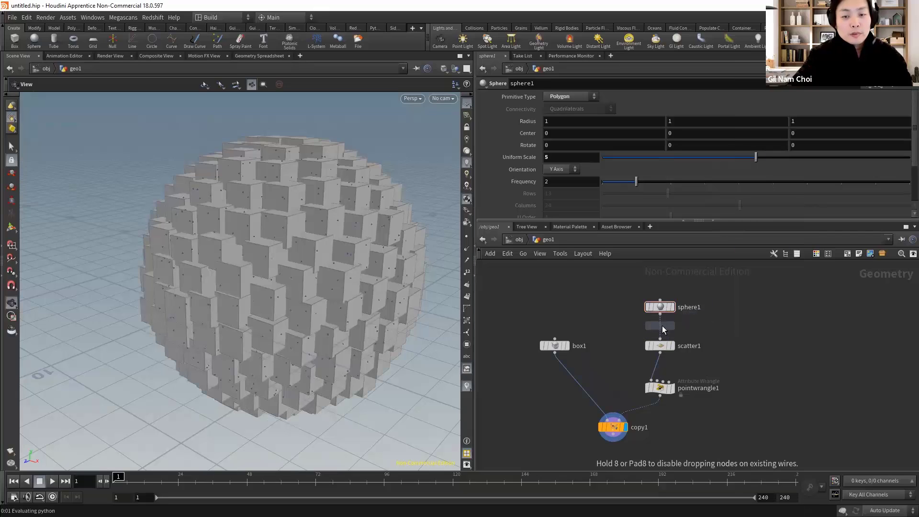
pyautogui.click(663, 330)
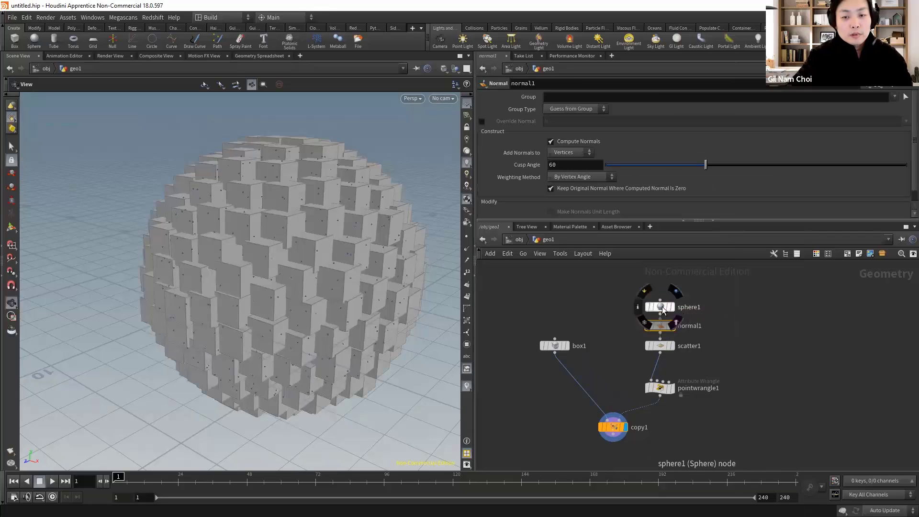
pyautogui.moveTo(664, 310); pyautogui.dragTo(664, 284)
pyautogui.moveTo(662, 326); pyautogui.dragTo(663, 324)
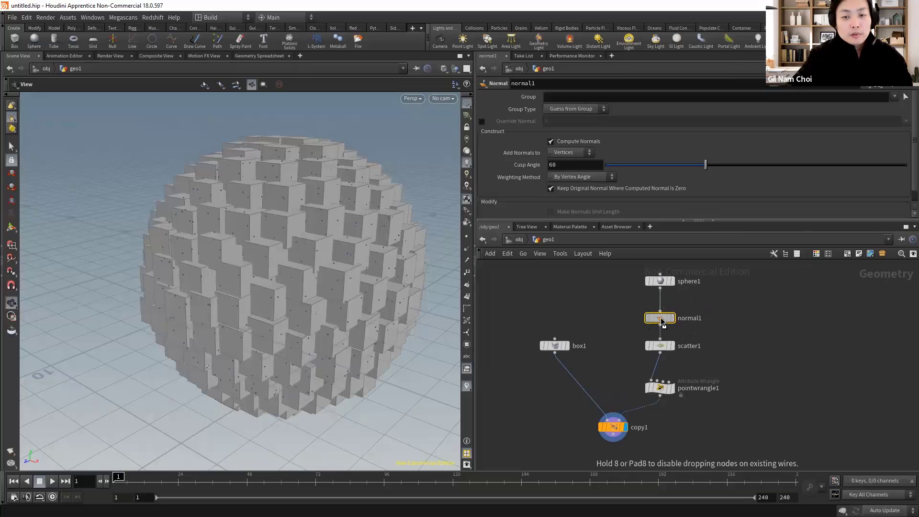
pyautogui.moveTo(387, 211)
pyautogui.mouseDown()
pyautogui.moveTo(361, 210)
pyautogui.moveTo(400, 251)
pyautogui.mouseUp()
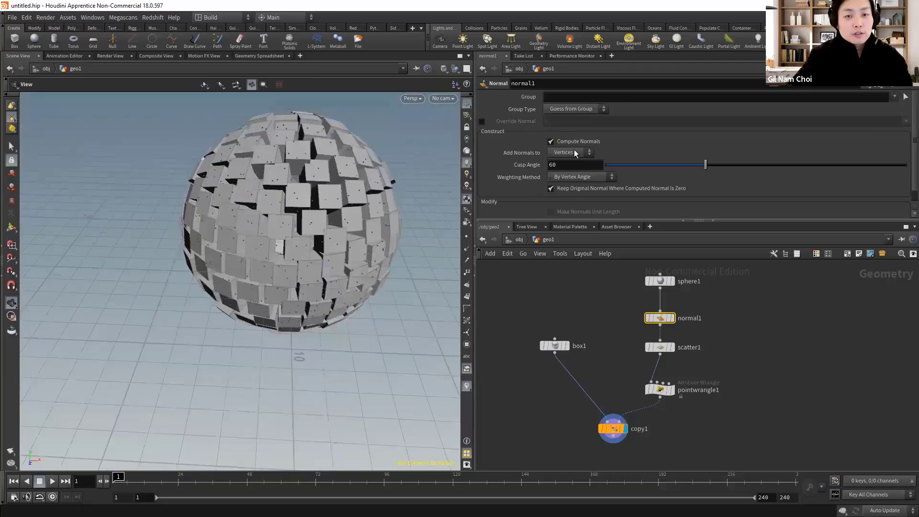
pyautogui.click(576, 153)
pyautogui.moveTo(249, 220)
pyautogui.mouseDown()
pyautogui.moveTo(316, 219)
pyautogui.moveTo(246, 232)
pyautogui.moveTo(379, 229)
pyautogui.mouseUp()
pyautogui.click(660, 389)
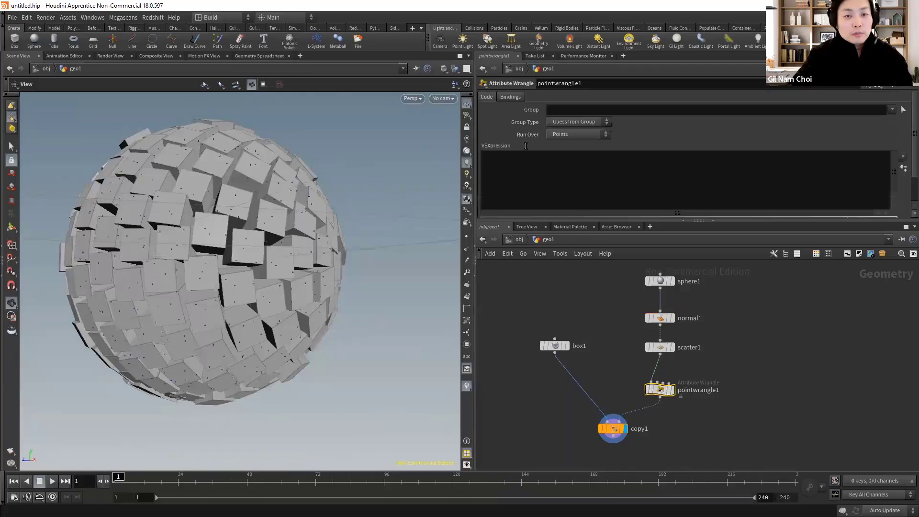
pyautogui.click(560, 175)
pyautogui.write('@pscale = 0.01;')
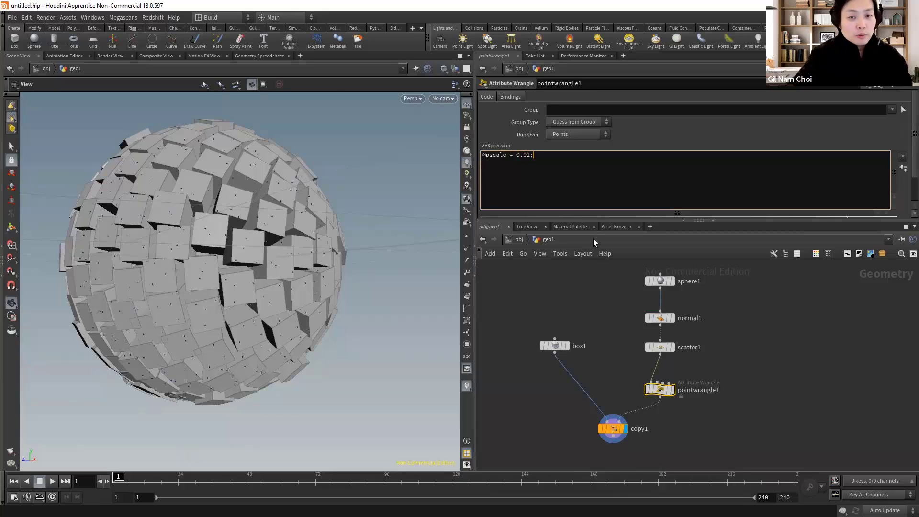
pyautogui.click(523, 157)
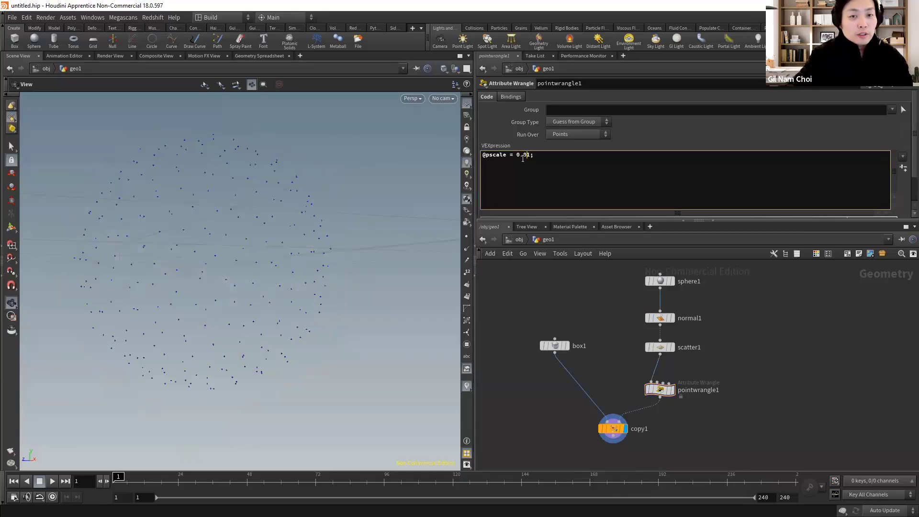
pyautogui.write('1')
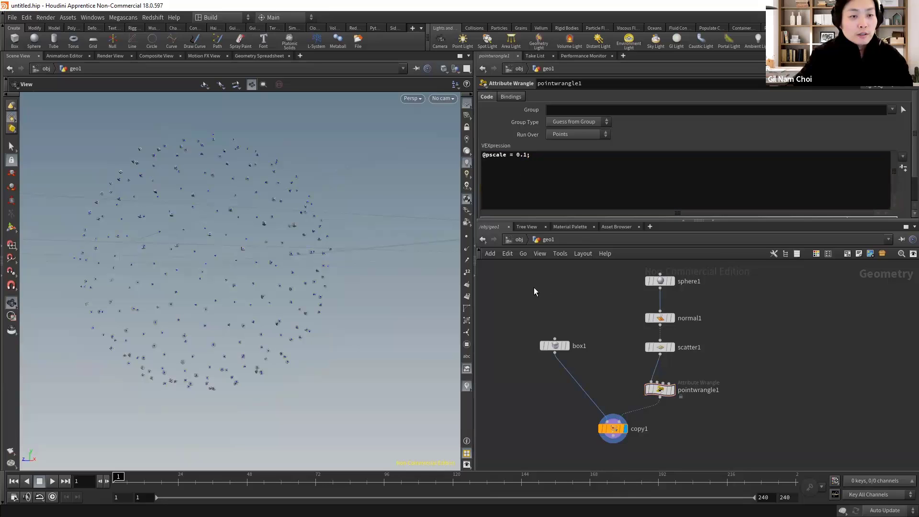
pyautogui.keyDown('alt'); pyautogui.moveTo(281, 212); pyautogui.dragTo(570, 140); pyautogui.keyUp('alt')
pyautogui.doubleClick(523, 157)
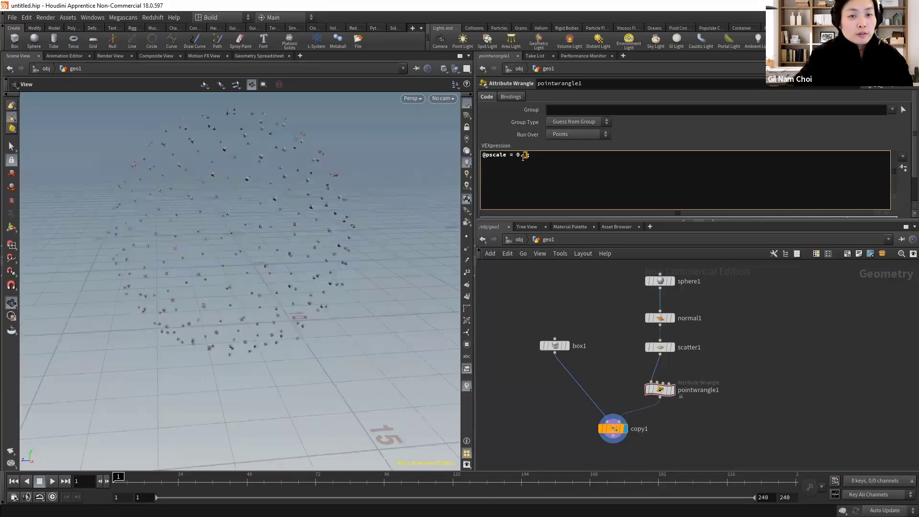
pyautogui.write('3')
pyautogui.moveTo(297, 268)
pyautogui.keyDown('alt'); pyautogui.mouseDown()
pyautogui.moveTo(367, 254)
pyautogui.moveTo(233, 130)
pyautogui.mouseUp(); pyautogui.keyUp('alt')
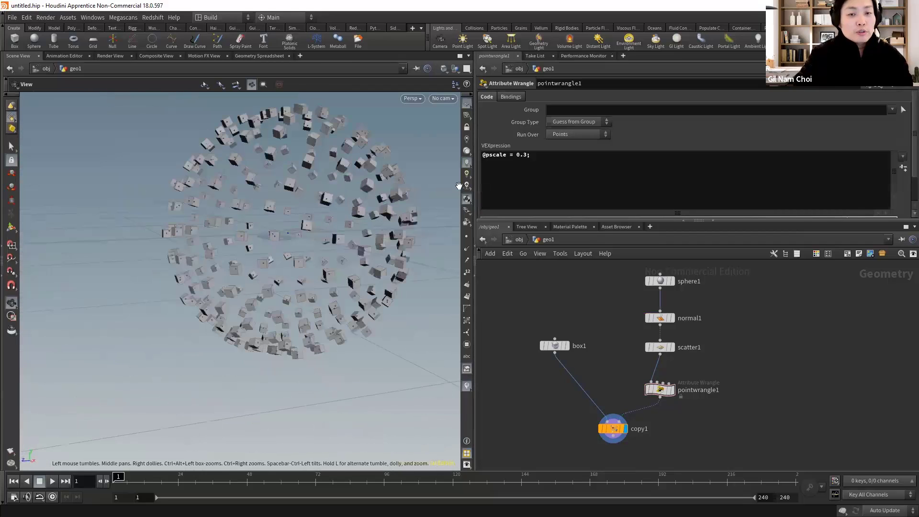
pyautogui.doubleClick(516, 156)
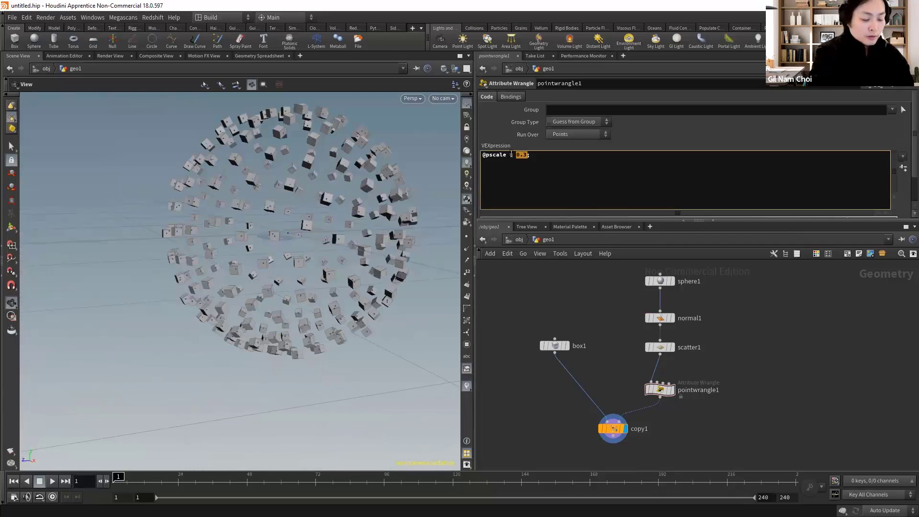
pyautogui.write('ch("')
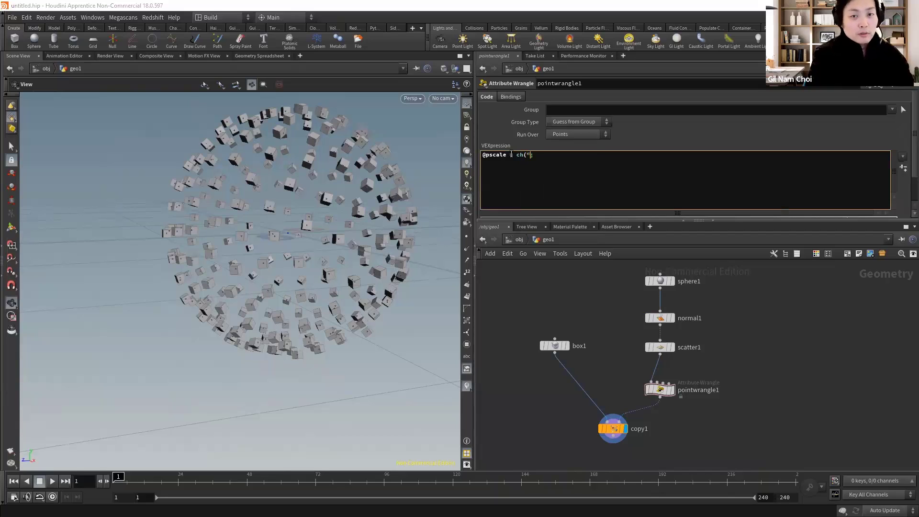
pyautogui.write('psc')
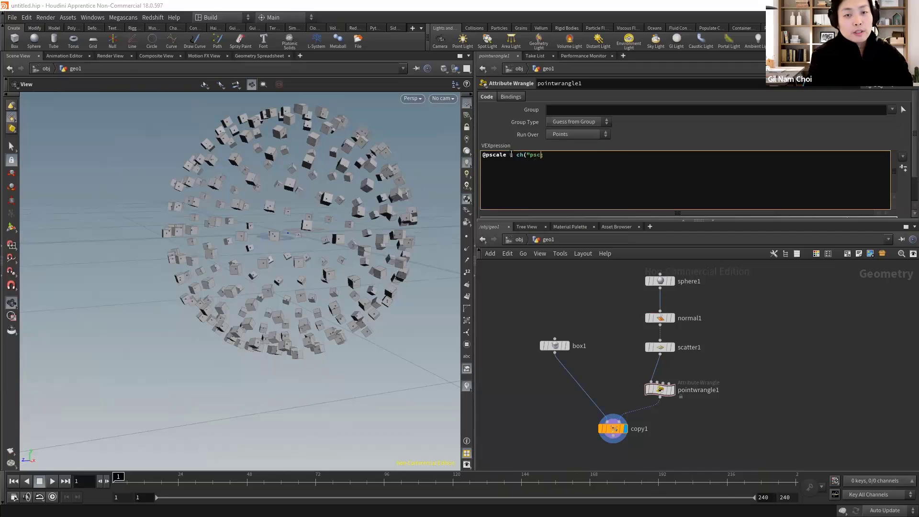
pyautogui.write('cale')
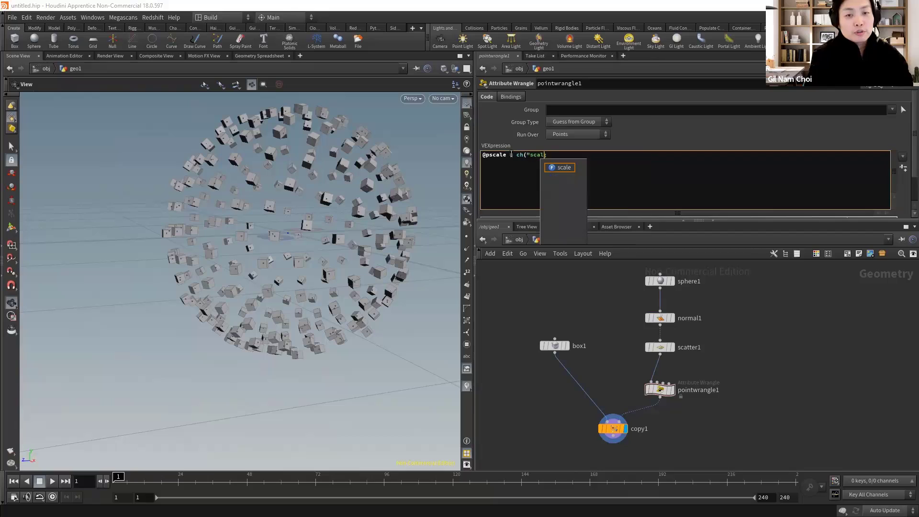
pyautogui.write('";')
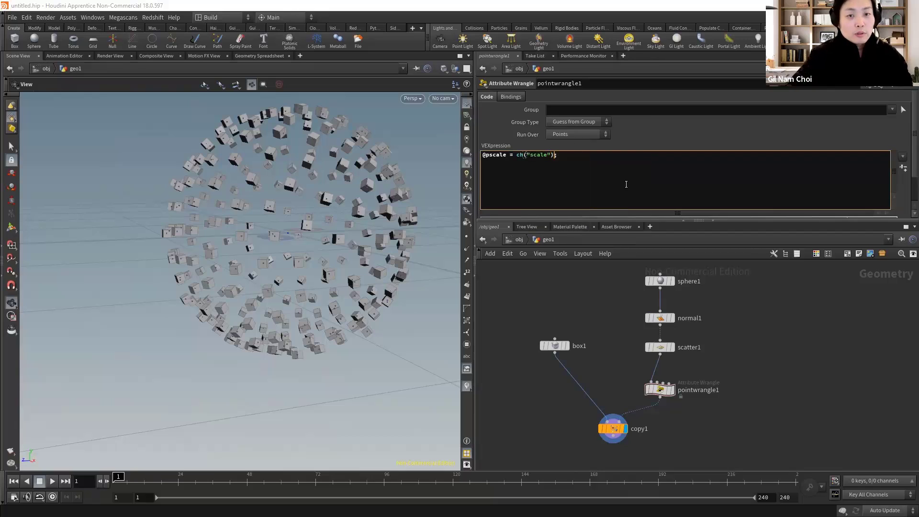
# Create the spare Scale parameter for ch("scale") and set it to 0.436.
pyautogui.click(904, 167)
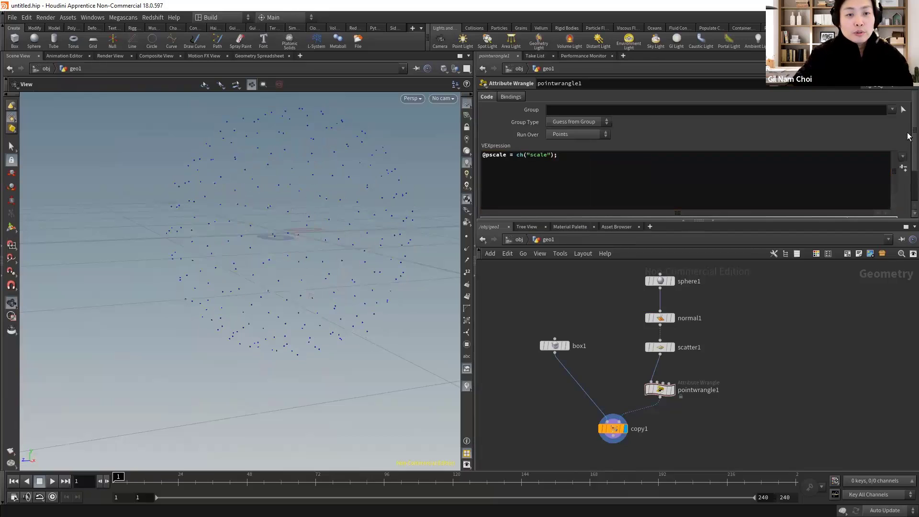
pyautogui.scroll(-2, 908, 137)
pyautogui.moveTo(605, 209)
pyautogui.mouseDown()
pyautogui.moveTo(879, 213)
pyautogui.moveTo(737, 231)
pyautogui.mouseUp()
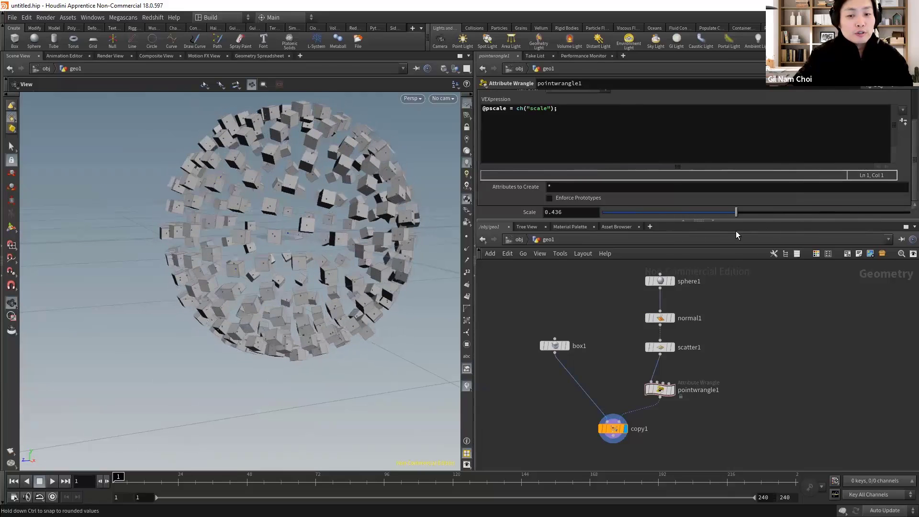
pyautogui.moveTo(717, 402); pyautogui.dragTo(712, 418, button='middle')
# Move box1 beside sphere1 and copy1 up under the node chain.
pyautogui.click(655, 365)
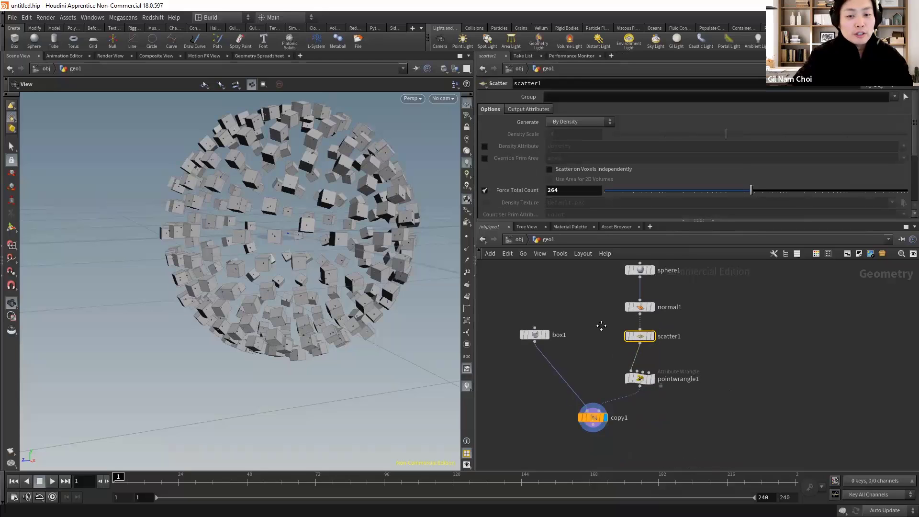
pyautogui.moveTo(598, 359); pyautogui.dragTo(590, 347, button='middle')
pyautogui.moveTo(543, 350); pyautogui.dragTo(576, 286)
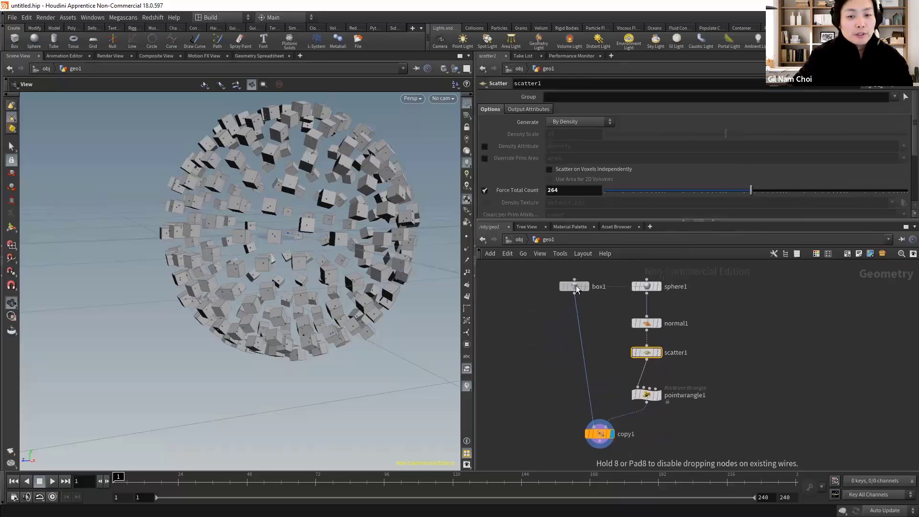
pyautogui.moveTo(603, 437); pyautogui.dragTo(586, 402)
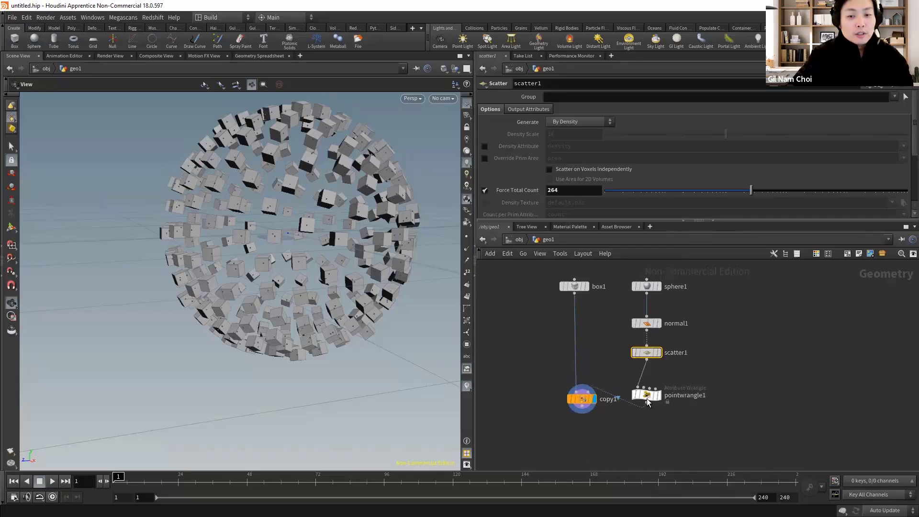
pyautogui.moveTo(634, 428); pyautogui.dragTo(639, 399, button='middle')
# Add a Null below copy1, rename it OUT, and box-select normal1 through OUT.
pyautogui.press('Tab')
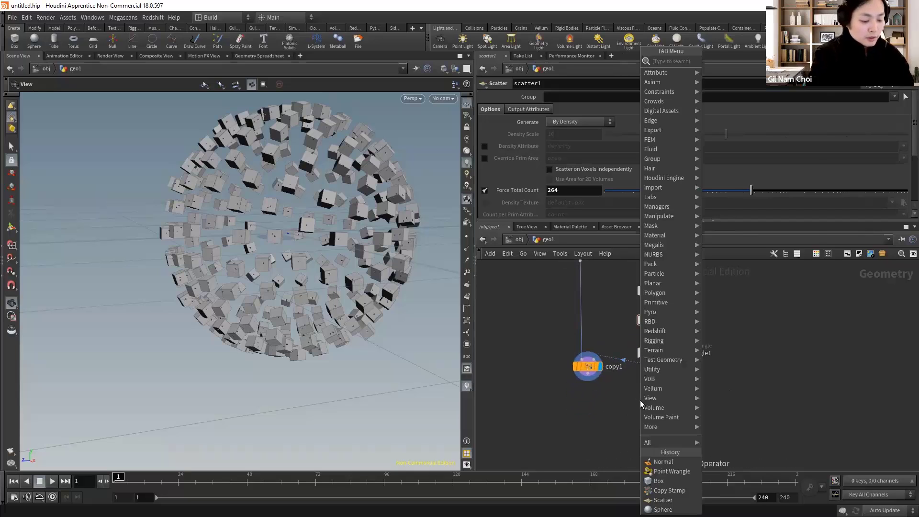
pyautogui.write('nu')
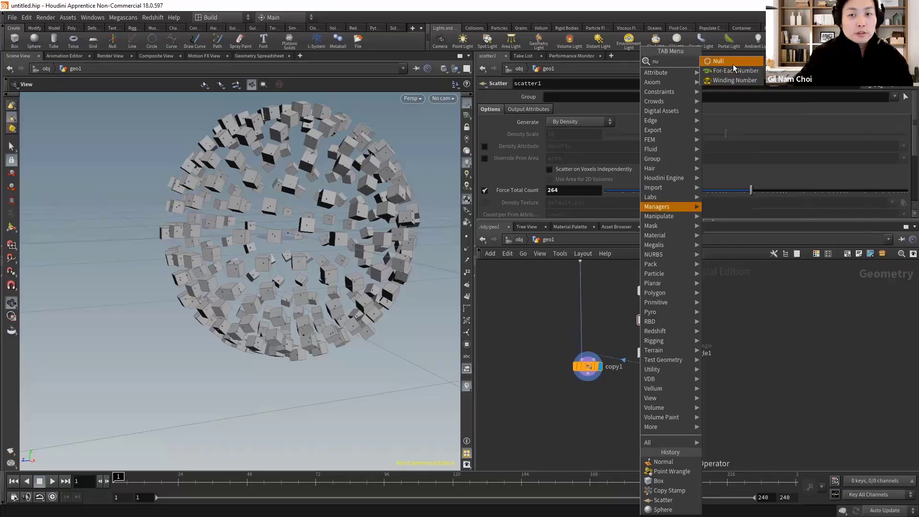
pyautogui.click(734, 63)
pyautogui.click(587, 382)
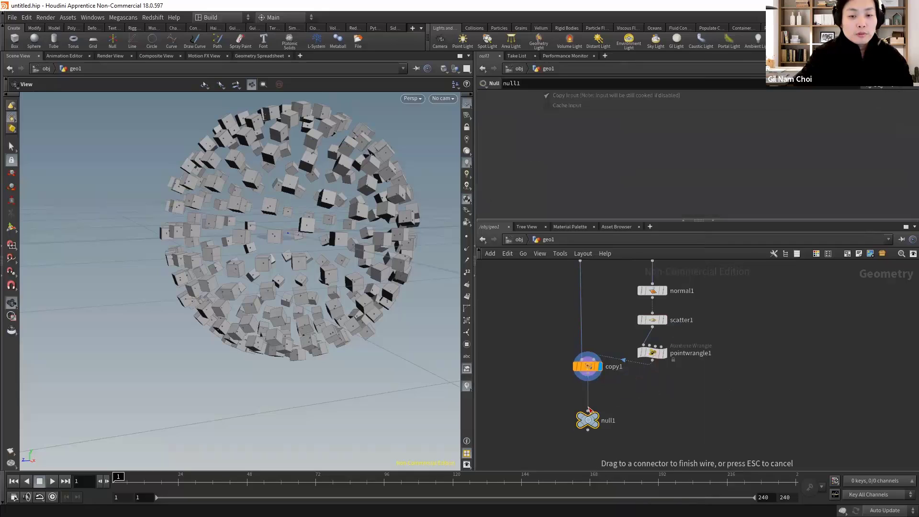
pyautogui.click(588, 421)
pyautogui.doubleClick(609, 421)
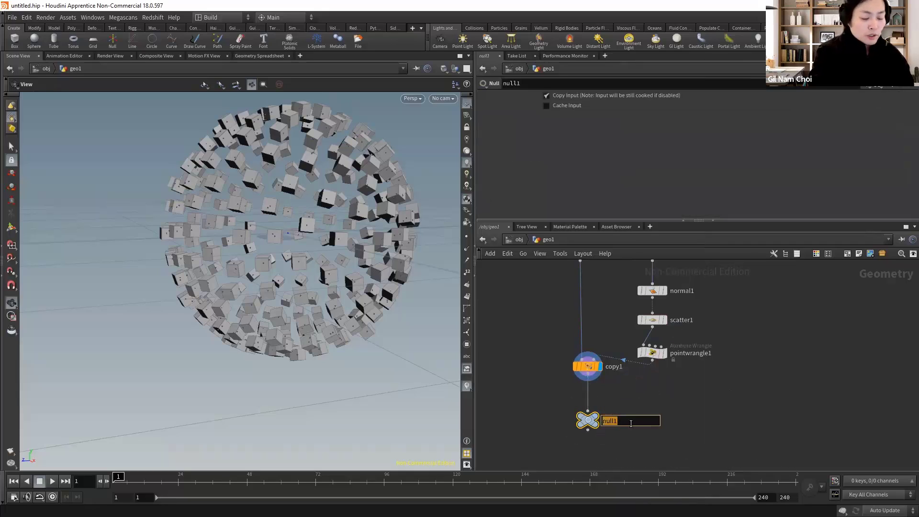
pyautogui.write('OUT')
pyautogui.press('Return')
pyautogui.scroll(-2, 633, 423)
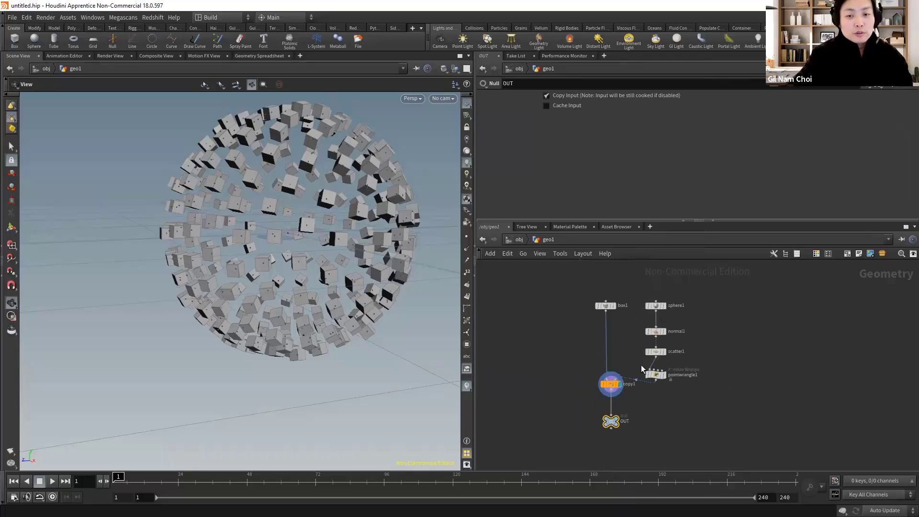
pyautogui.moveTo(570, 321); pyautogui.dragTo(688, 436)
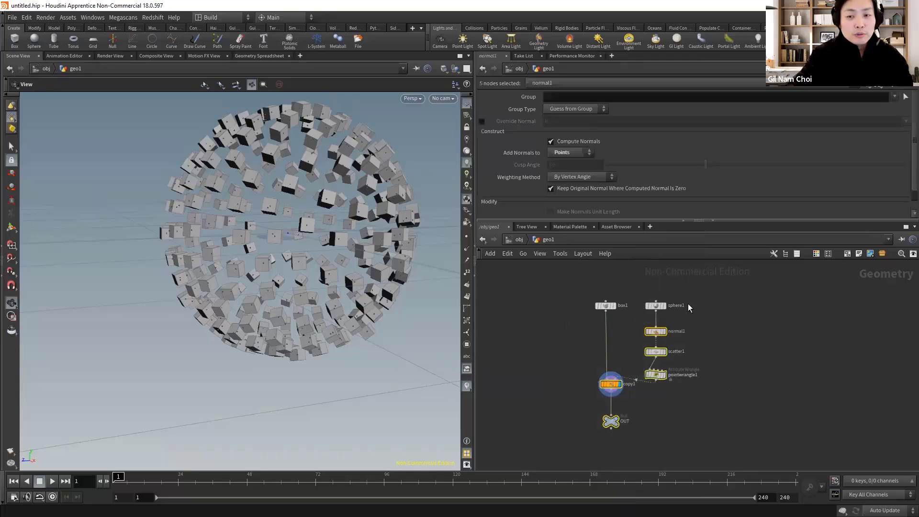
# Collapse the selected scatter, wrangle, copy and OUT nodes into subnet1, placed below box1.
pyautogui.hotkey('shift', 'c')
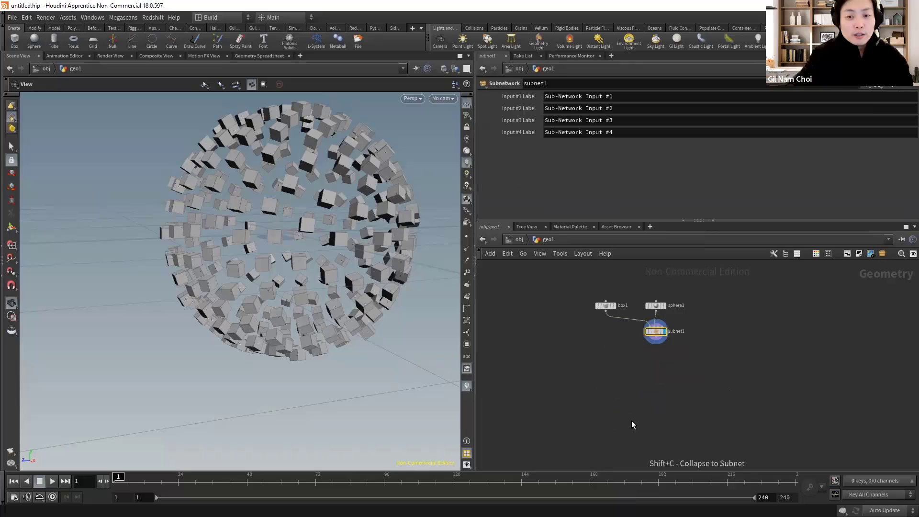
pyautogui.moveTo(659, 331); pyautogui.dragTo(610, 353)
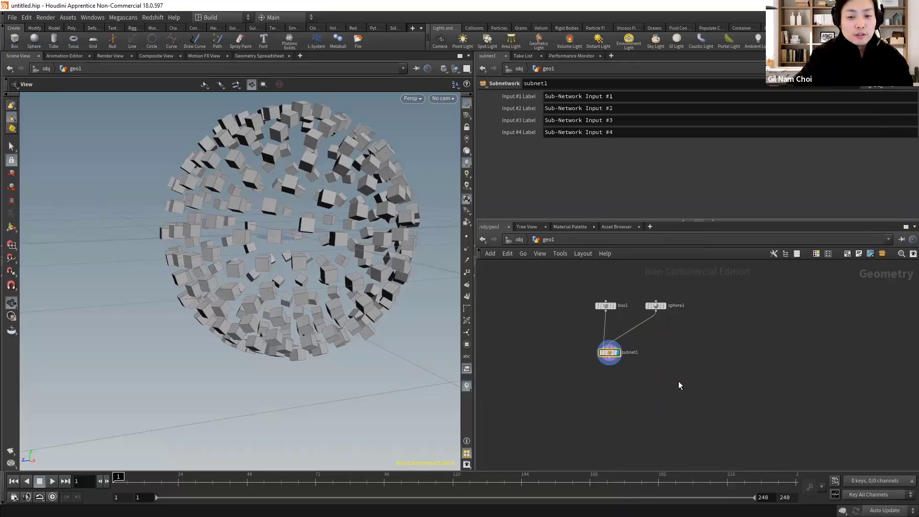
pyautogui.scroll(3, 672, 330)
pyautogui.moveTo(605, 357); pyautogui.dragTo(709, 342, button='middle')
pyautogui.moveTo(641, 354); pyautogui.dragTo(639, 343)
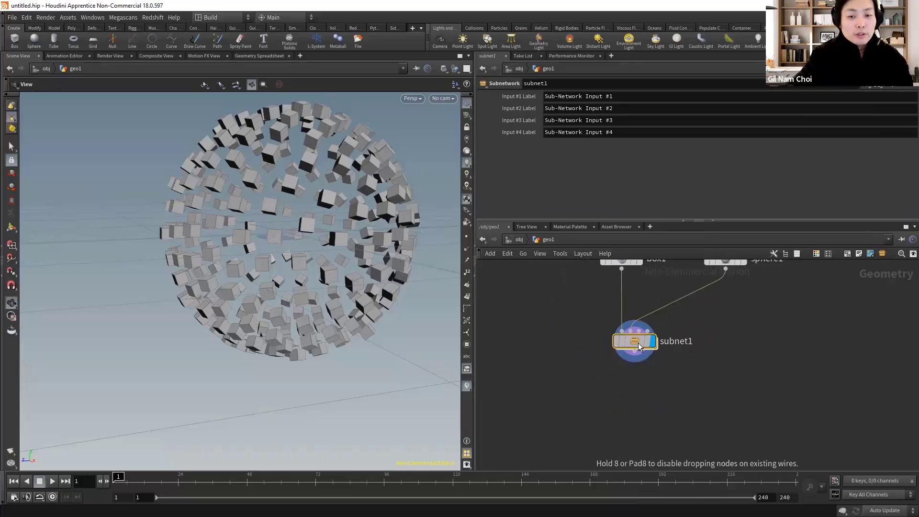
pyautogui.scroll(2, 676, 406)
pyautogui.moveTo(676, 406); pyautogui.dragTo(671, 394, button='middle')
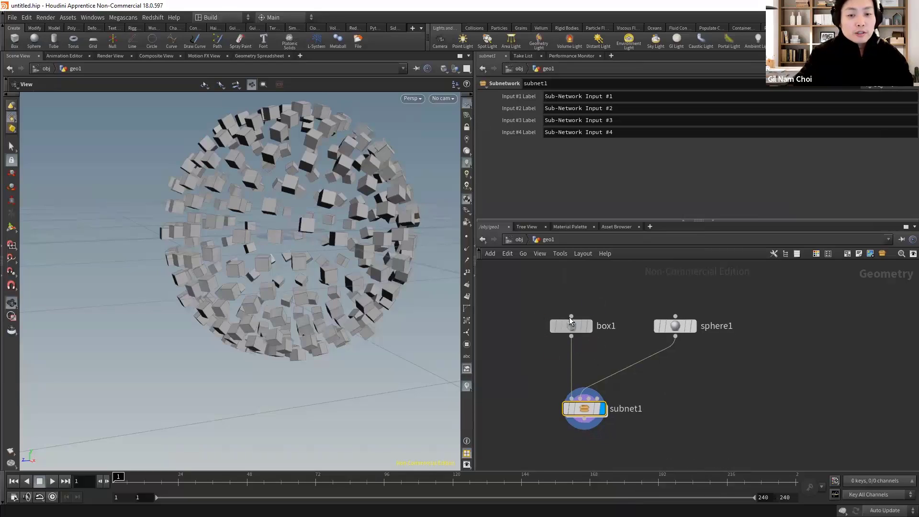
# Arrange box1 and sphere1 side by side above subnet1 so both feed it neatly.
pyautogui.moveTo(570, 320); pyautogui.dragTo(557, 277)
pyautogui.moveTo(669, 327); pyautogui.dragTo(656, 298)
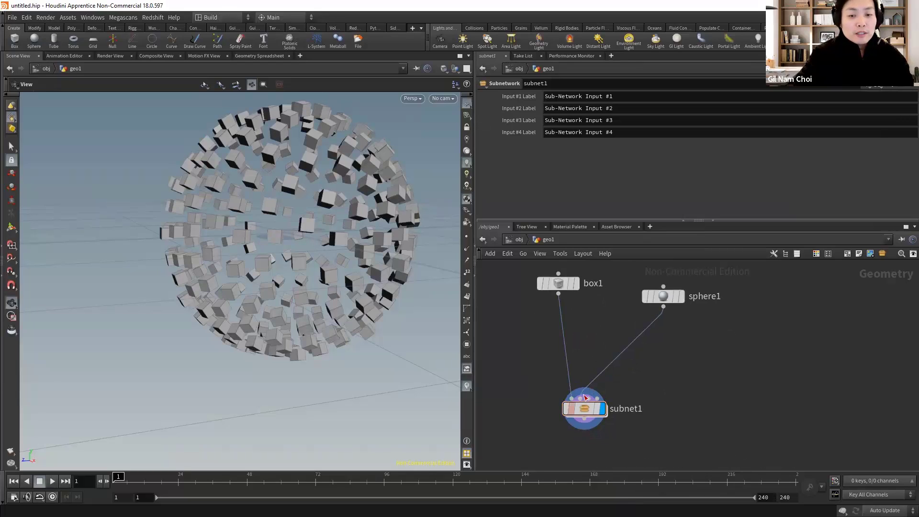
pyautogui.moveTo(560, 289)
pyautogui.mouseDown()
pyautogui.moveTo(495, 319)
pyautogui.moveTo(530, 350)
pyautogui.mouseUp()
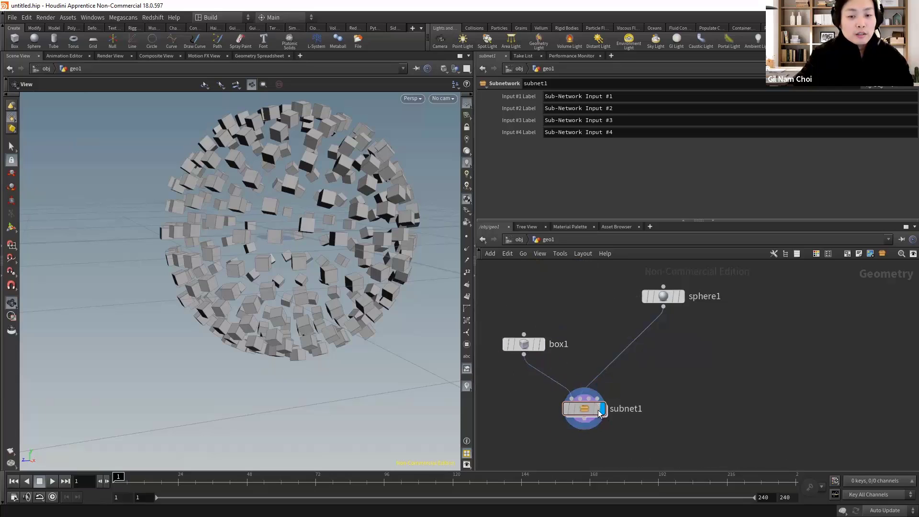
pyautogui.moveTo(584, 408); pyautogui.dragTo(663, 399)
pyautogui.moveTo(516, 348); pyautogui.dragTo(524, 341)
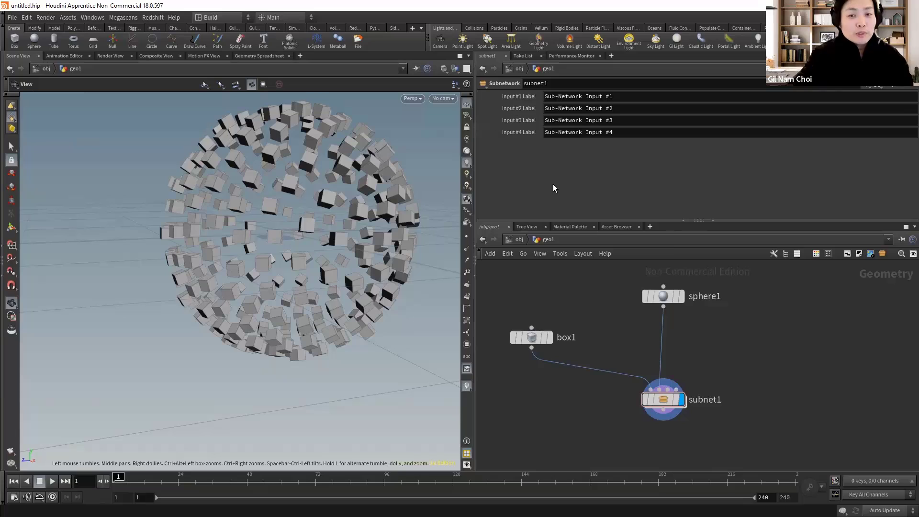
pyautogui.moveTo(666, 402); pyautogui.dragTo(665, 379)
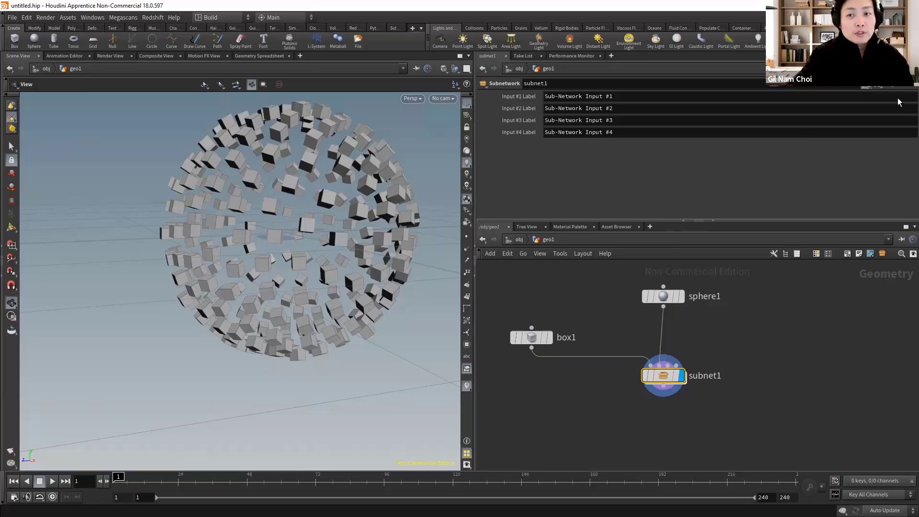
pyautogui.click(865, 91)
pyautogui.click(822, 95)
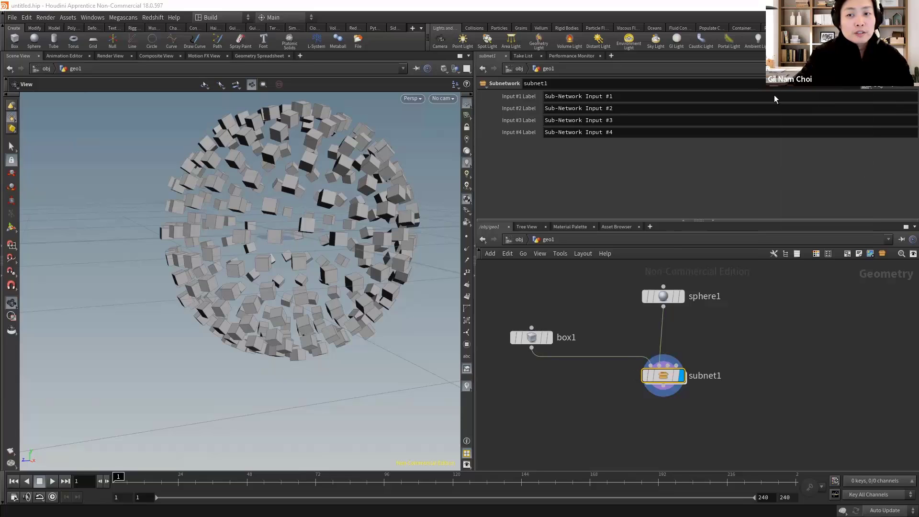
# Make subnet1's four Input #1–#4 Label parameters invisible and apply.
pyautogui.click(473, 71)
pyautogui.keyDown('shift'); pyautogui.click(470, 95); pyautogui.keyUp('shift')
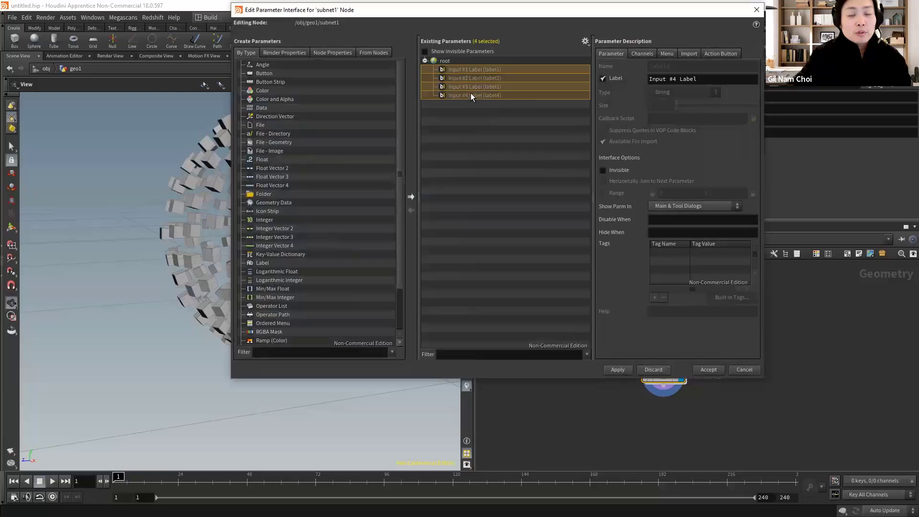
pyautogui.click(617, 171)
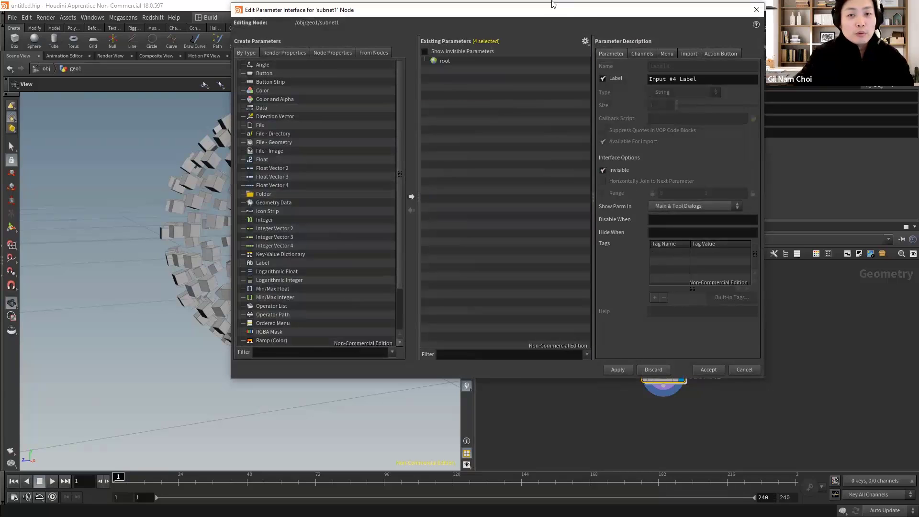
pyautogui.moveTo(588, 17); pyautogui.dragTo(407, 31)
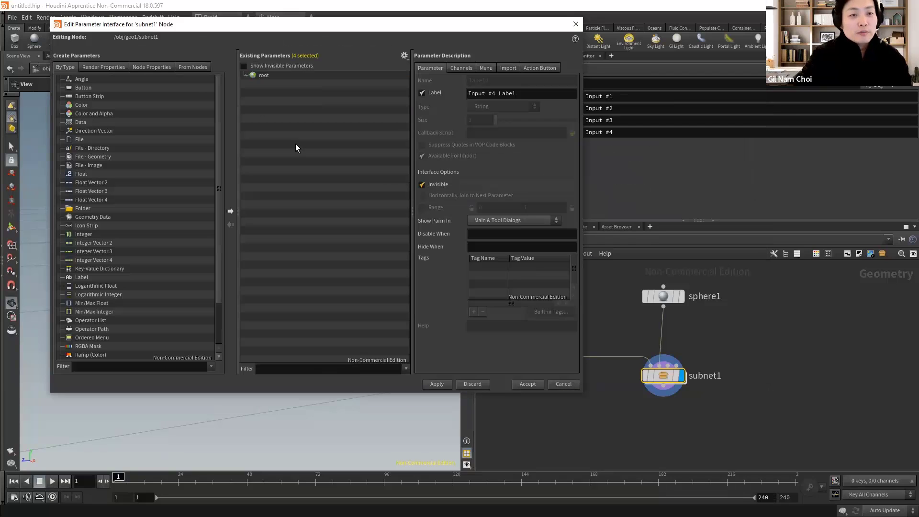
pyautogui.click(444, 383)
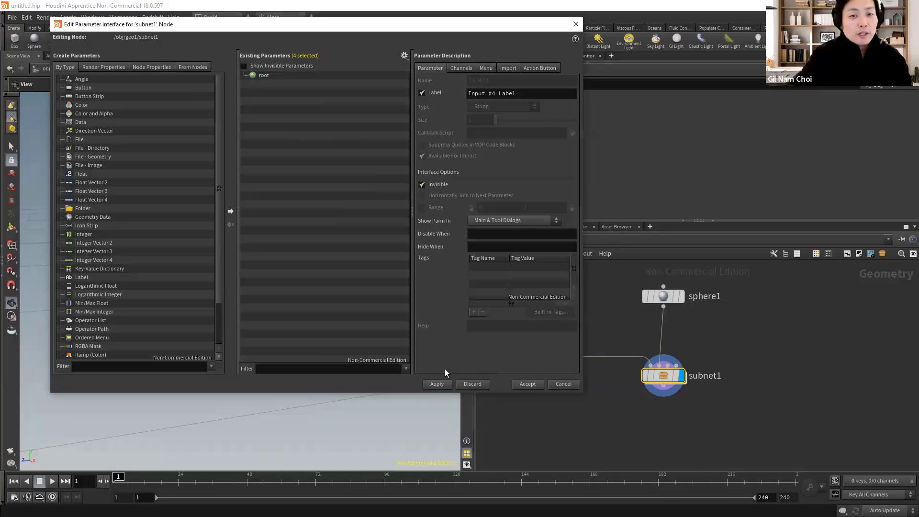
pyautogui.click(575, 24)
pyautogui.moveTo(664, 377)
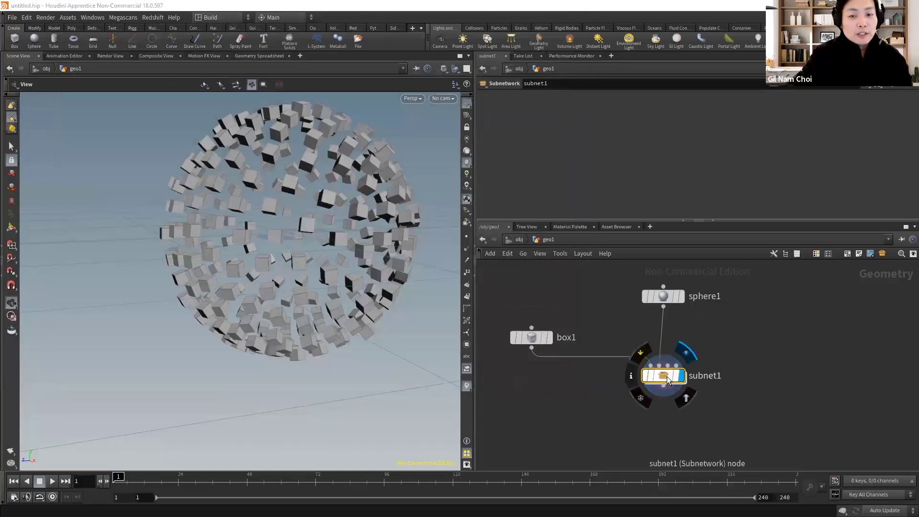
# Reopen subnet1's parameter interface editor beside the network and dive inside subnet1.
pyautogui.click(829, 94)
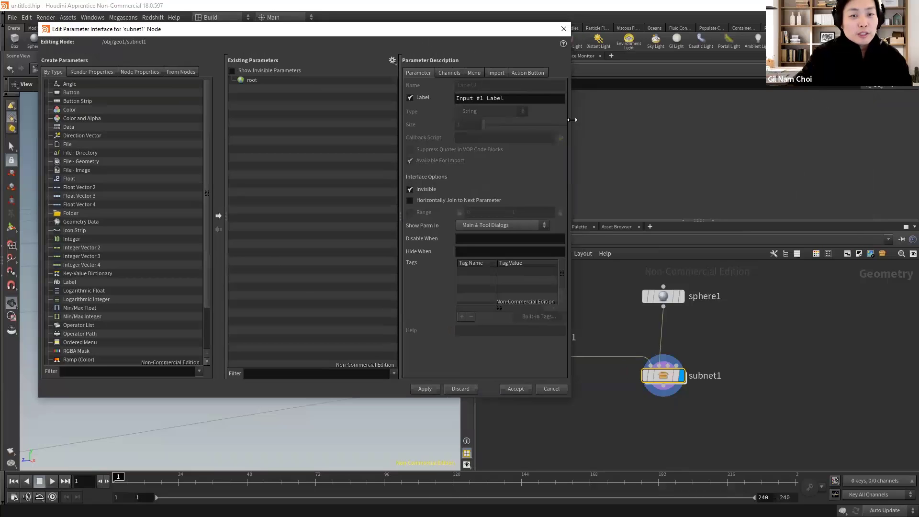
pyautogui.moveTo(572, 120); pyautogui.dragTo(471, 120)
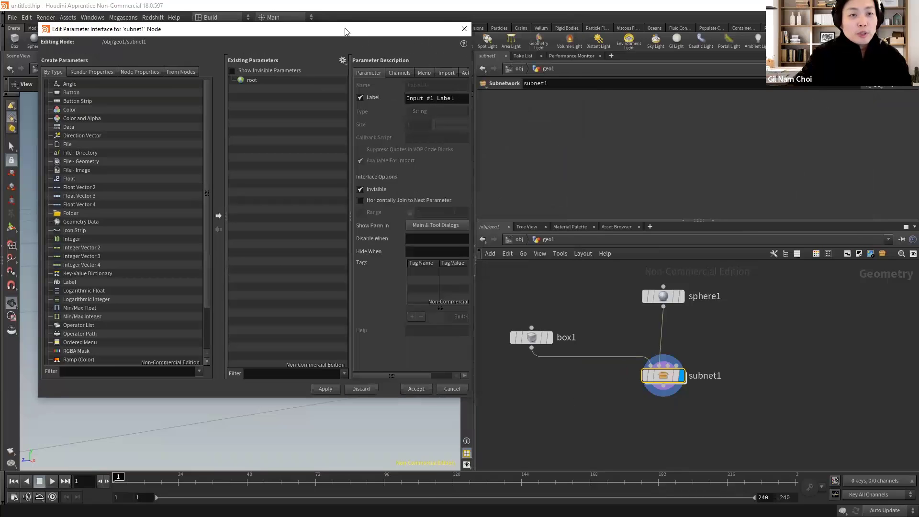
pyautogui.moveTo(347, 33); pyautogui.dragTo(318, 32)
pyautogui.doubleClick(668, 377)
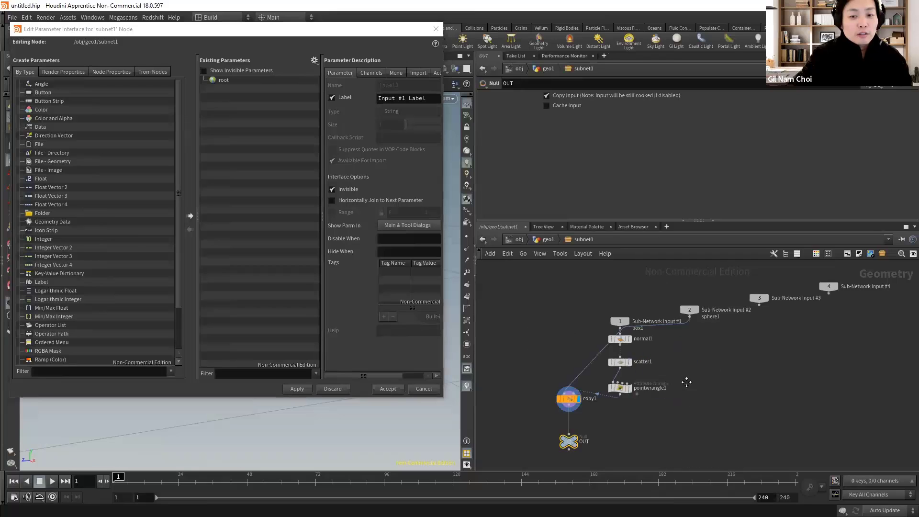
# Promote scatter1's Force Total Count and pointwrangle1's Scale onto subnet1's interface.
pyautogui.scroll(4, 687, 382)
pyautogui.click(633, 314)
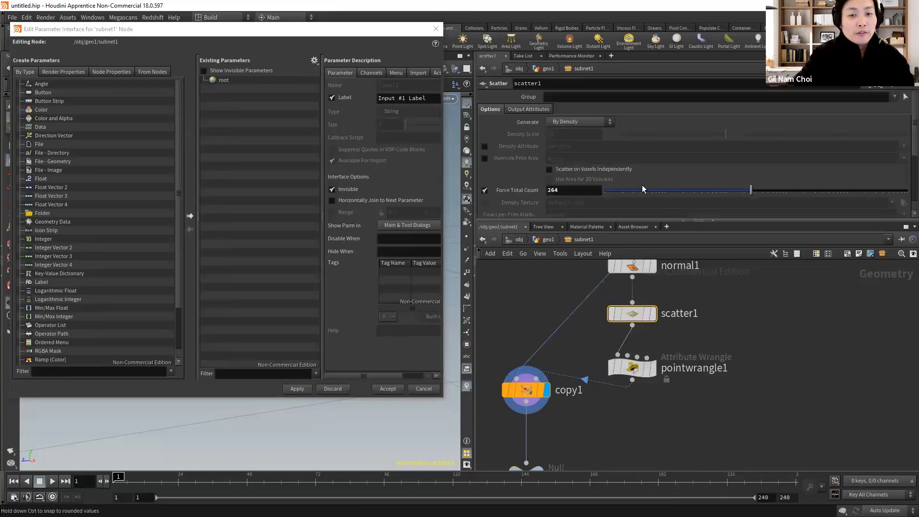
pyautogui.moveTo(516, 191)
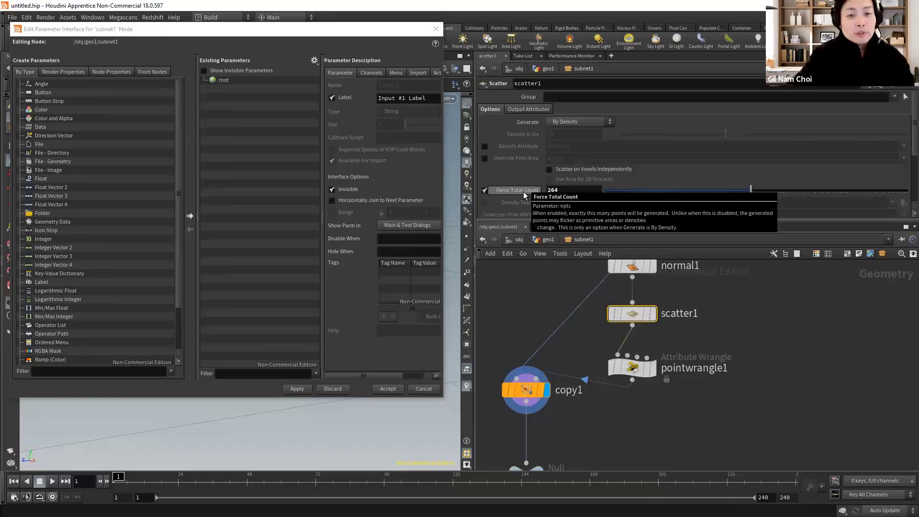
pyautogui.moveTo(524, 190); pyautogui.dragTo(224, 80)
pyautogui.click(632, 367)
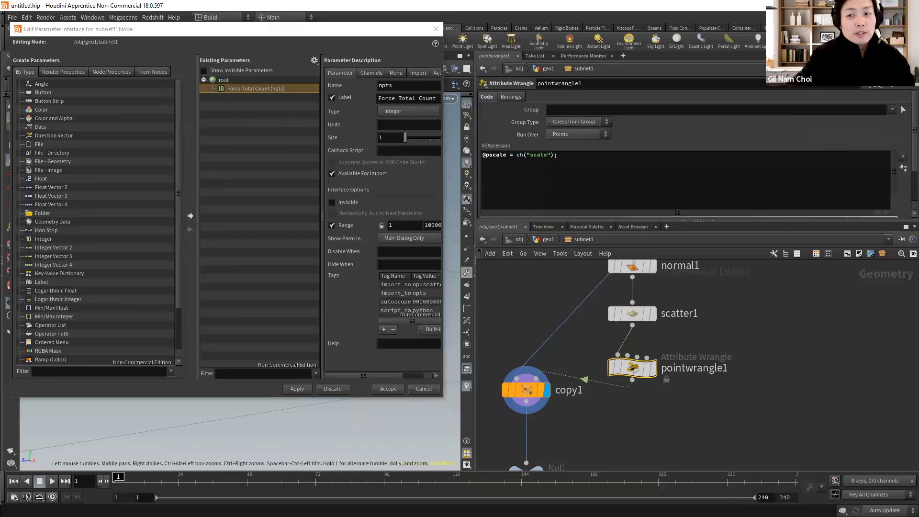
pyautogui.scroll(-3, 909, 144)
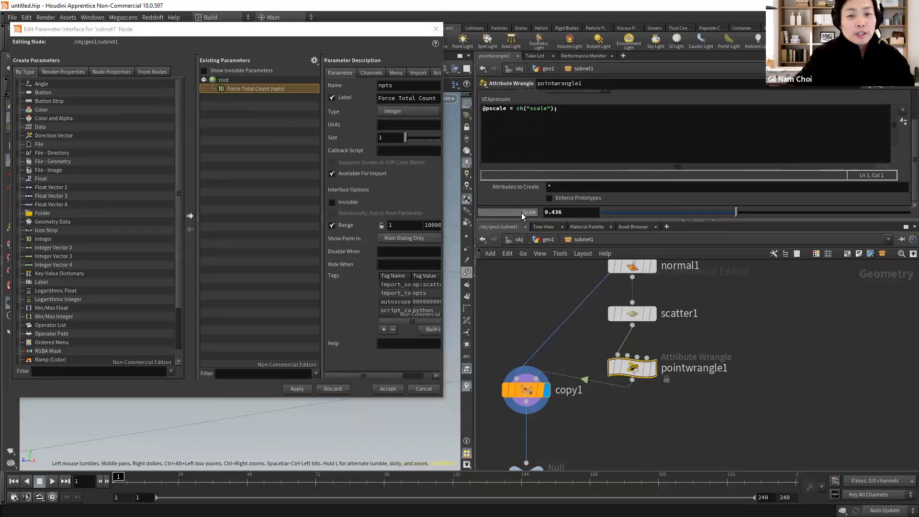
pyautogui.moveTo(524, 211)
pyautogui.mouseDown()
pyautogui.moveTo(288, 160)
pyautogui.moveTo(221, 102)
pyautogui.mouseUp()
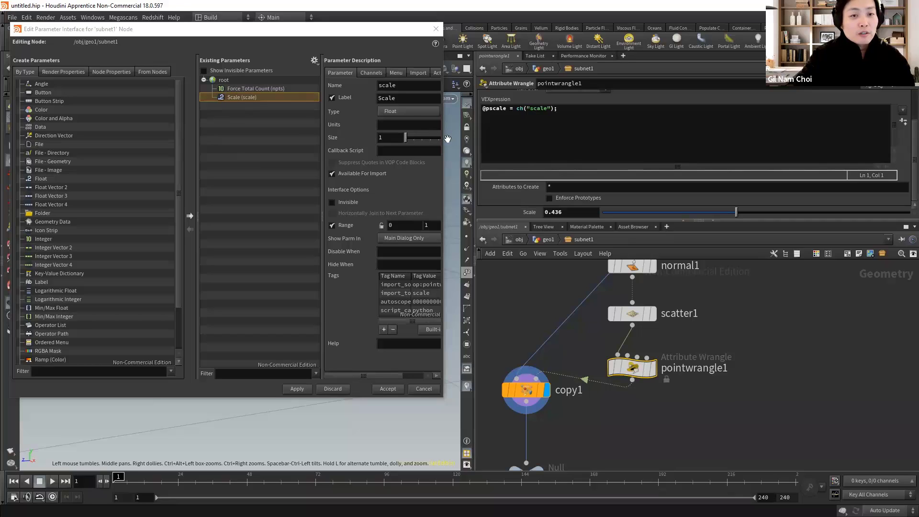
pyautogui.moveTo(443, 138); pyautogui.dragTo(532, 138)
# Relabel the promoted Force Total Count as scatterNum and apply.
pyautogui.click(256, 89)
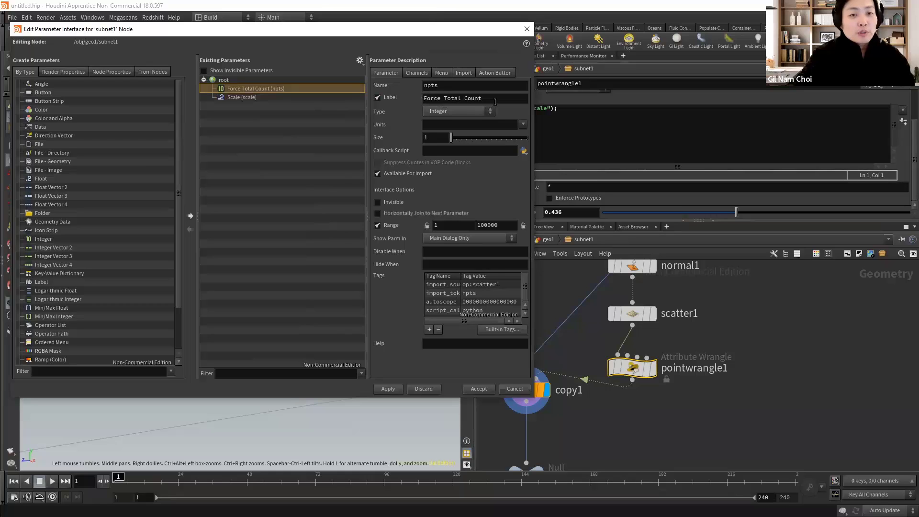
pyautogui.moveTo(495, 101); pyautogui.dragTo(381, 95)
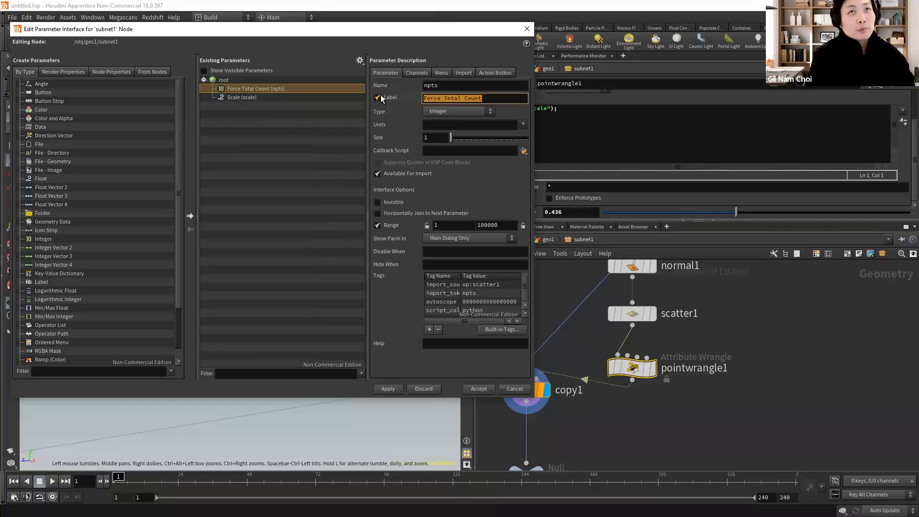
pyautogui.write('scatter')
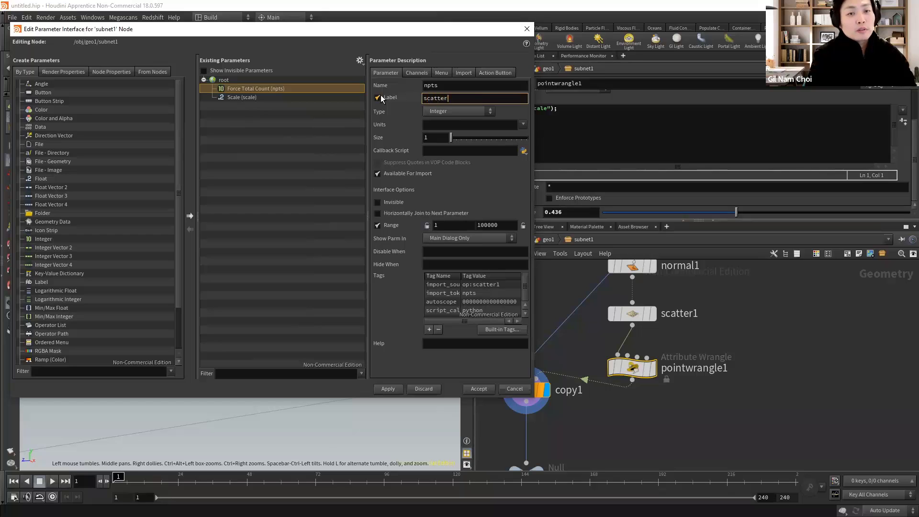
pyautogui.write('Num')
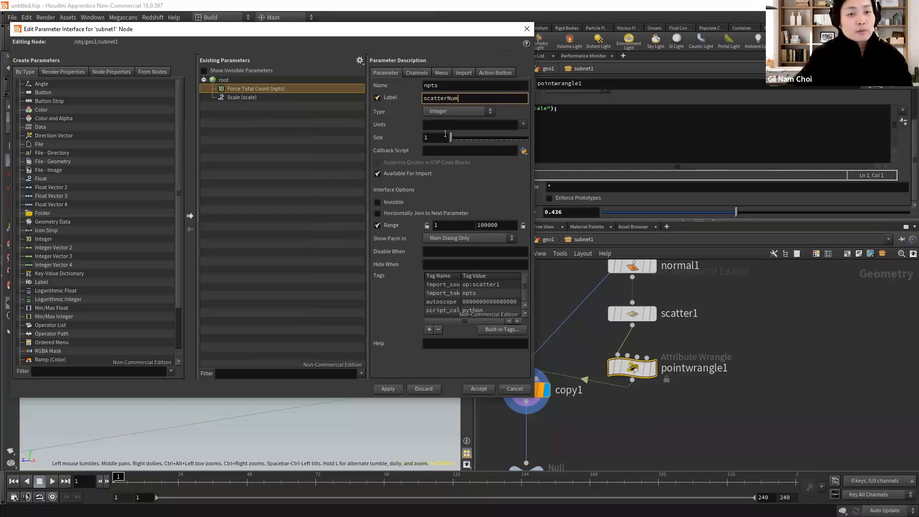
pyautogui.click(231, 96)
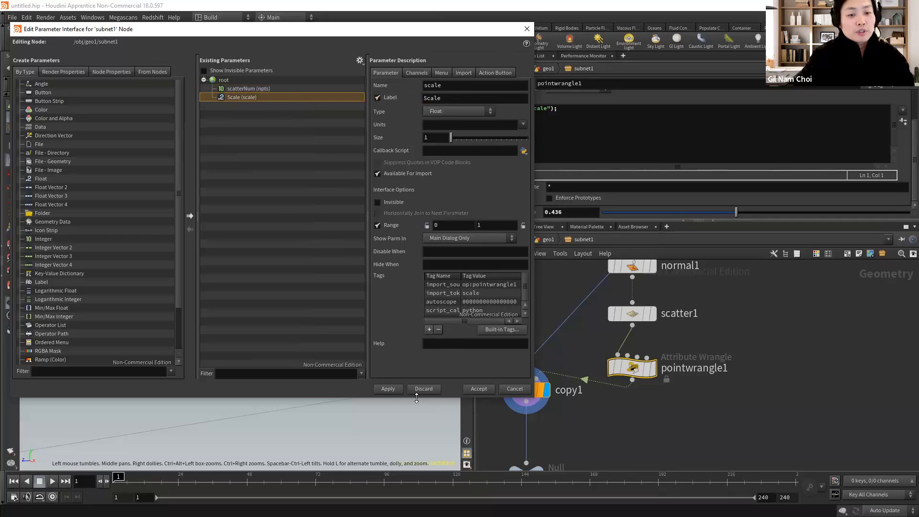
pyautogui.click(389, 390)
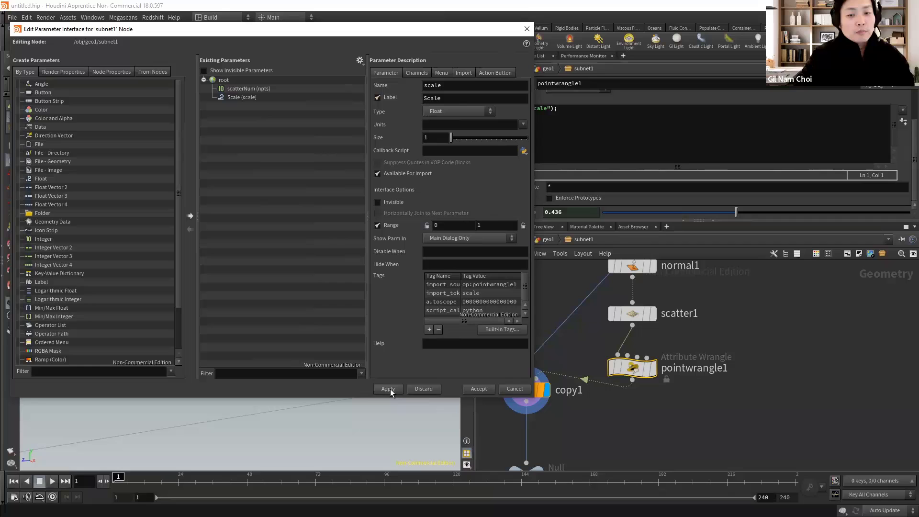
# Back in geo1, raise subnet1's scatterNum to 918 to densely cover the sphere.
pyautogui.click(519, 390)
pyautogui.press('u')
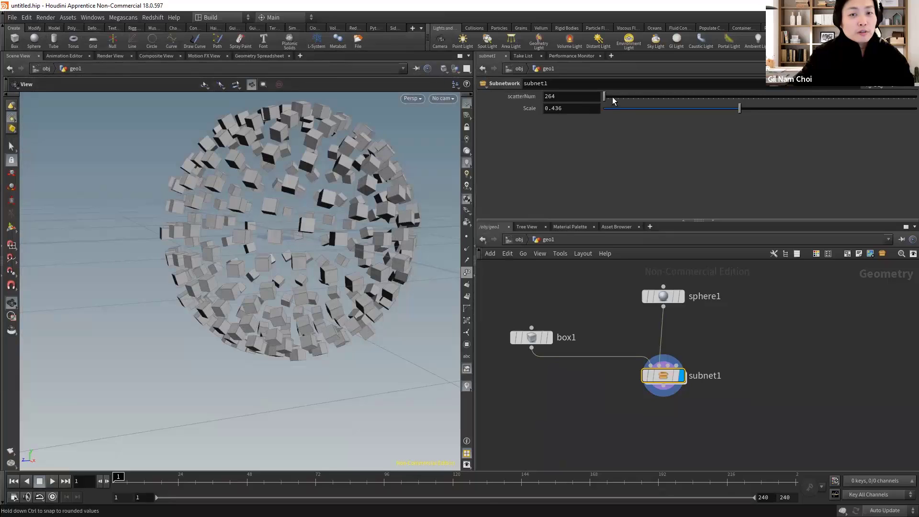
pyautogui.moveTo(613, 96)
pyautogui.mouseDown()
pyautogui.moveTo(620, 102)
pyautogui.moveTo(605, 102)
pyautogui.mouseUp()
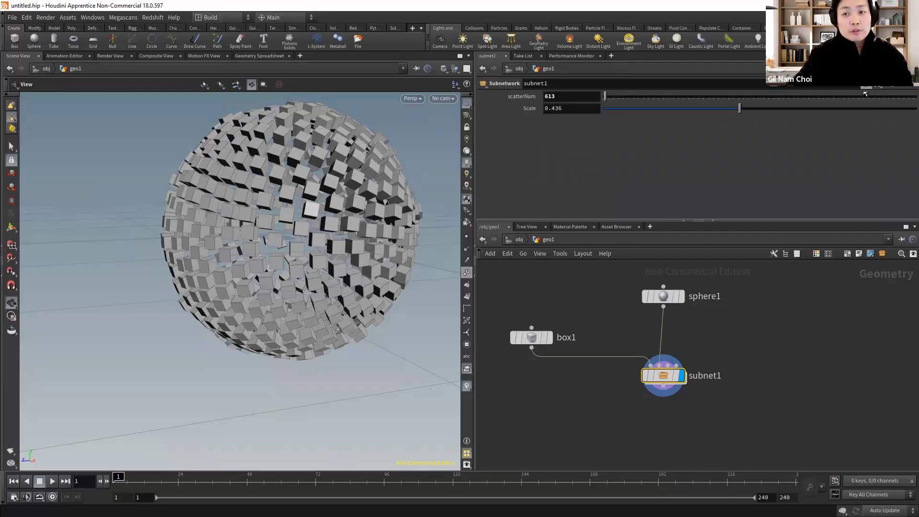
pyautogui.moveTo(605, 98)
pyautogui.mouseDown()
pyautogui.moveTo(620, 101)
pyautogui.moveTo(606, 101)
pyautogui.mouseUp()
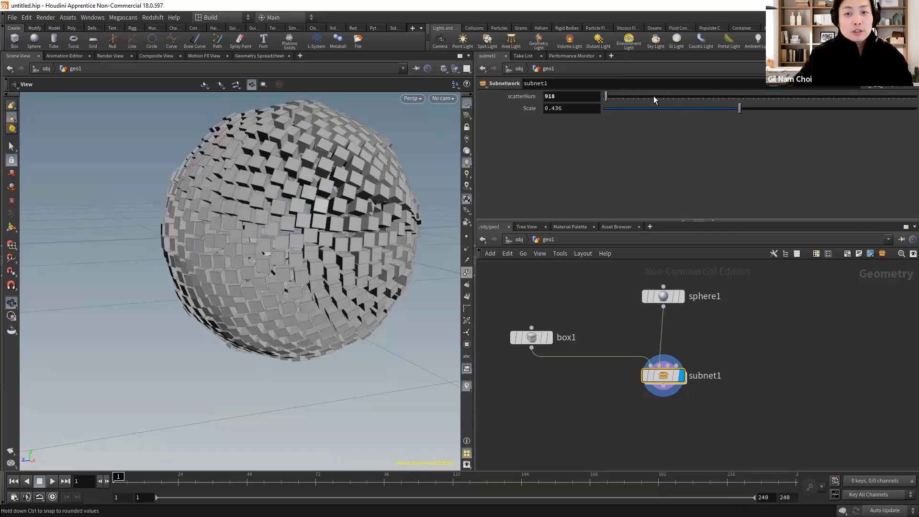
pyautogui.click(868, 87)
# Set scatterNum's range maximum to 1000 and apply.
pyautogui.click(843, 95)
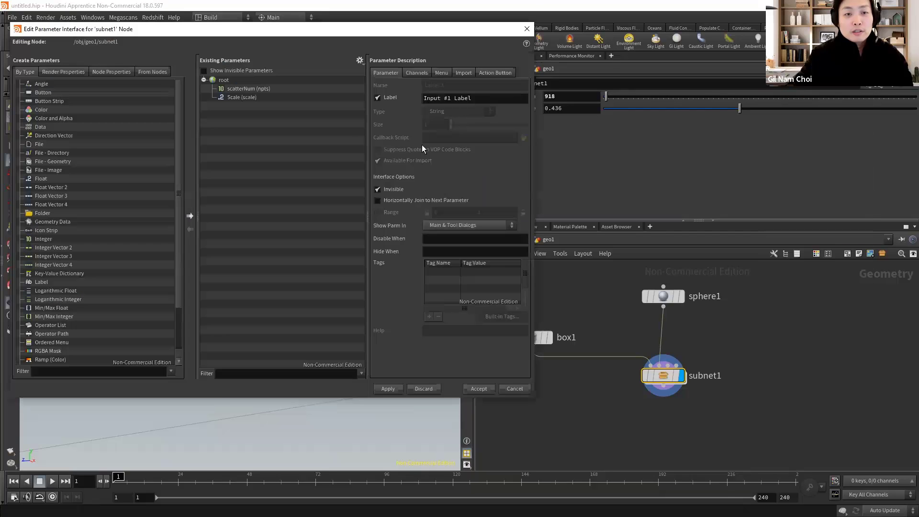
pyautogui.click(247, 89)
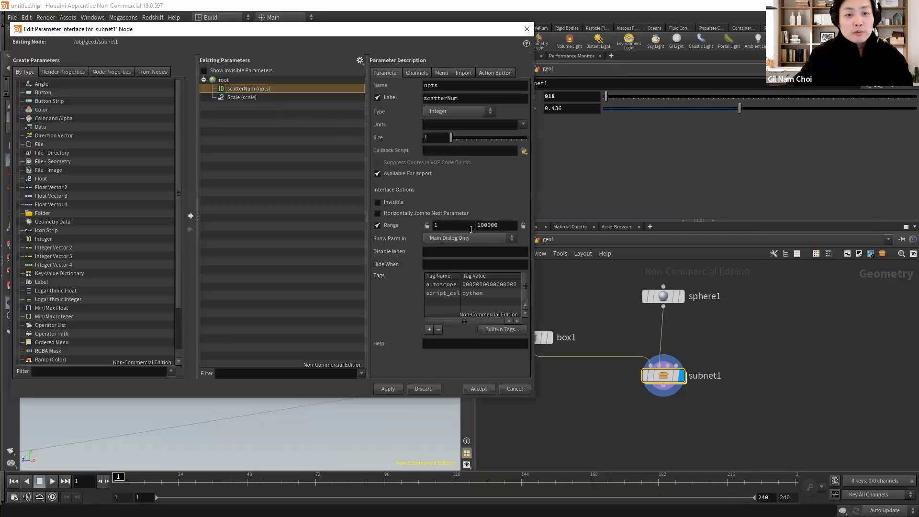
pyautogui.doubleClick(508, 226)
pyautogui.write('1000')
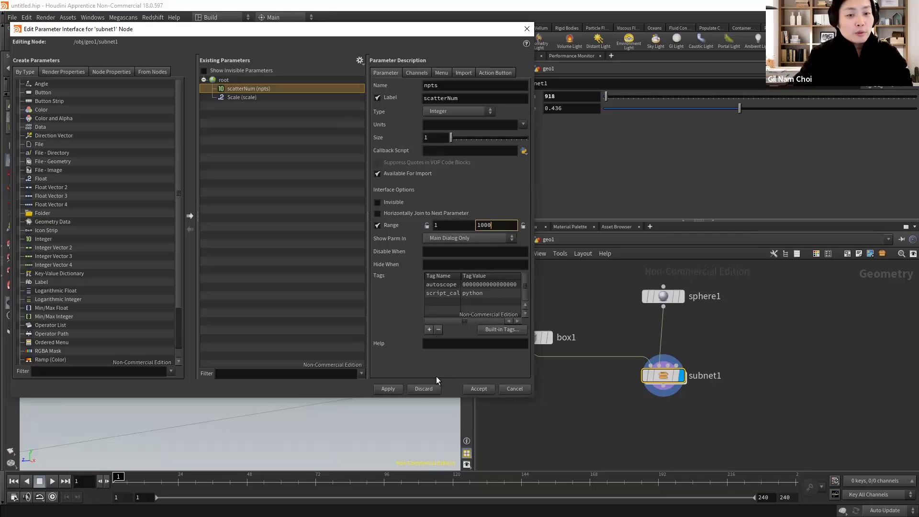
pyautogui.click(392, 388)
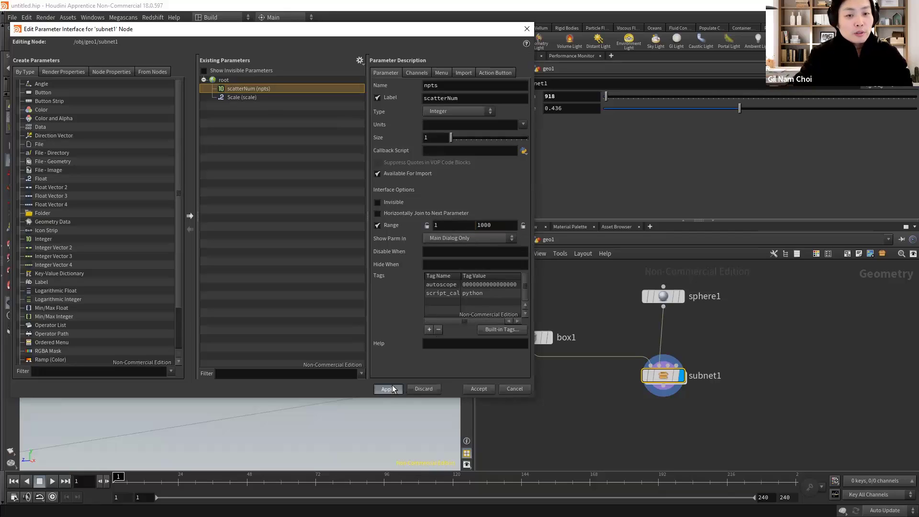
pyautogui.click(523, 390)
# Set scatterNum to 342 and confirm scatter1's Force Total Count follows it.
pyautogui.moveTo(891, 96)
pyautogui.mouseDown()
pyautogui.moveTo(672, 91)
pyautogui.moveTo(733, 95)
pyautogui.mouseUp()
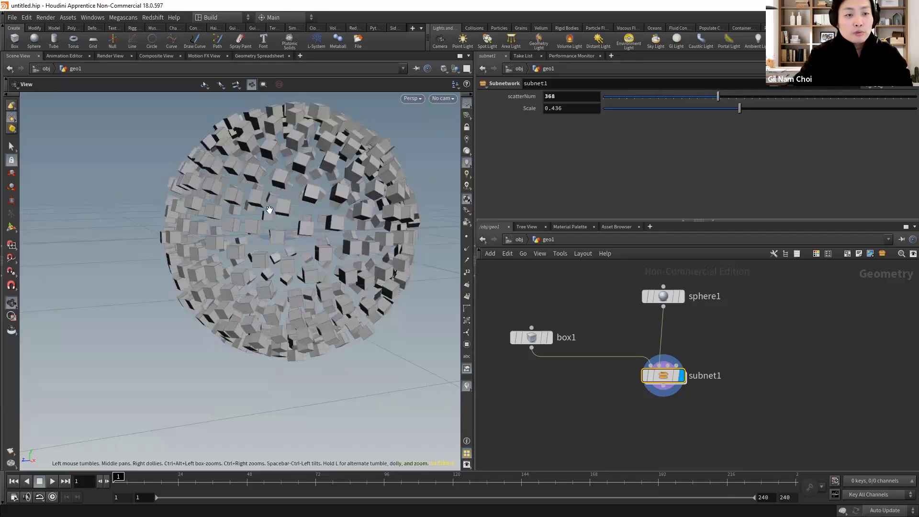
pyautogui.moveTo(637, 98); pyautogui.dragTo(752, 96)
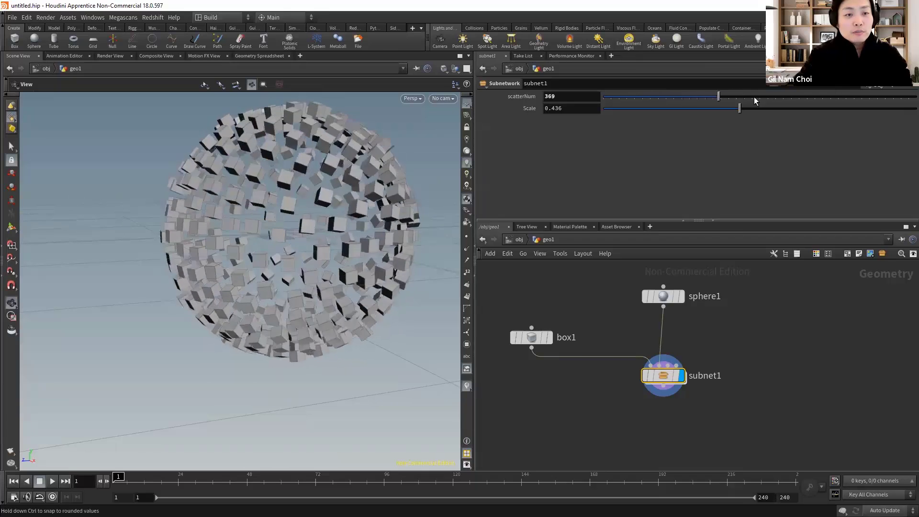
pyautogui.moveTo(691, 102)
pyautogui.mouseDown()
pyautogui.moveTo(769, 100)
pyautogui.moveTo(755, 96)
pyautogui.mouseUp()
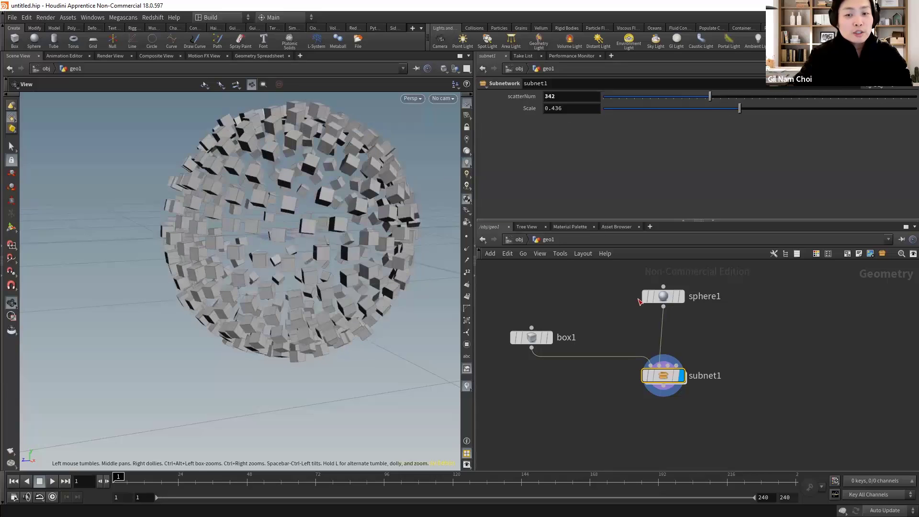
pyautogui.doubleClick(663, 376)
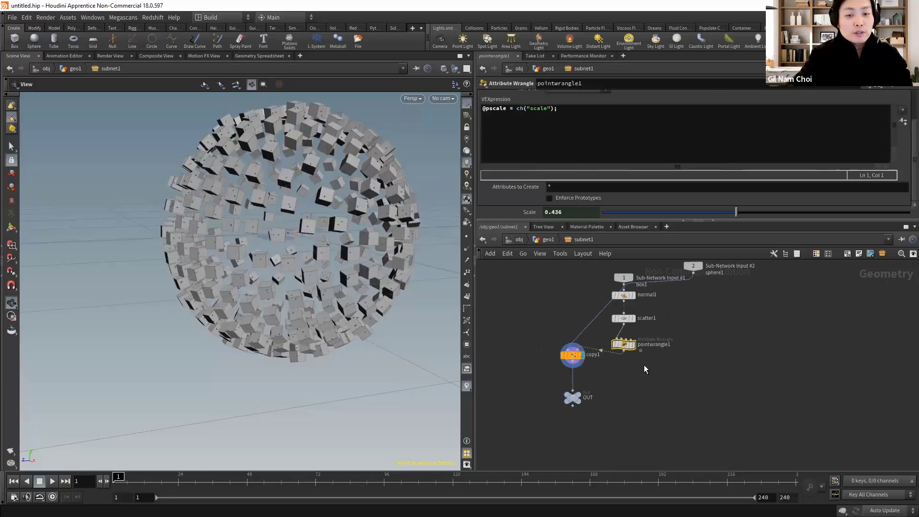
pyautogui.click(624, 318)
pyautogui.scroll(-3, 530, 174)
pyautogui.scroll(-2, 536, 176)
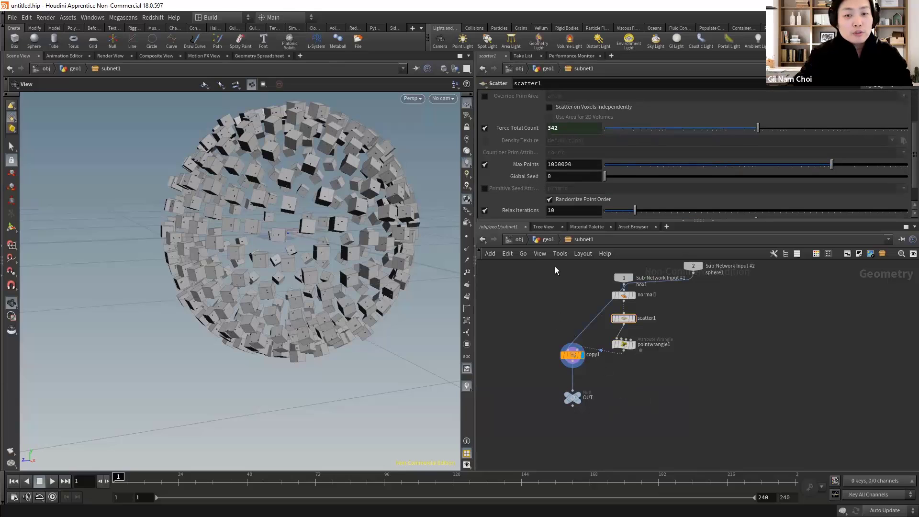
pyautogui.click(548, 240)
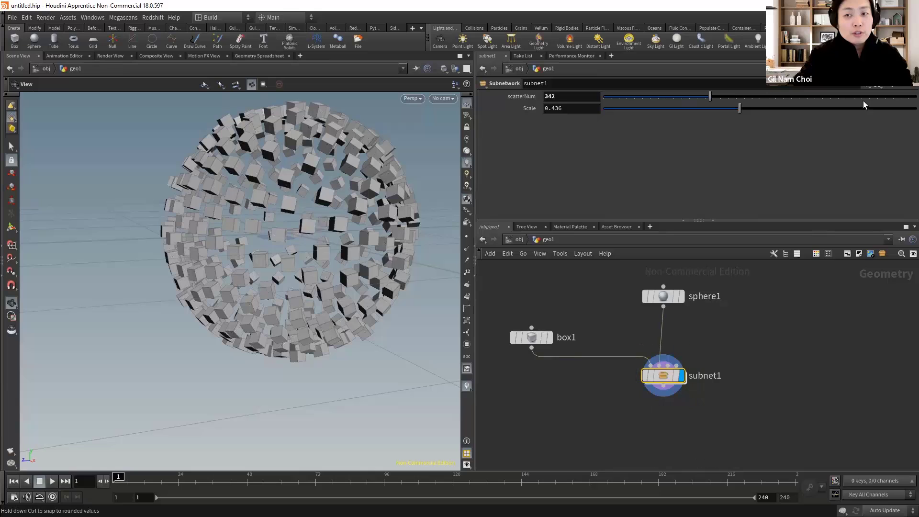
pyautogui.click(865, 88)
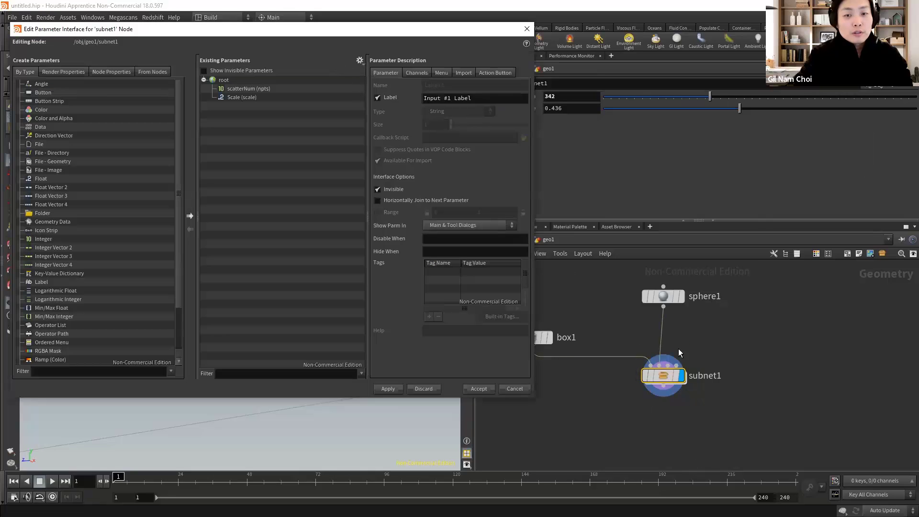
# Promote scatter1's Global Seed onto subnet1's interface, then select copy1.
pyautogui.doubleClick(666, 377)
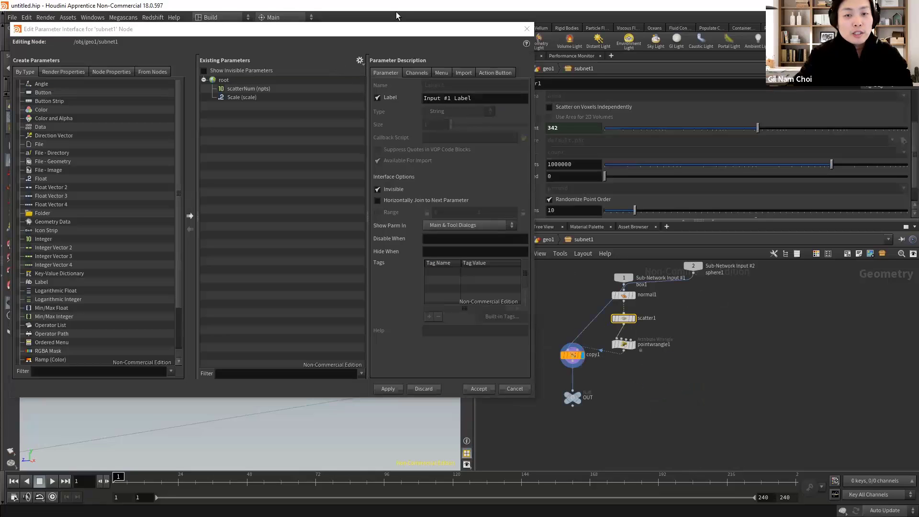
pyautogui.moveTo(479, 28); pyautogui.dragTo(451, 30)
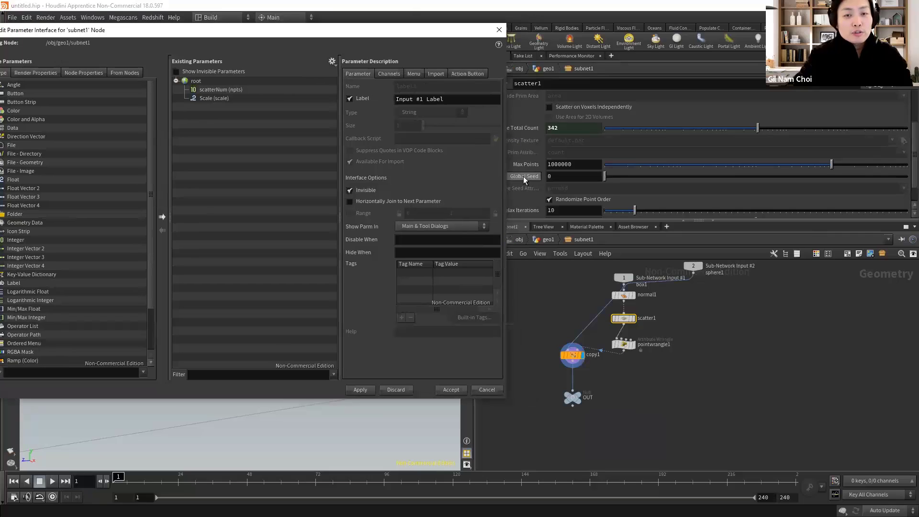
pyautogui.moveTo(524, 176); pyautogui.dragTo(227, 94)
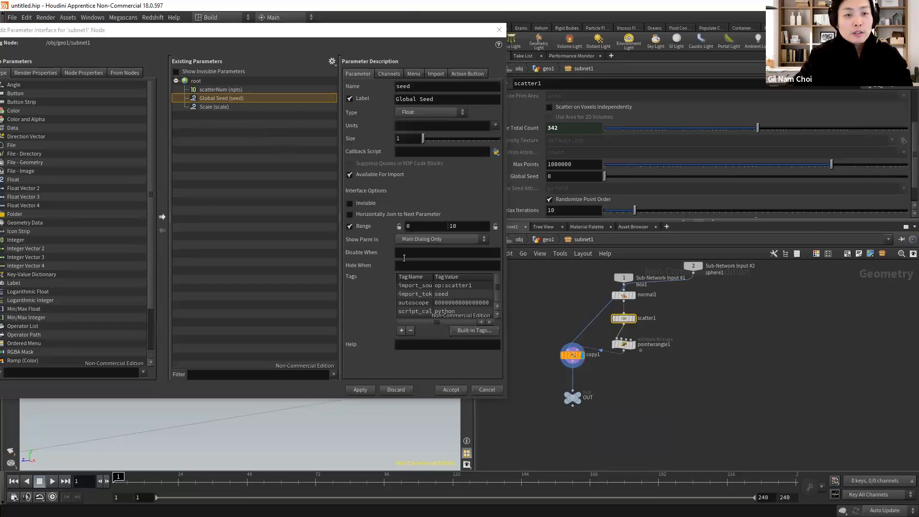
pyautogui.click(370, 391)
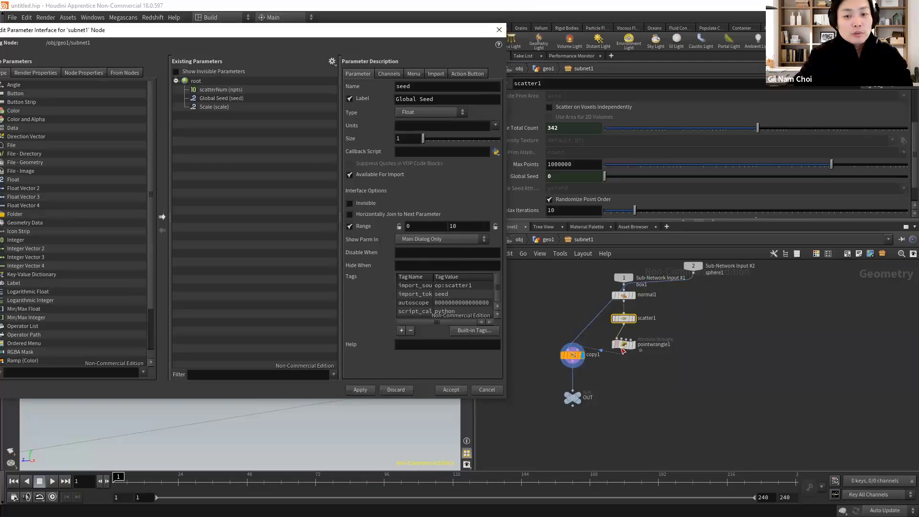
pyautogui.moveTo(623, 351); pyautogui.dragTo(662, 334, button='middle')
pyautogui.click(610, 338)
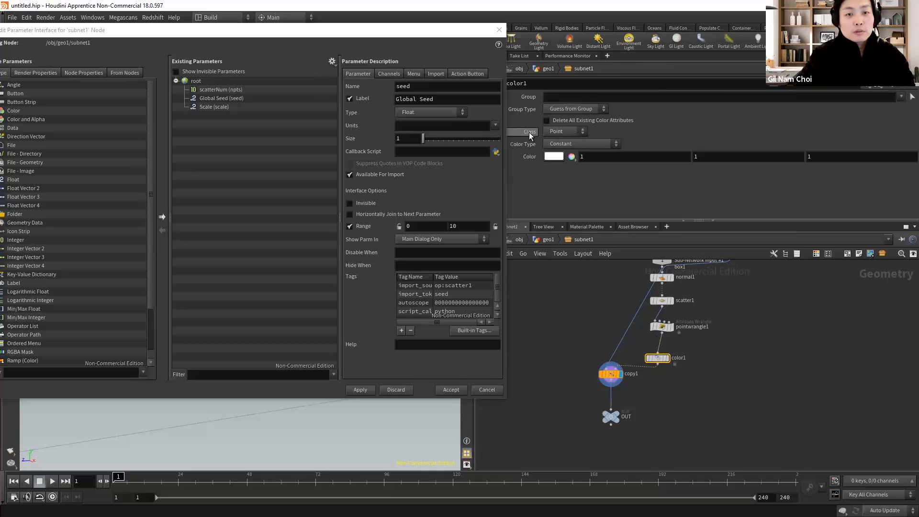
# Promote color1's Class, Color Type and Color onto subnet1's interface.
pyautogui.moveTo(530, 132); pyautogui.dragTo(252, 116)
pyautogui.moveTo(533, 145); pyautogui.dragTo(271, 134)
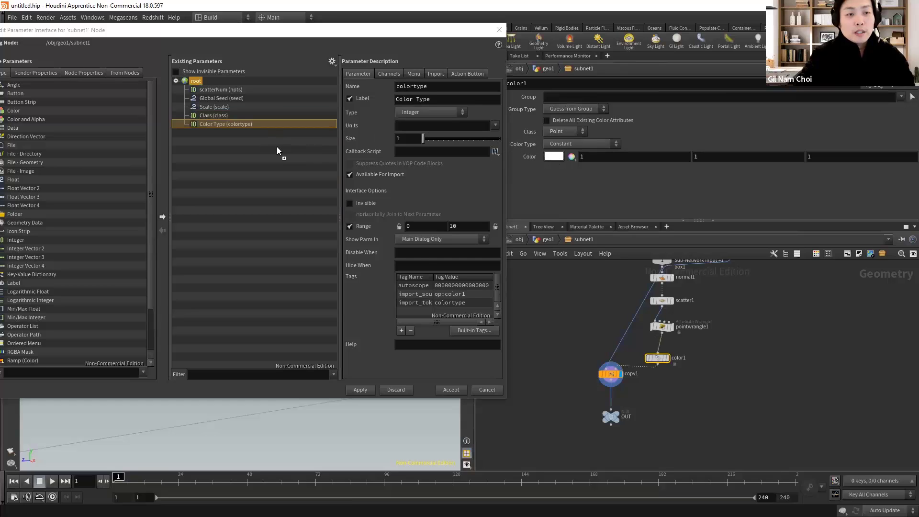
pyautogui.moveTo(532, 157); pyautogui.dragTo(277, 146)
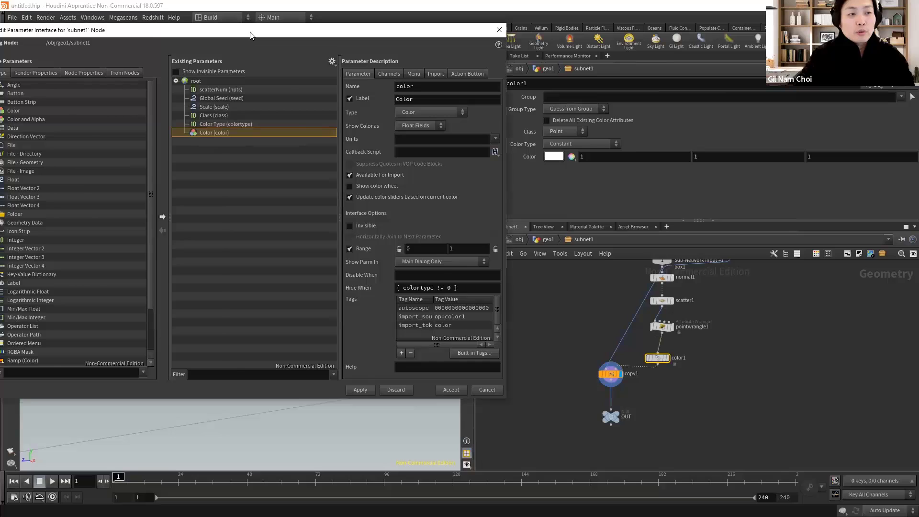
pyautogui.moveTo(253, 37); pyautogui.dragTo(302, 36)
# Group the three colour parameters inside a new Simple-type folder.
pyautogui.moveTo(60, 215); pyautogui.dragTo(261, 81)
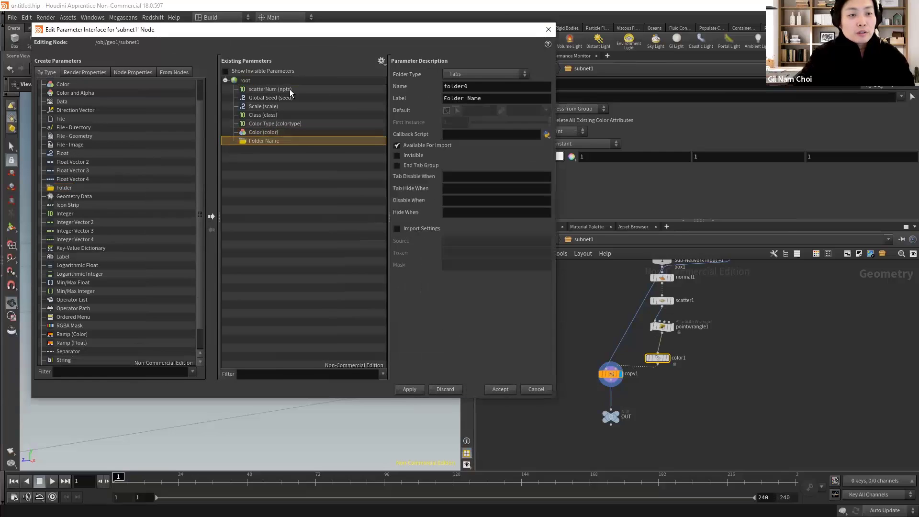
pyautogui.click(262, 115)
pyautogui.keyDown('shift'); pyautogui.click(263, 131); pyautogui.keyUp('shift')
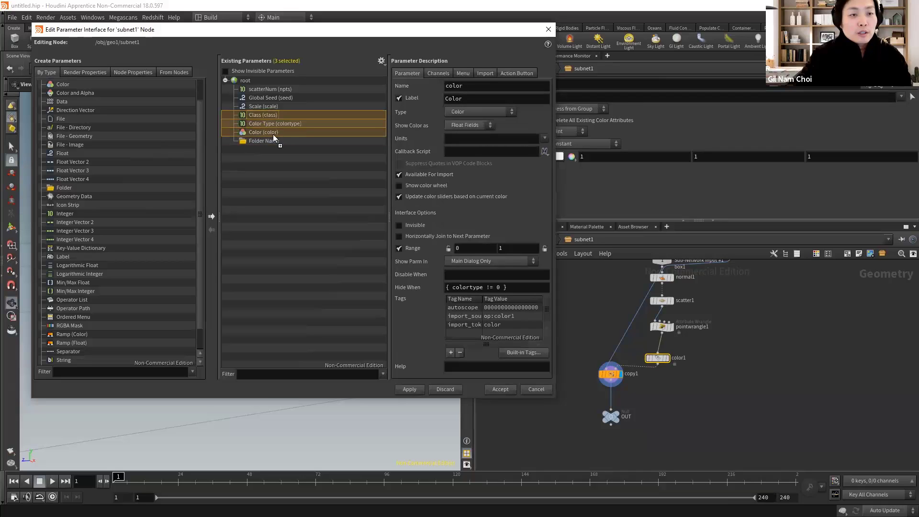
pyautogui.moveTo(273, 135); pyautogui.dragTo(267, 141)
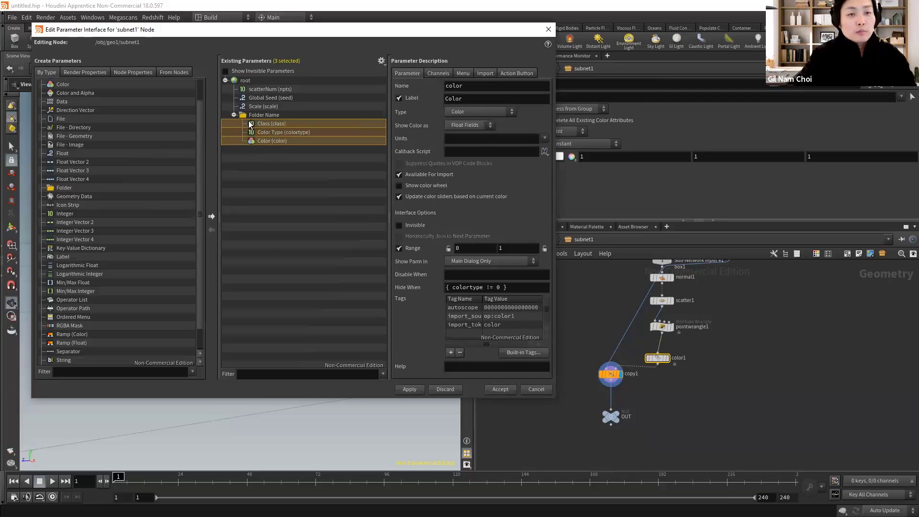
pyautogui.click(265, 115)
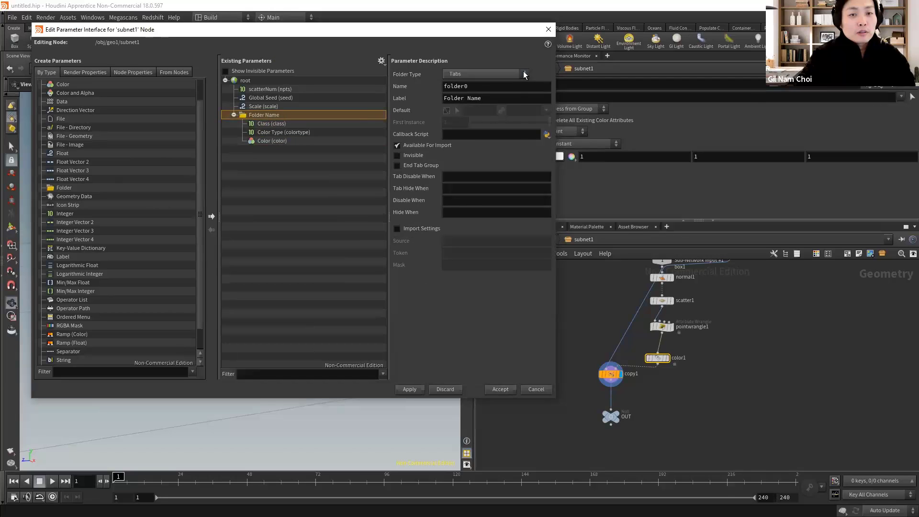
pyautogui.click(510, 74)
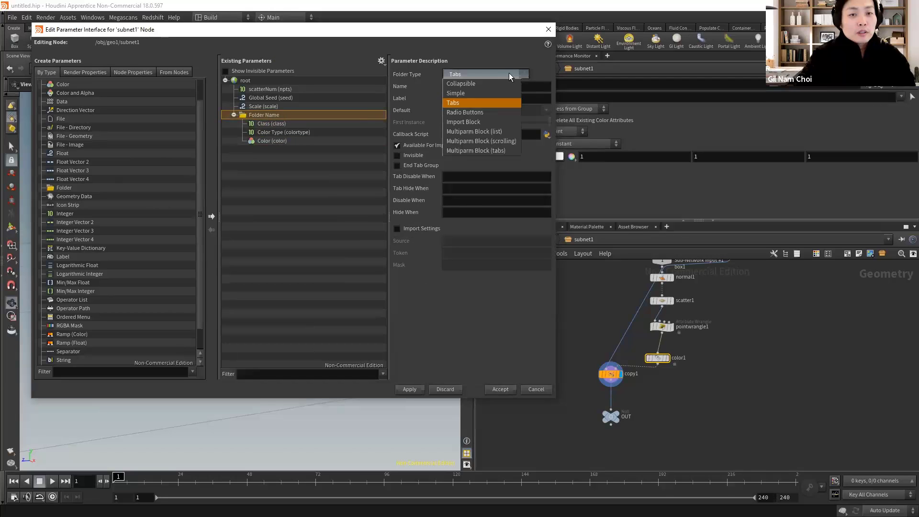
pyautogui.click(464, 95)
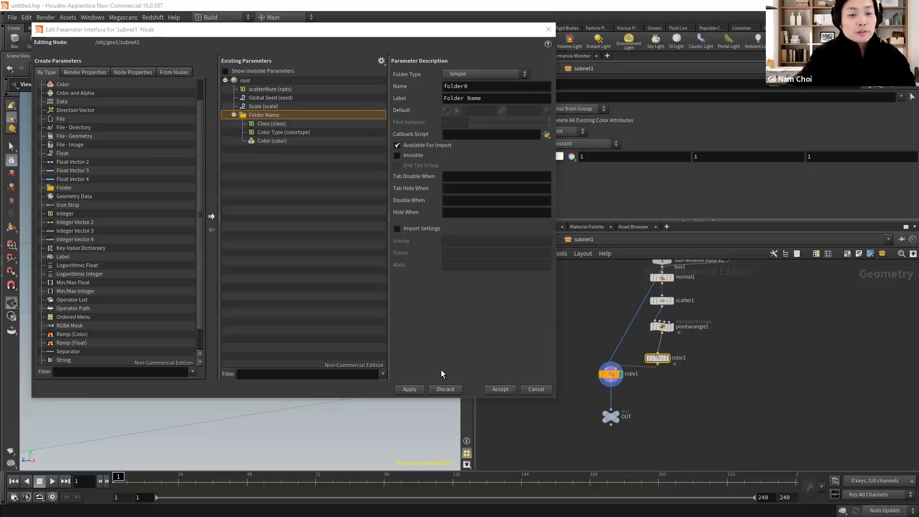
# Accept the interface changes and set the boxes' colour to yellow from geo1.
pyautogui.click(501, 389)
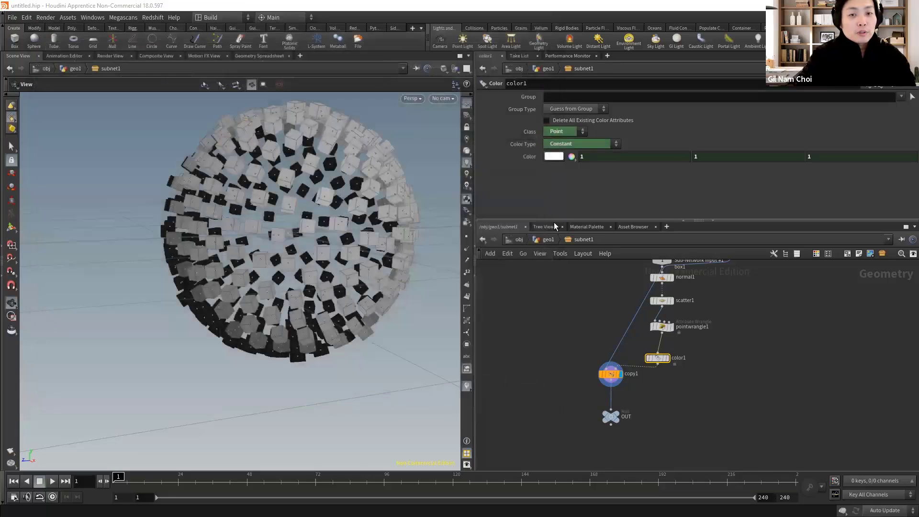
pyautogui.press('u')
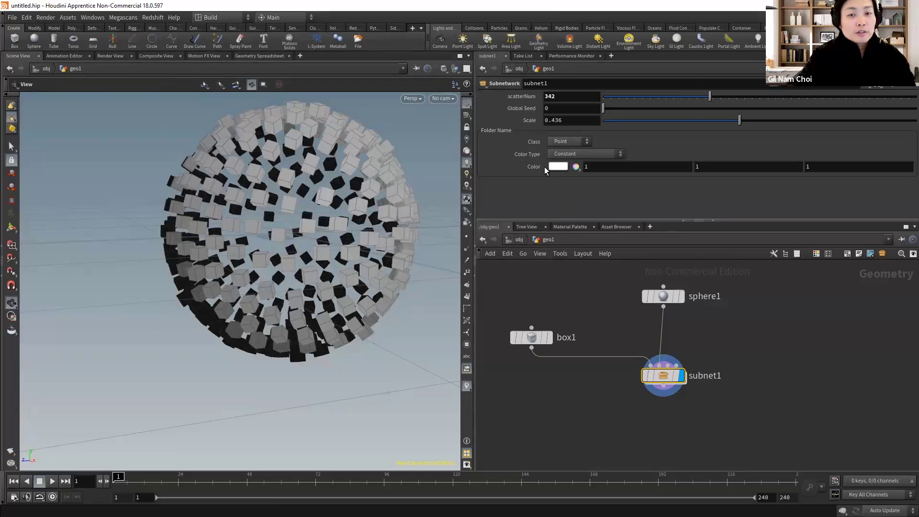
pyautogui.click(560, 167)
pyautogui.click(521, 105)
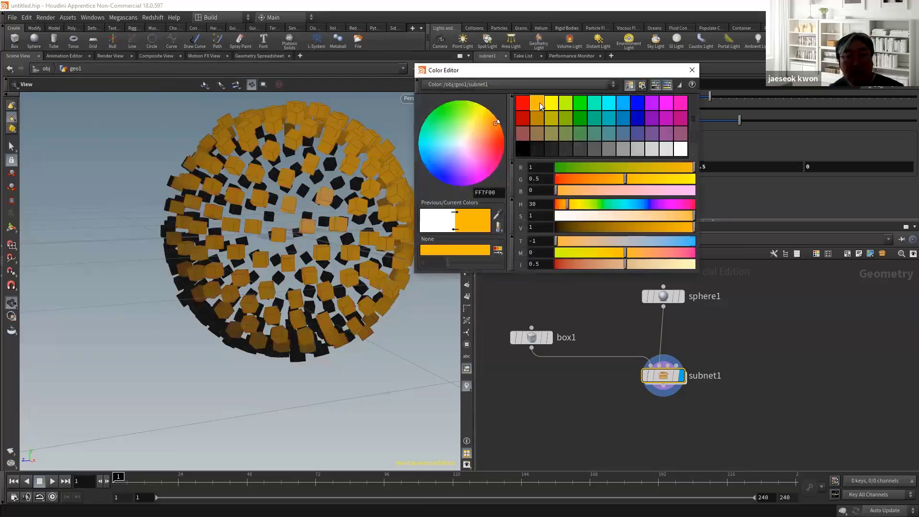
pyautogui.click(552, 102)
pyautogui.click(693, 70)
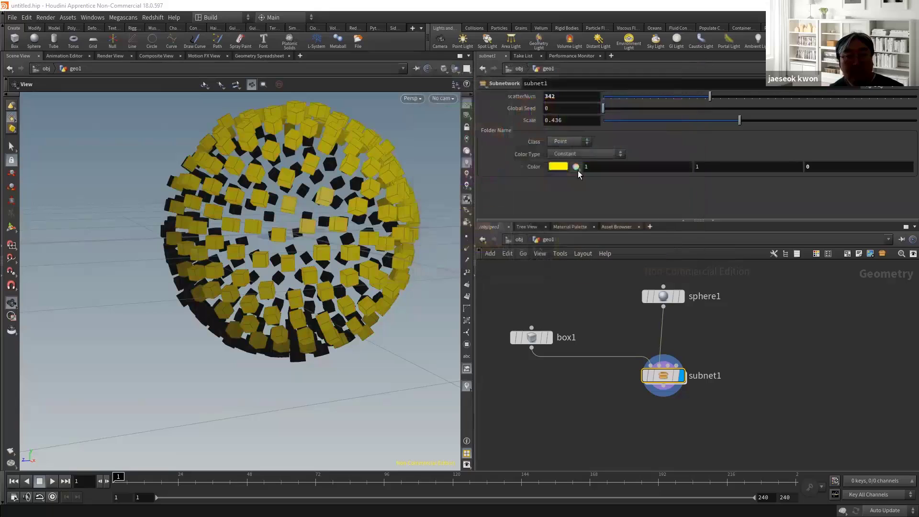
# Append ,^N to copy1's point attribute list so normals aren't copied, then return to geo1.
pyautogui.doubleClick(665, 375)
pyautogui.click(620, 376)
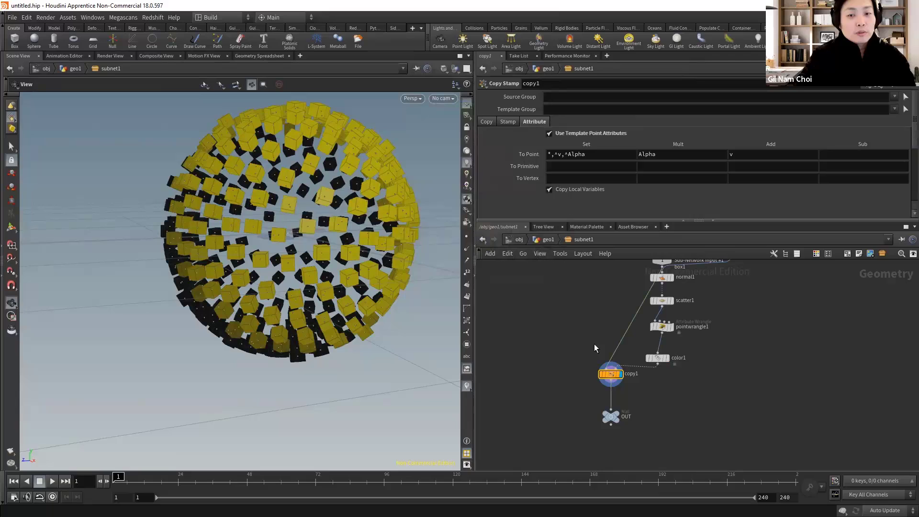
pyautogui.moveTo(722, 305); pyautogui.dragTo(706, 322, button='middle')
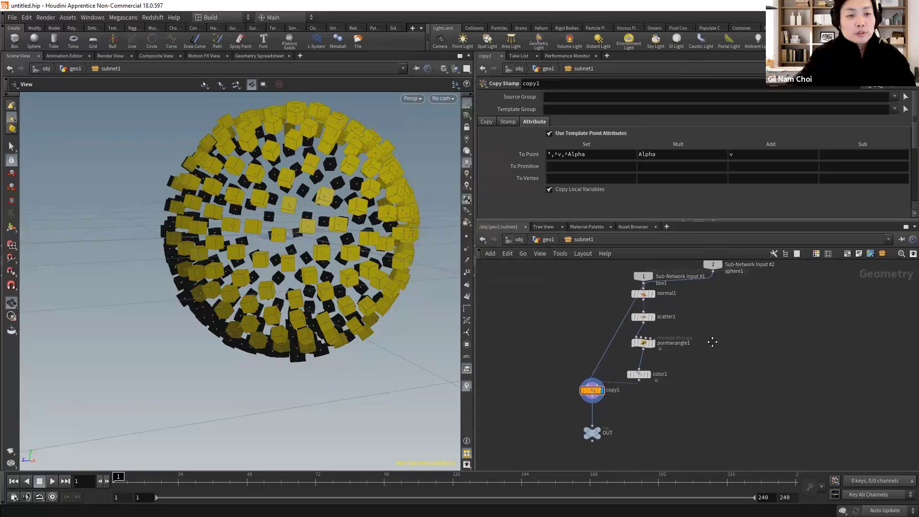
pyautogui.click(601, 154)
pyautogui.write(',')
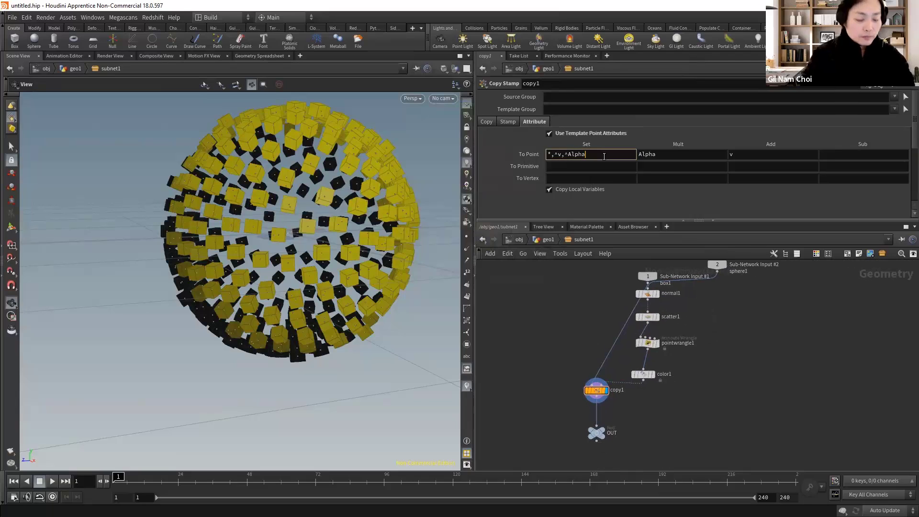
pyautogui.write('^')
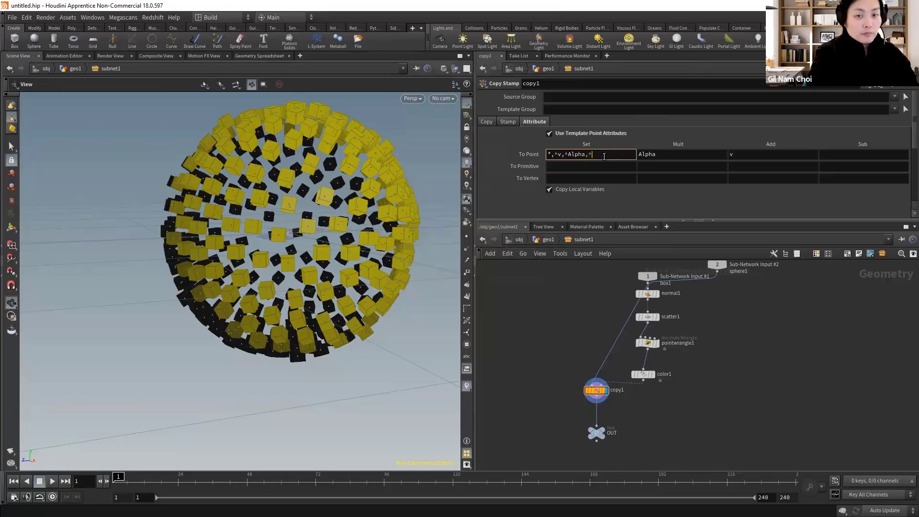
pyautogui.write('N')
pyautogui.press('Return')
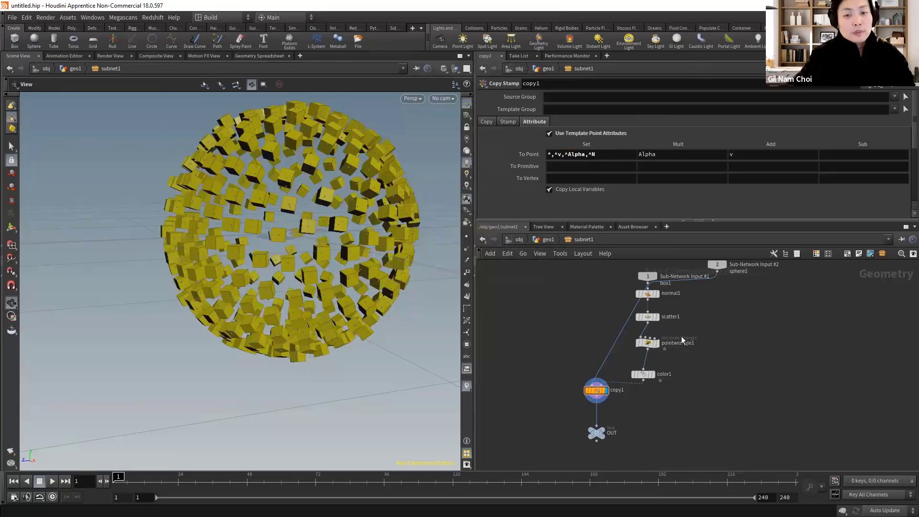
pyautogui.click(546, 240)
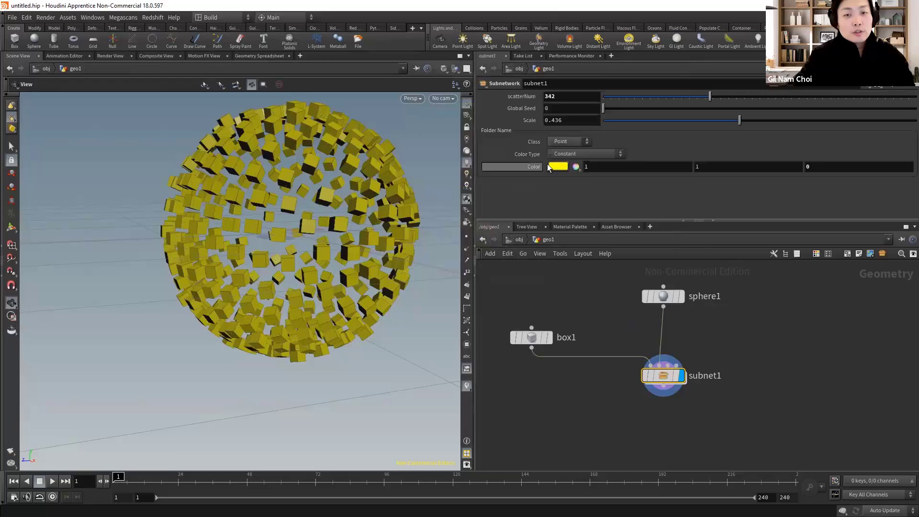
# Set subnet1's Color Type to Random after trying Bounding Box and Ramp options.
pyautogui.click(575, 151)
pyautogui.click(574, 169)
pyautogui.click(604, 153)
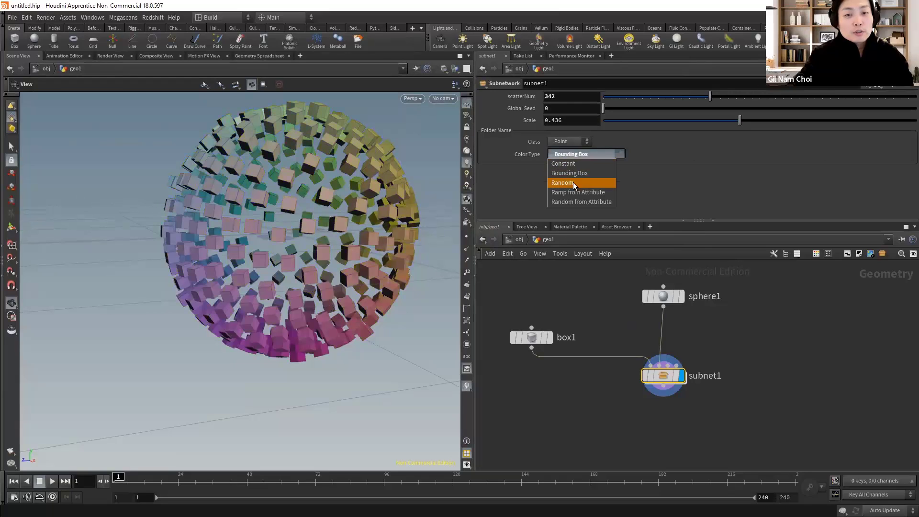
pyautogui.click(572, 192)
pyautogui.click(588, 159)
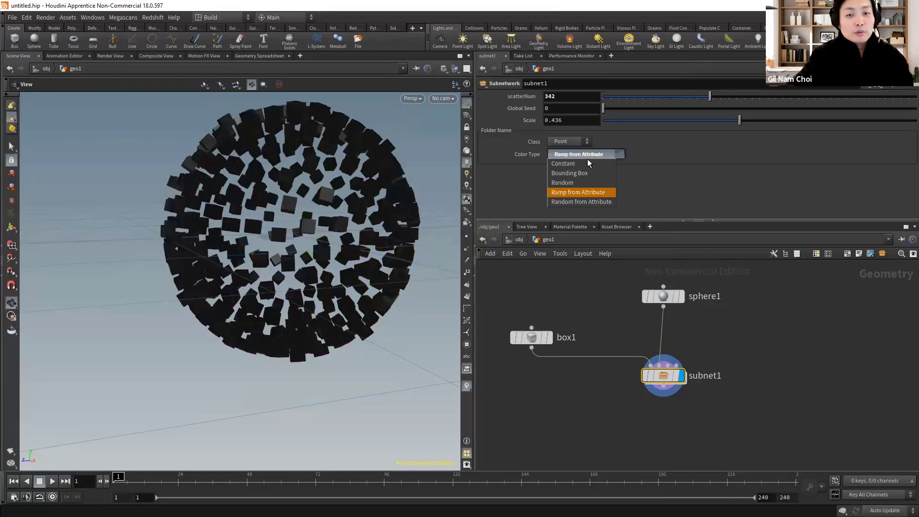
pyautogui.click(573, 182)
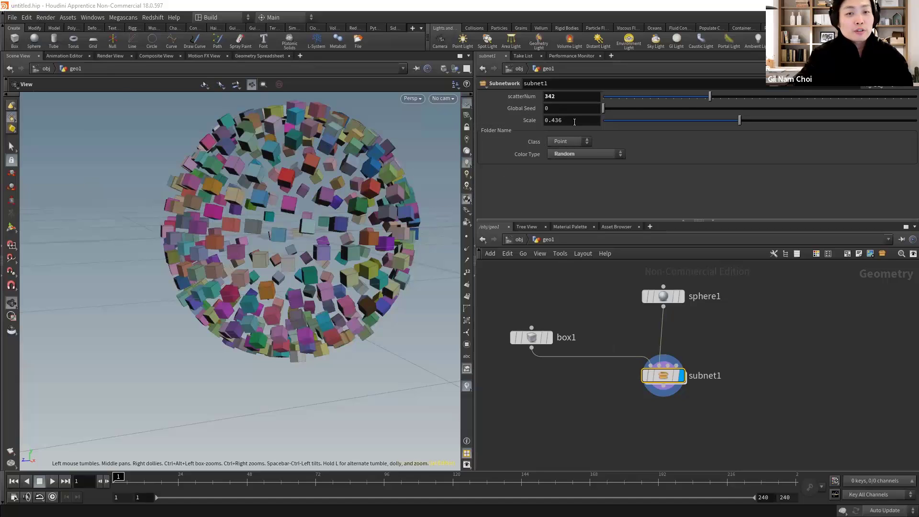
# Lower scatterNum to 184 and raise Scale to 0.535, orbiting to inspect.
pyautogui.moveTo(710, 96)
pyautogui.mouseDown()
pyautogui.moveTo(633, 102)
pyautogui.moveTo(677, 99)
pyautogui.moveTo(661, 99)
pyautogui.mouseUp()
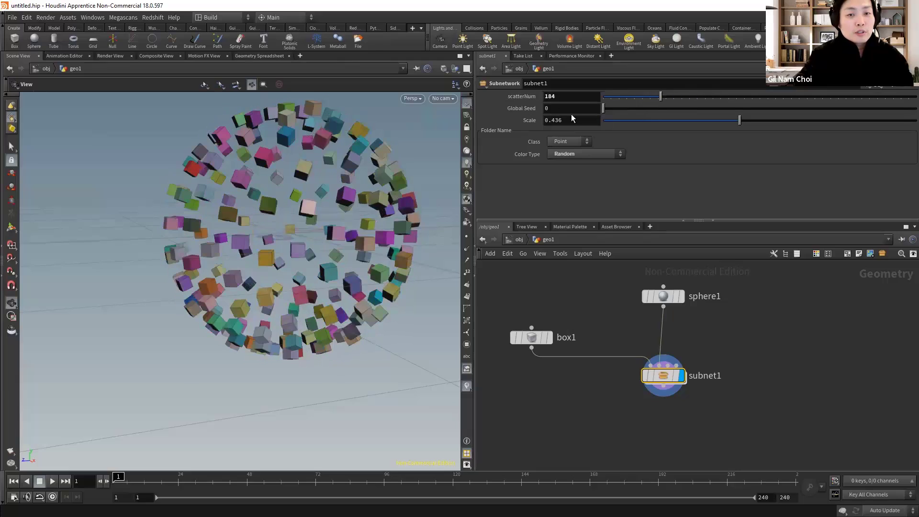
pyautogui.moveTo(739, 122)
pyautogui.mouseDown()
pyautogui.moveTo(683, 123)
pyautogui.moveTo(813, 125)
pyautogui.moveTo(645, 120)
pyautogui.mouseUp()
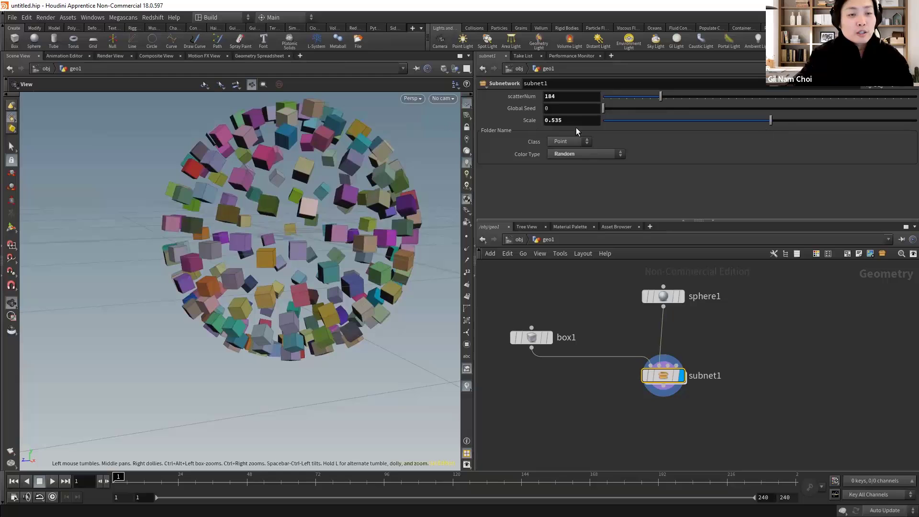
pyautogui.moveTo(363, 236)
pyautogui.mouseDown()
pyautogui.moveTo(374, 300)
pyautogui.moveTo(405, 289)
pyautogui.moveTo(333, 273)
pyautogui.moveTo(351, 334)
pyautogui.moveTo(421, 260)
pyautogui.moveTo(289, 298)
pyautogui.moveTo(262, 282)
pyautogui.mouseUp()
pyautogui.doubleClick(665, 374)
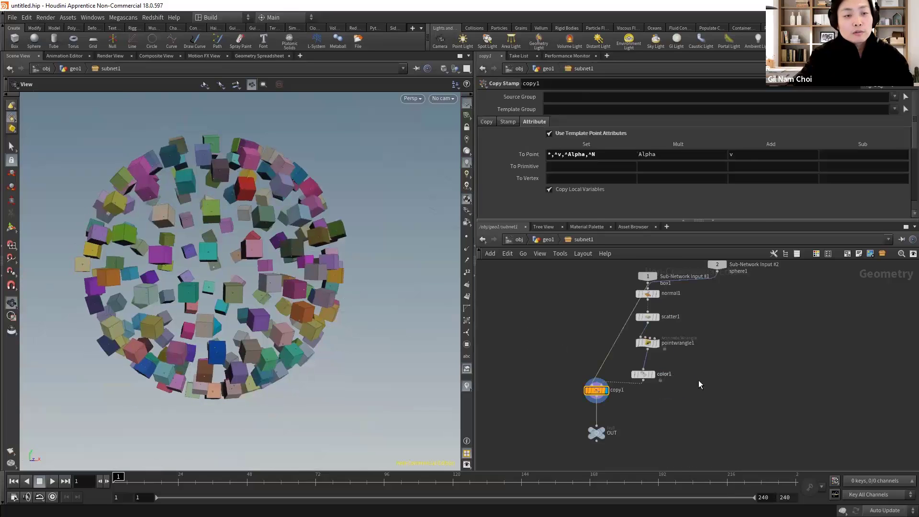
pyautogui.write('fi')
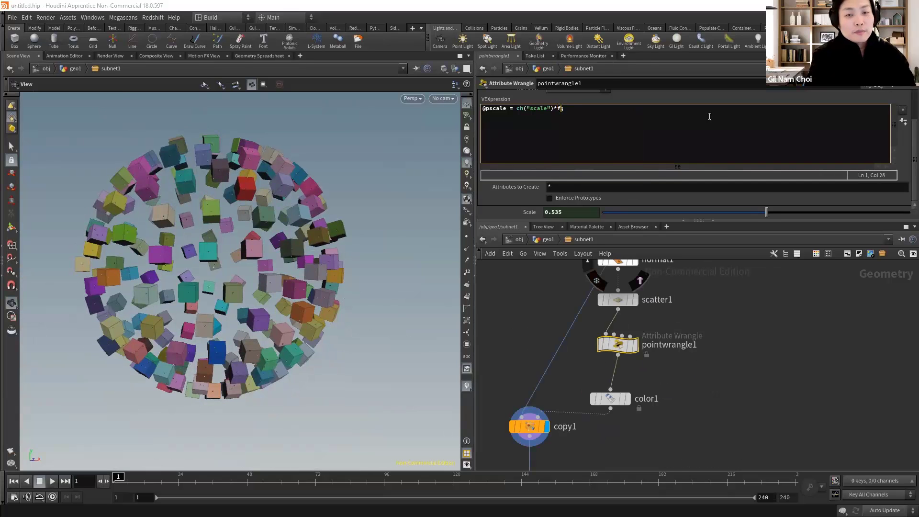
pyautogui.write('t(rand')
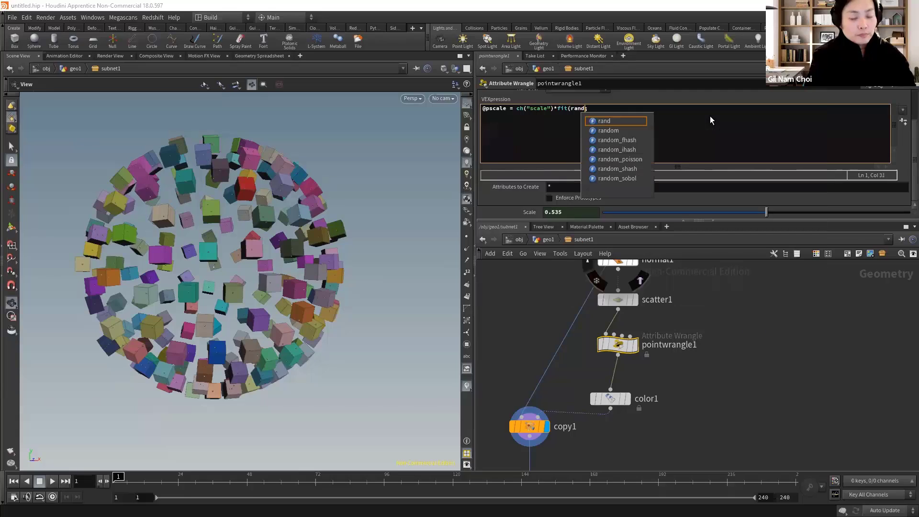
pyautogui.write('(@')
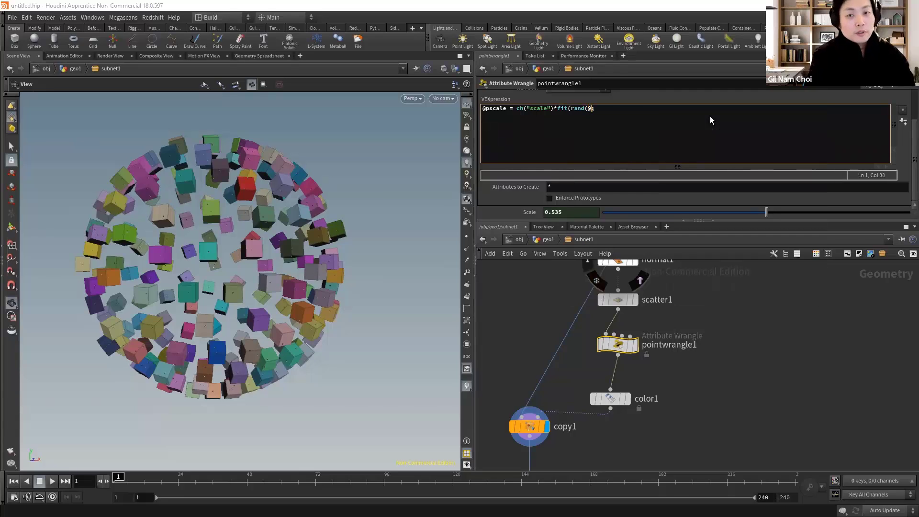
pyautogui.write('ptnum')
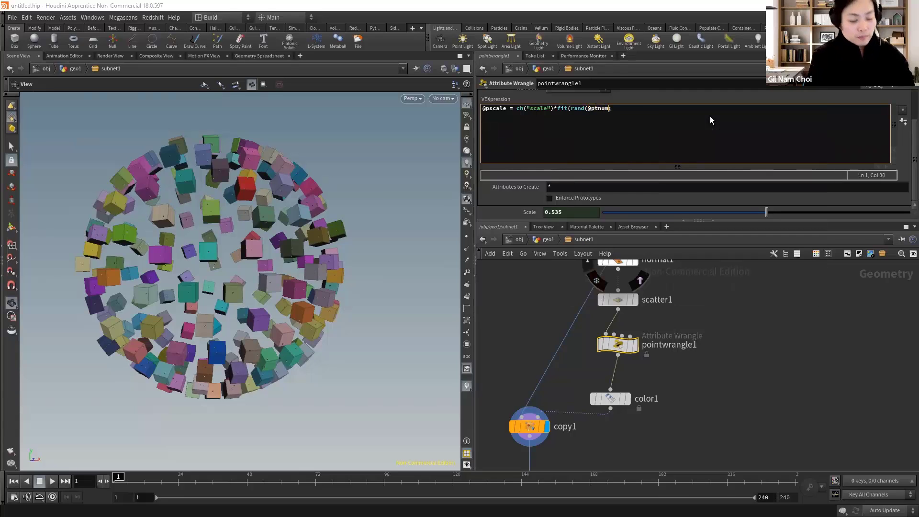
pyautogui.write(')')
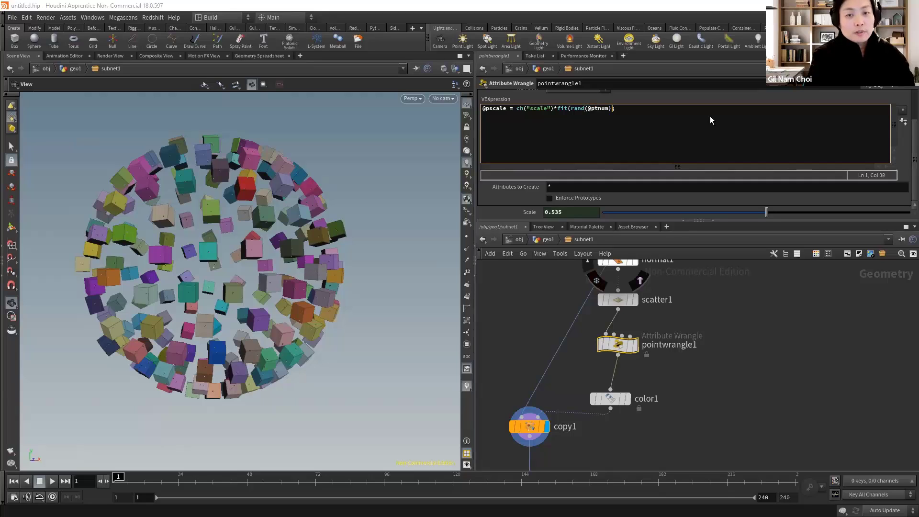
pyautogui.write(',0,1')
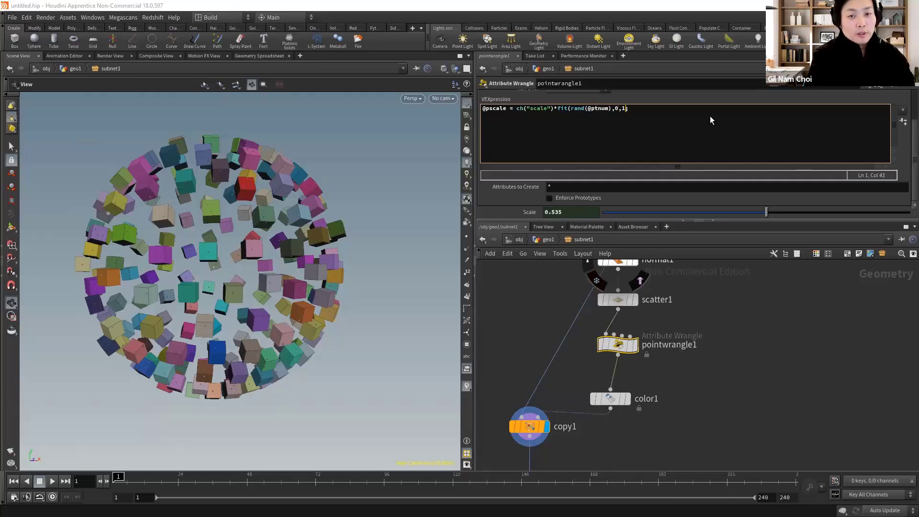
pyautogui.write(',c')
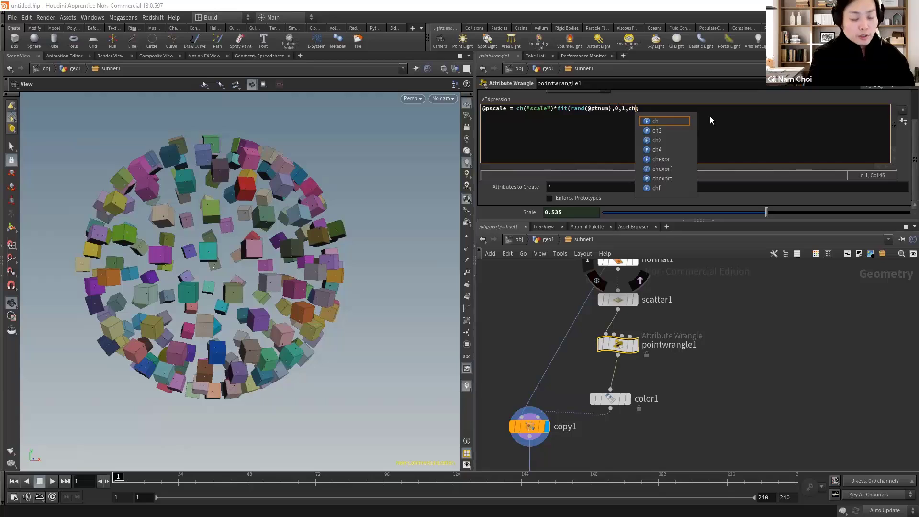
pyautogui.write('h("mi')
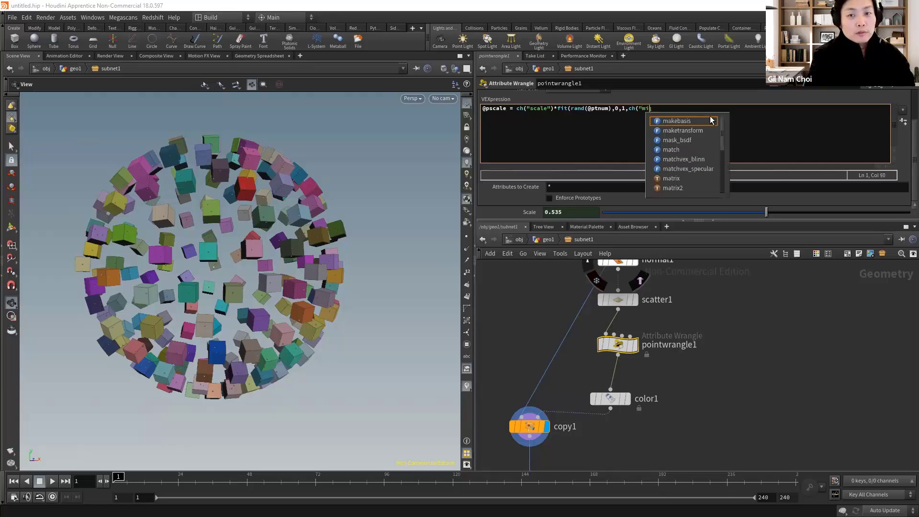
pyautogui.write('n","ma')
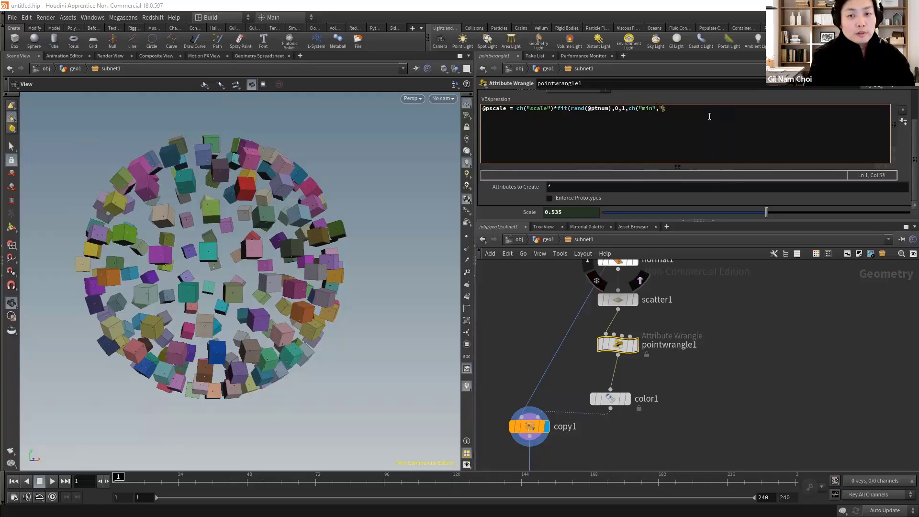
pyautogui.press('BackSpace')
pyautogui.press('BackSpace')
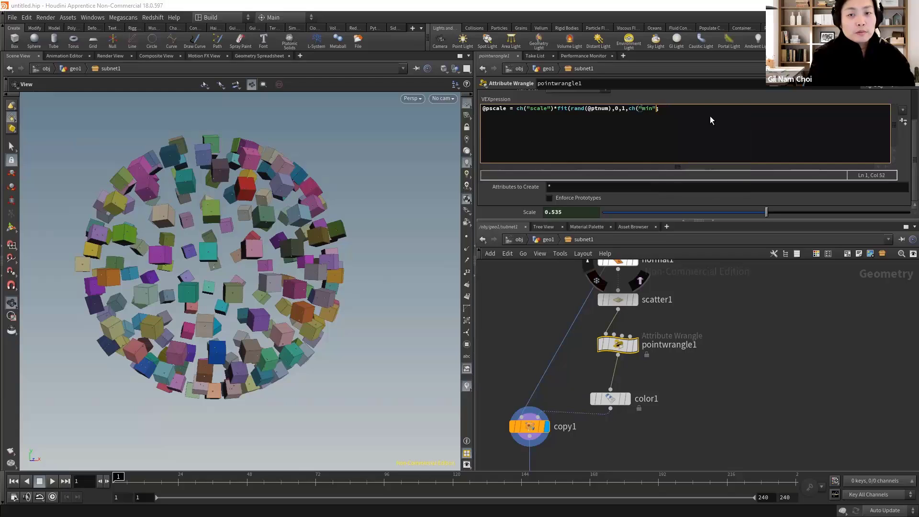
pyautogui.write('),ch')
pyautogui.write('(m')
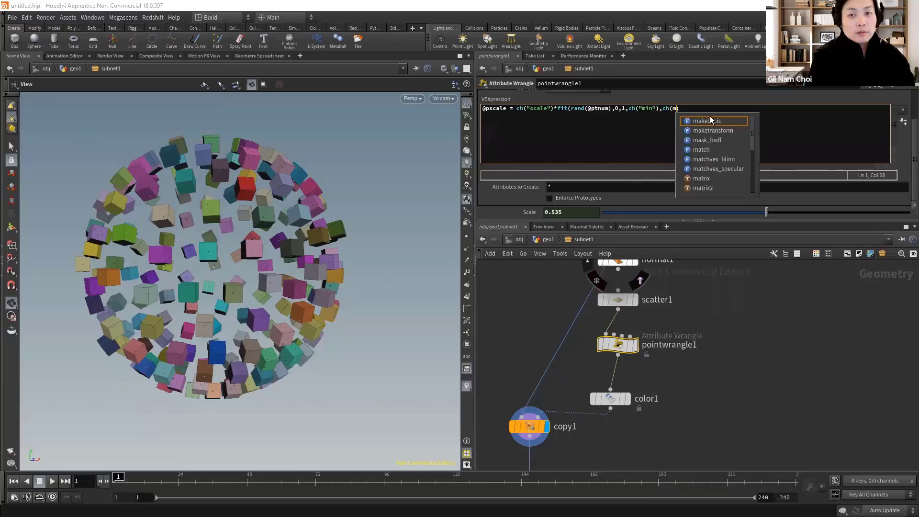
pyautogui.press('BackSpace')
pyautogui.write('"max')
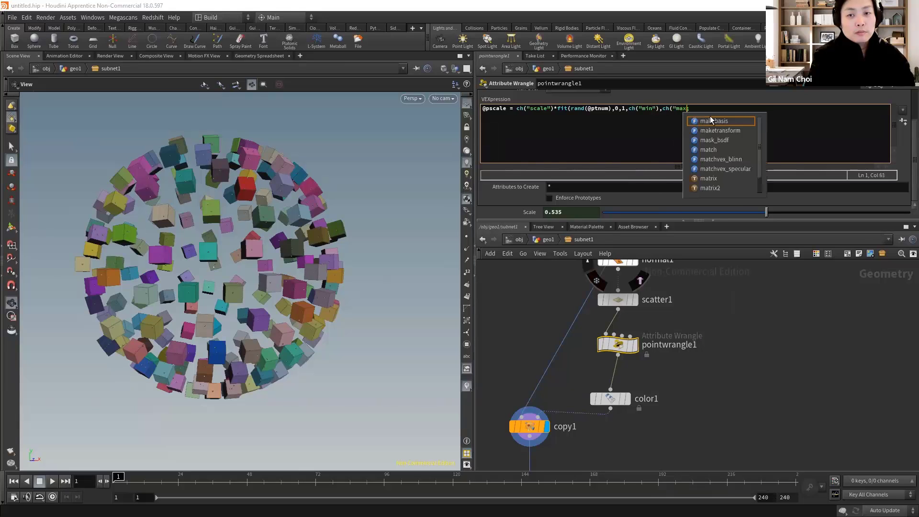
pyautogui.write('"));')
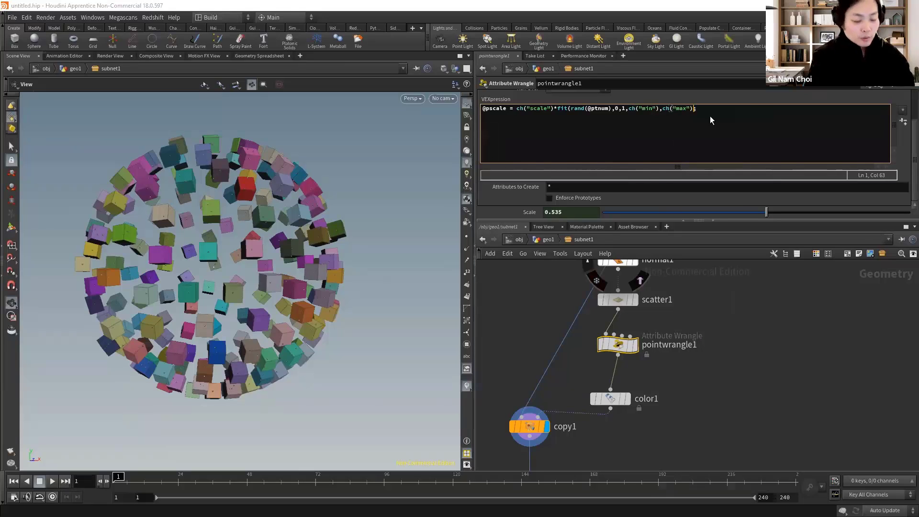
# Create spare parameters for the wrangle's channels and bring up subnet1's parameter interface editor.
pyautogui.click(903, 122)
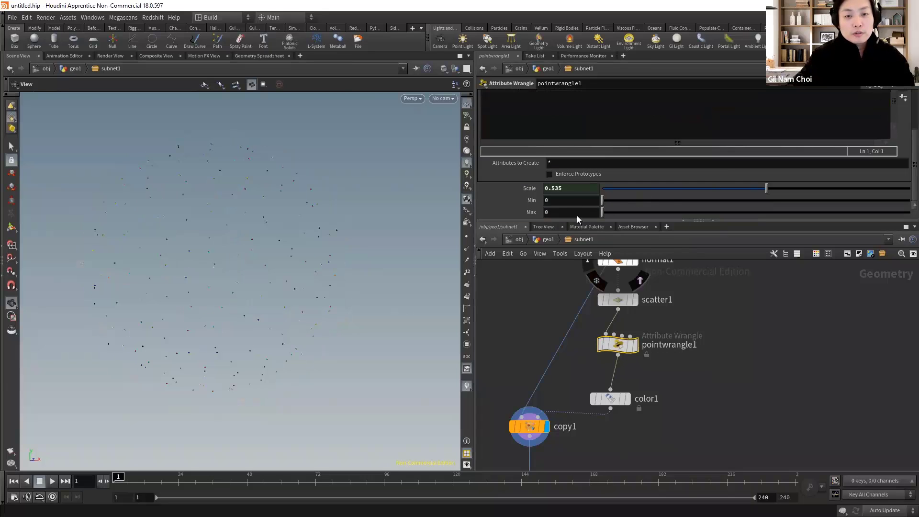
pyautogui.click(553, 242)
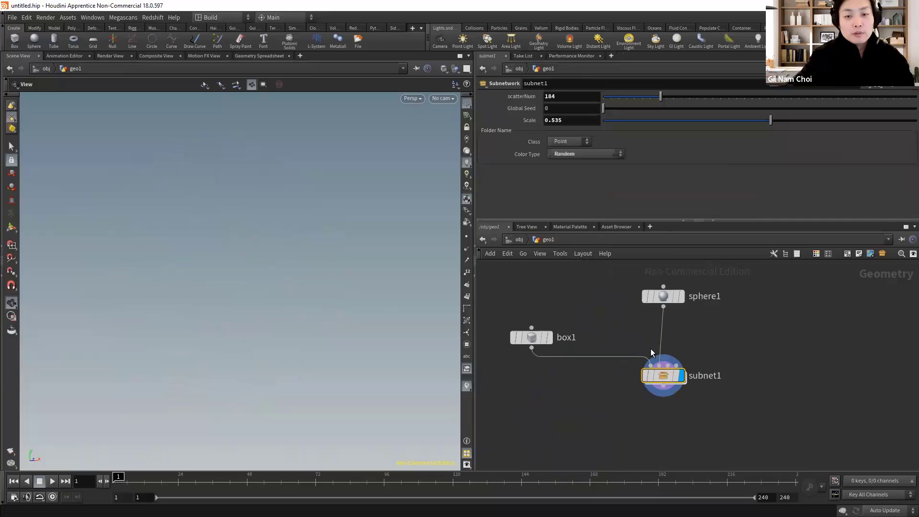
pyautogui.click(865, 84)
pyautogui.click(841, 94)
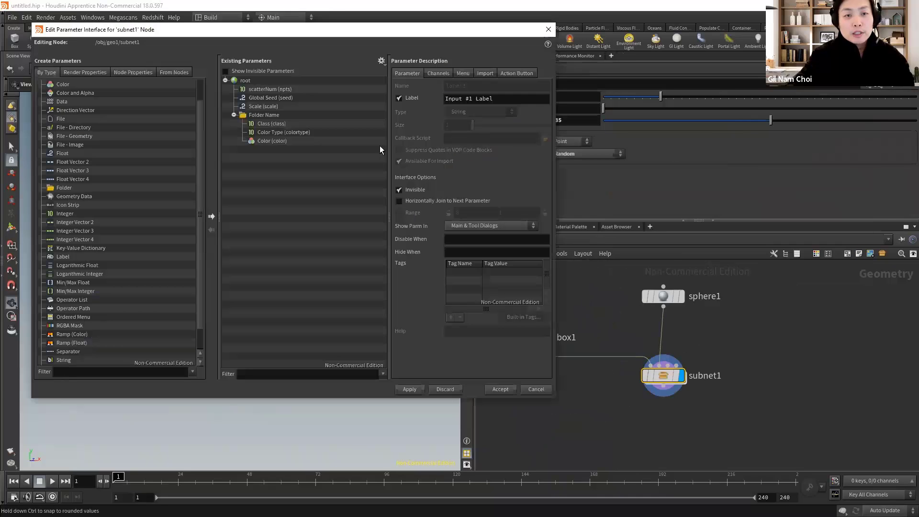
pyautogui.doubleClick(664, 376)
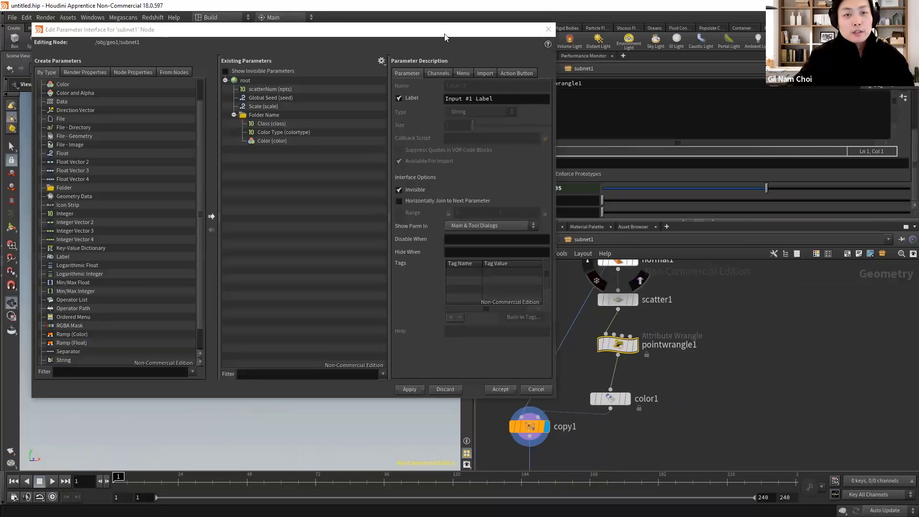
pyautogui.moveTo(445, 37); pyautogui.dragTo(383, 44)
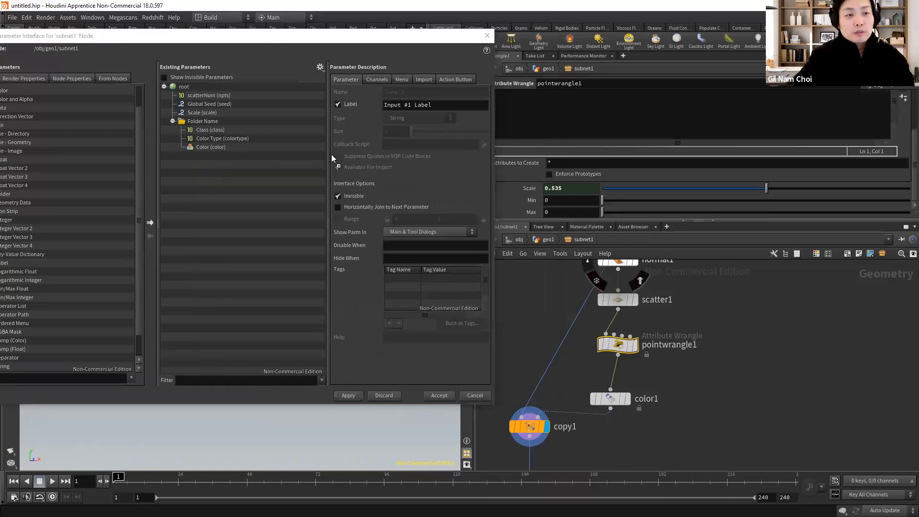
# Promote the wrangle's Min and Max onto subnet1 with a 0–1 range and apply.
pyautogui.moveTo(332, 155); pyautogui.dragTo(217, 116)
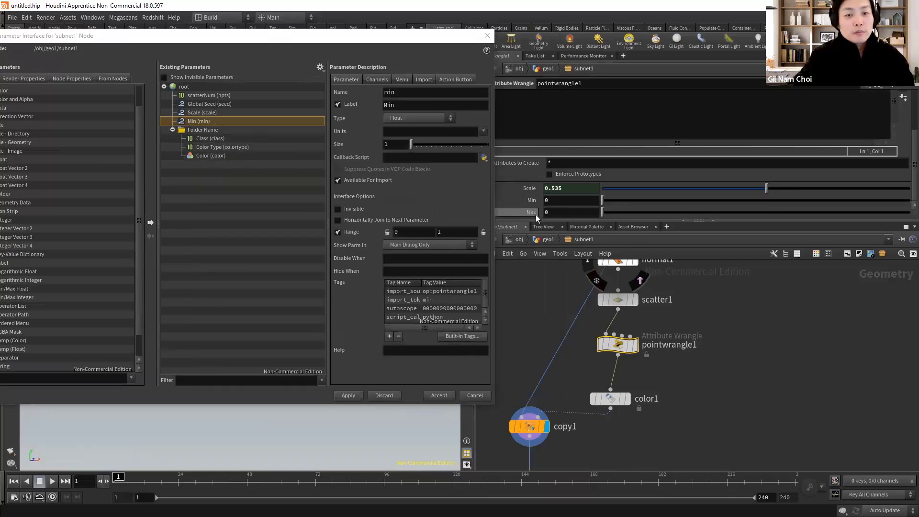
pyautogui.moveTo(536, 215); pyautogui.dragTo(211, 122)
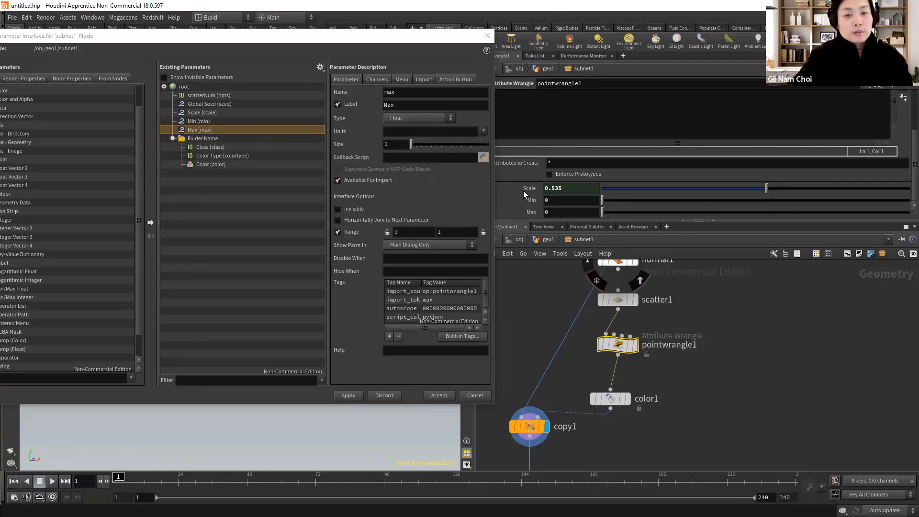
pyautogui.click(348, 395)
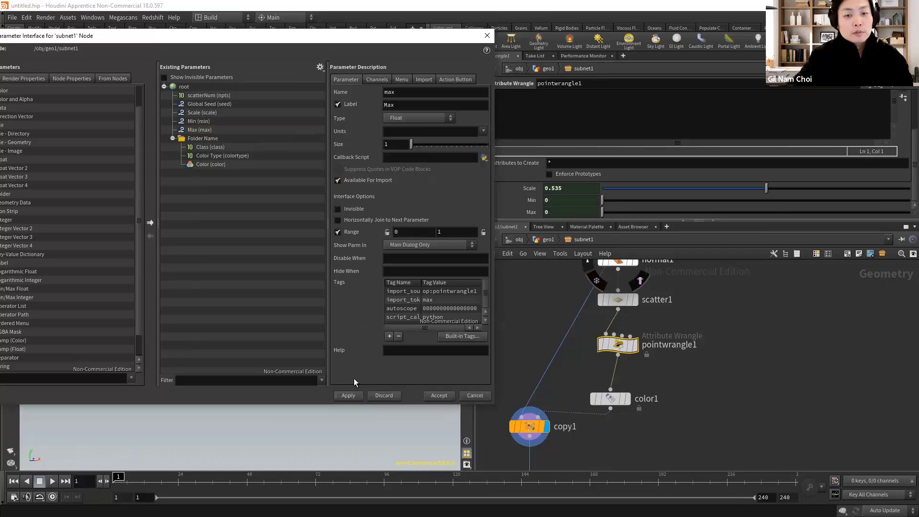
pyautogui.click(487, 40)
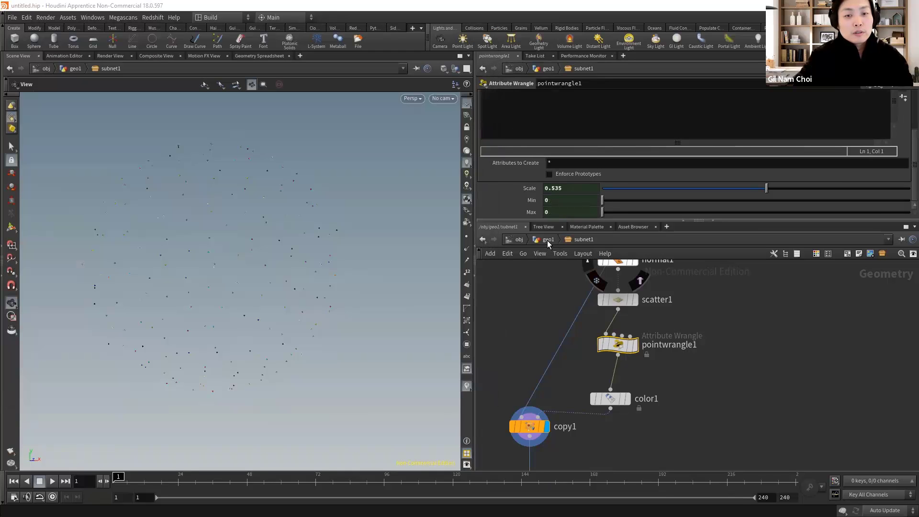
# Set subnet1 to min 0.228, max 0.743, scale 0.803, seed 0.72, constant yellow colour.
pyautogui.click(548, 240)
pyautogui.moveTo(633, 144); pyautogui.dragTo(915, 143)
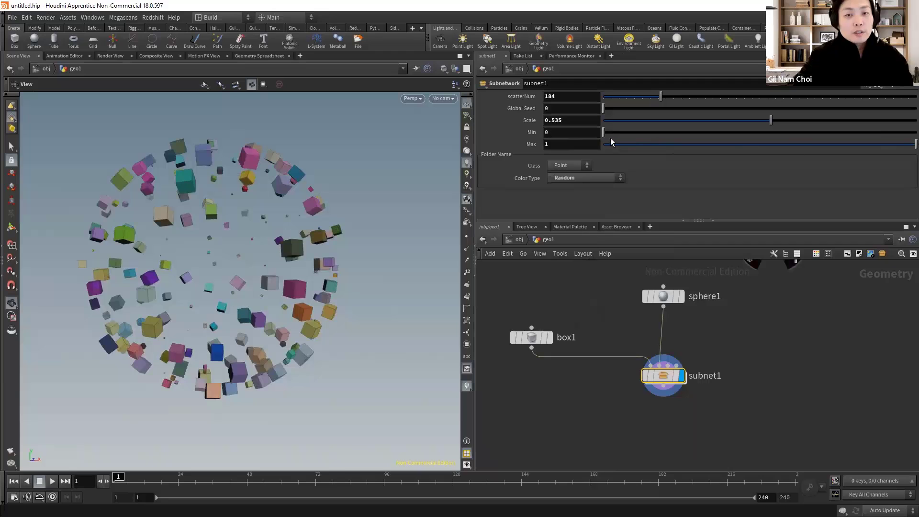
pyautogui.moveTo(610, 133); pyautogui.dragTo(674, 134)
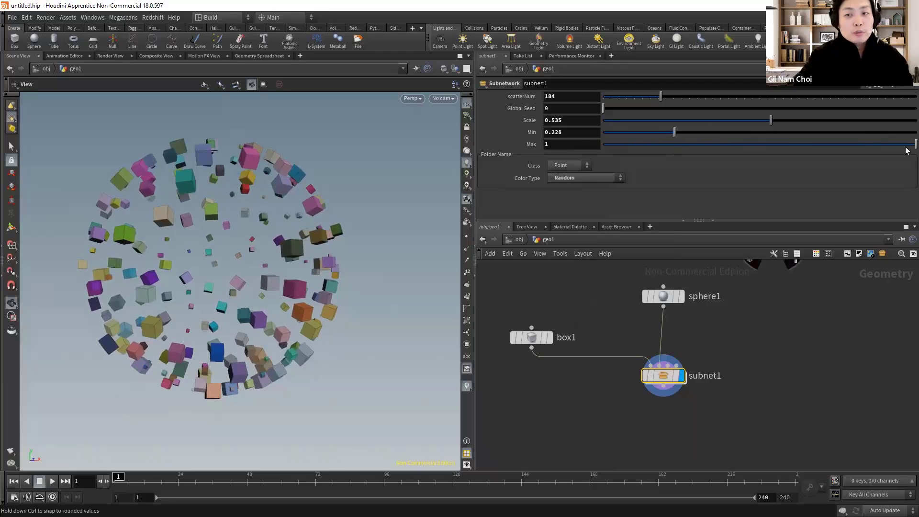
pyautogui.moveTo(785, 144)
pyautogui.mouseDown()
pyautogui.moveTo(780, 149)
pyautogui.moveTo(836, 143)
pyautogui.mouseUp()
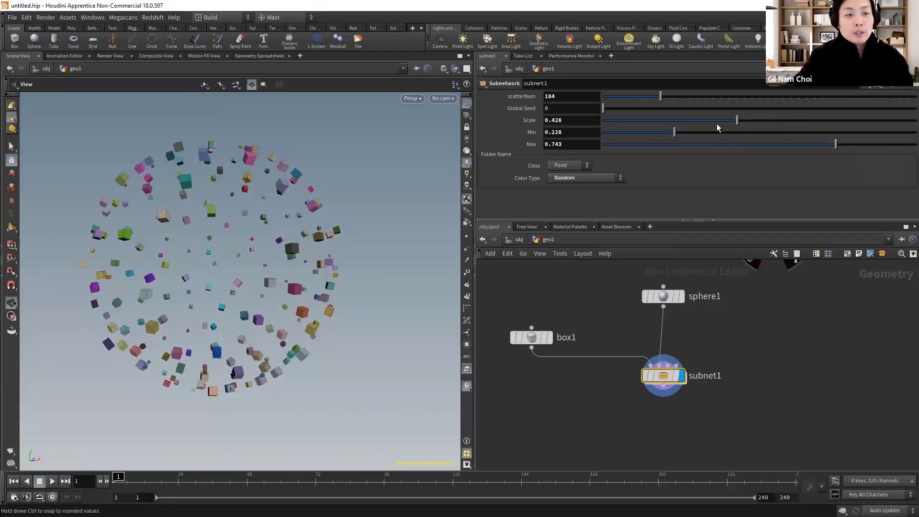
pyautogui.moveTo(775, 120); pyautogui.dragTo(804, 119)
pyautogui.moveTo(611, 110); pyautogui.dragTo(661, 104)
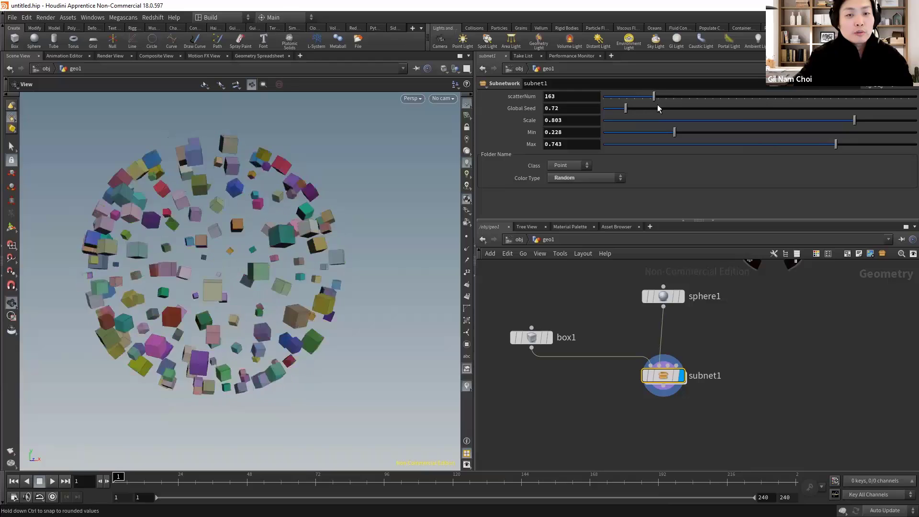
pyautogui.click(594, 178)
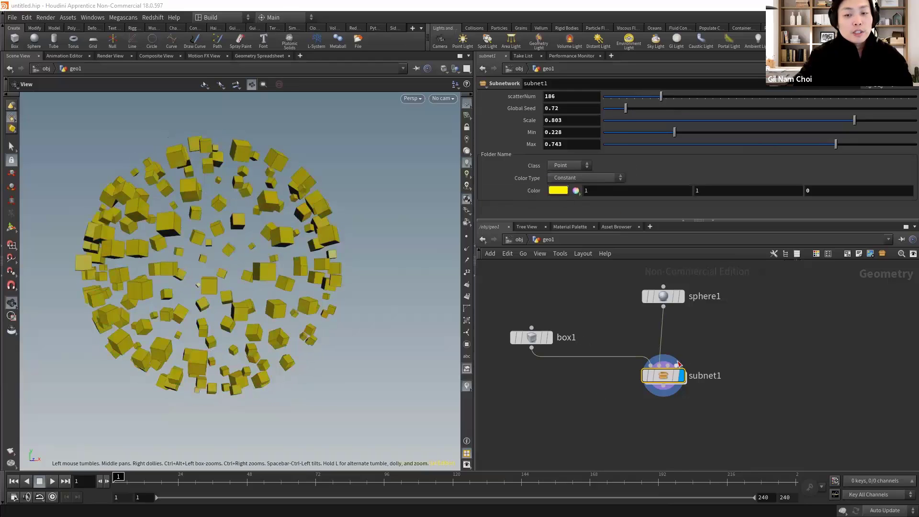
pyautogui.moveTo(662, 375)
pyautogui.mouseDown()
pyautogui.moveTo(670, 386)
pyautogui.moveTo(649, 378)
pyautogui.mouseUp()
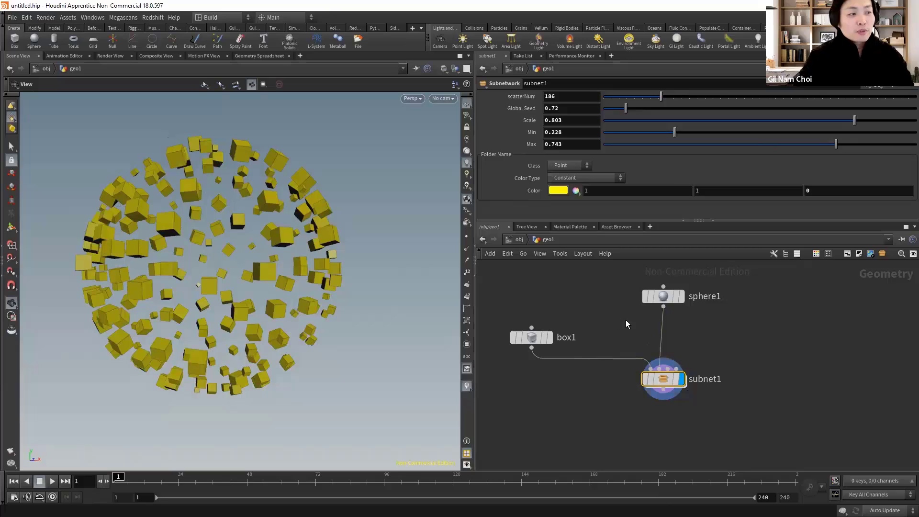
# Give the subnet1 node the new name randdom_Tool.
pyautogui.moveTo(663, 379); pyautogui.dragTo(672, 377)
pyautogui.doubleClick(702, 383)
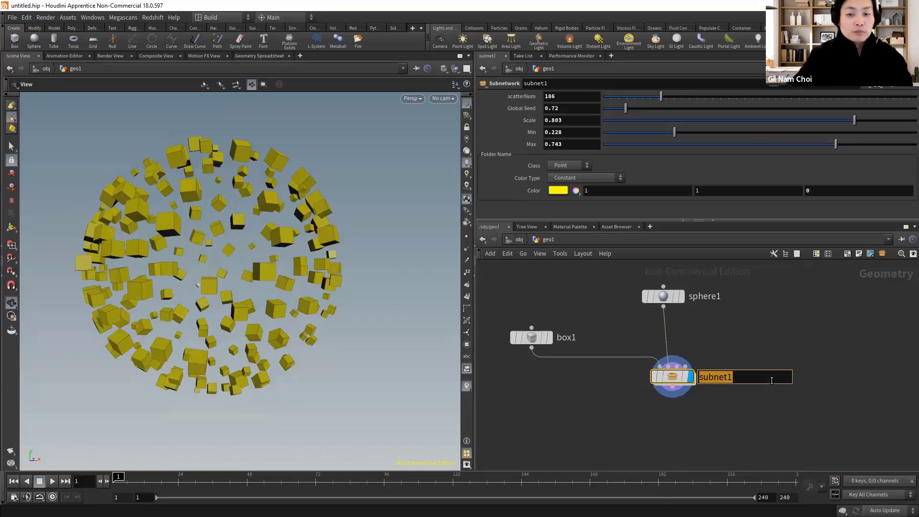
pyautogui.write('randdom_')
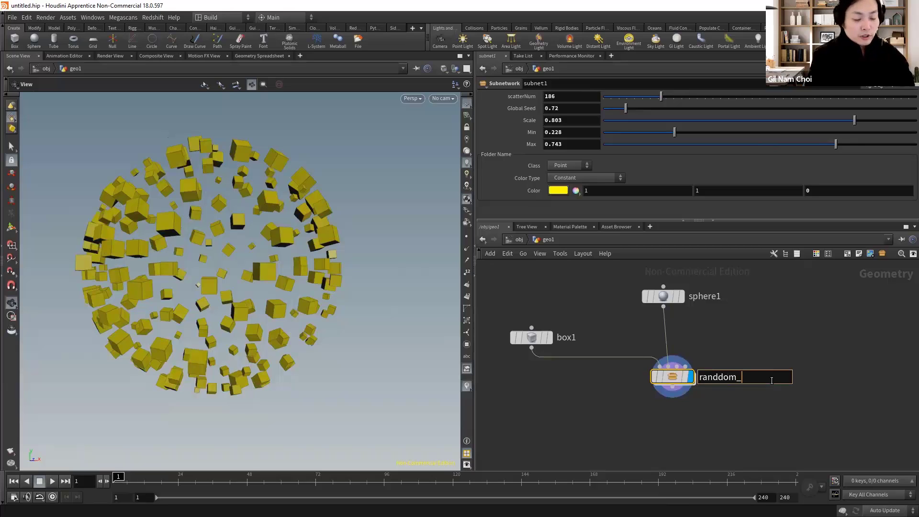
pyautogui.write('Tool')
pyautogui.press('Return')
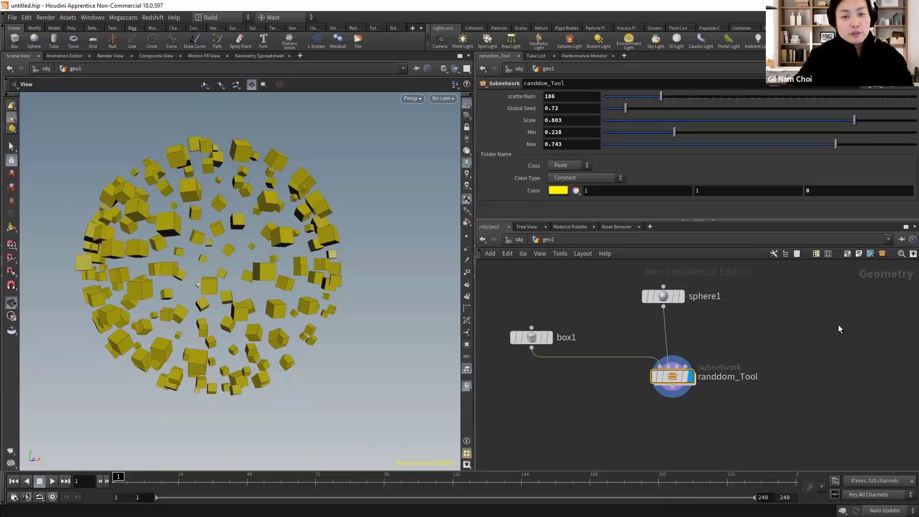
# Create a Randdom Tool digital asset from randdom_Tool, saved as an .hdanc library.
pyautogui.rightClick(673, 381)
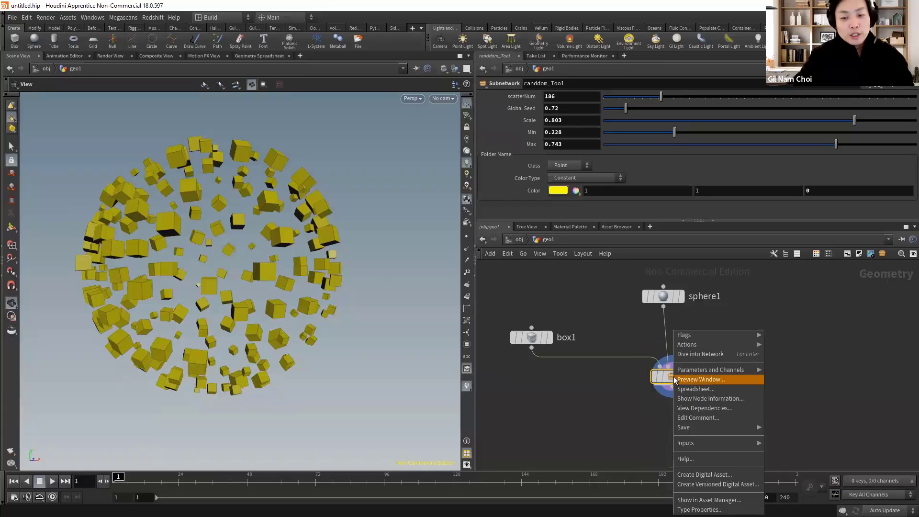
pyautogui.click(725, 478)
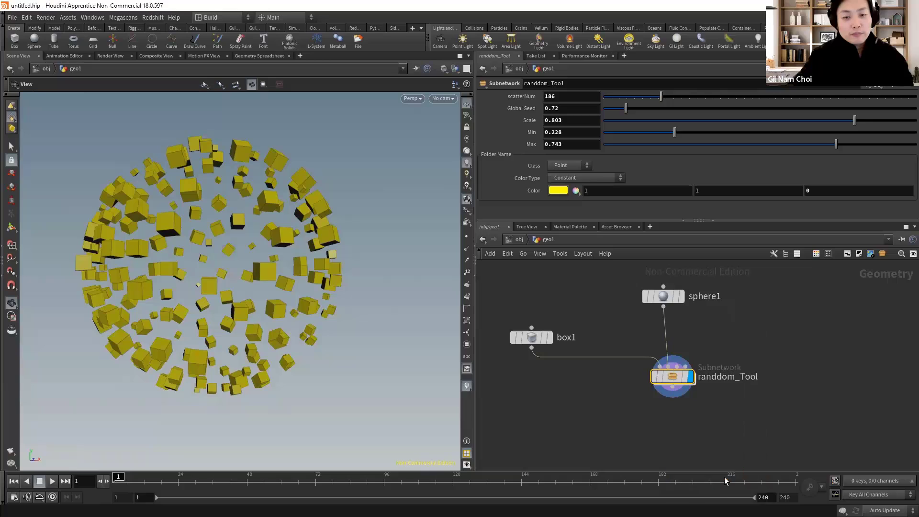
pyautogui.moveTo(704, 440); pyautogui.dragTo(663, 419)
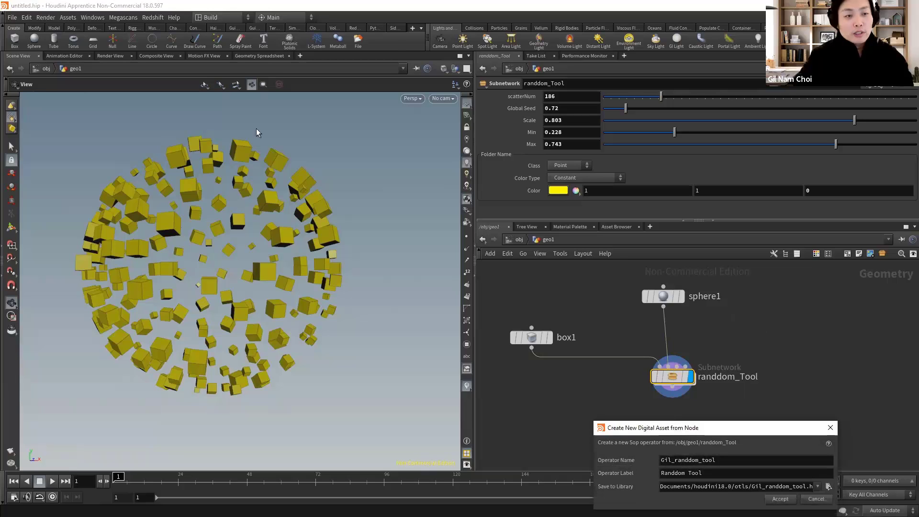
pyautogui.moveTo(257, 133); pyautogui.dragTo(264, 112)
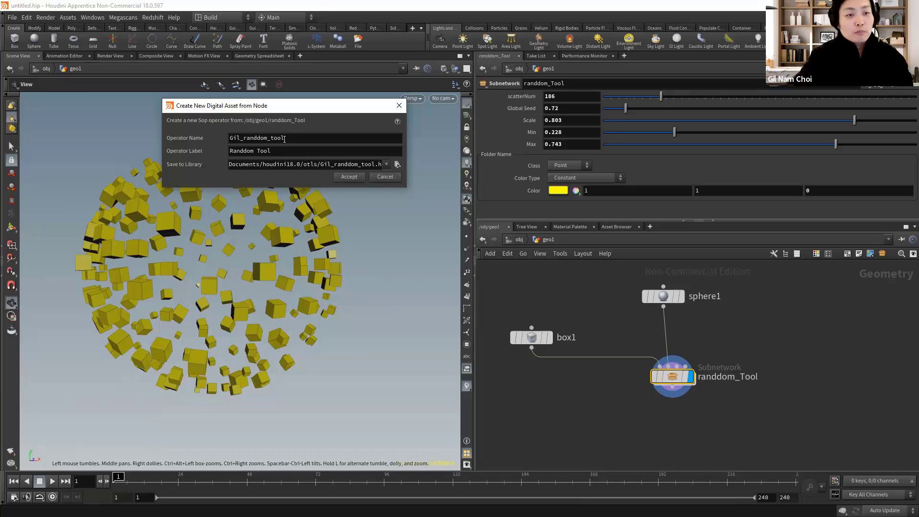
pyautogui.click(352, 180)
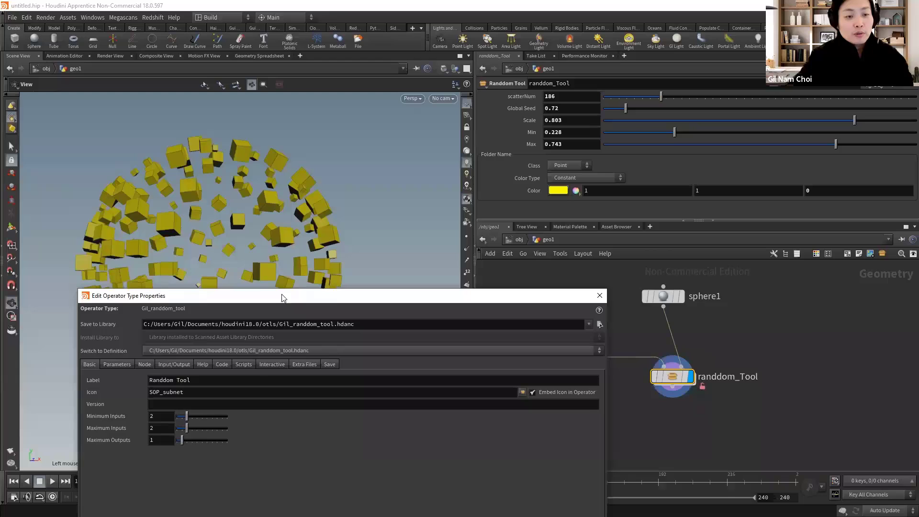
# Browse the asset's Parameters, Input/Output, Code, Scripts and Help sections, then accept its type properties.
pyautogui.moveTo(294, 300); pyautogui.dragTo(353, 221)
pyautogui.click(168, 286)
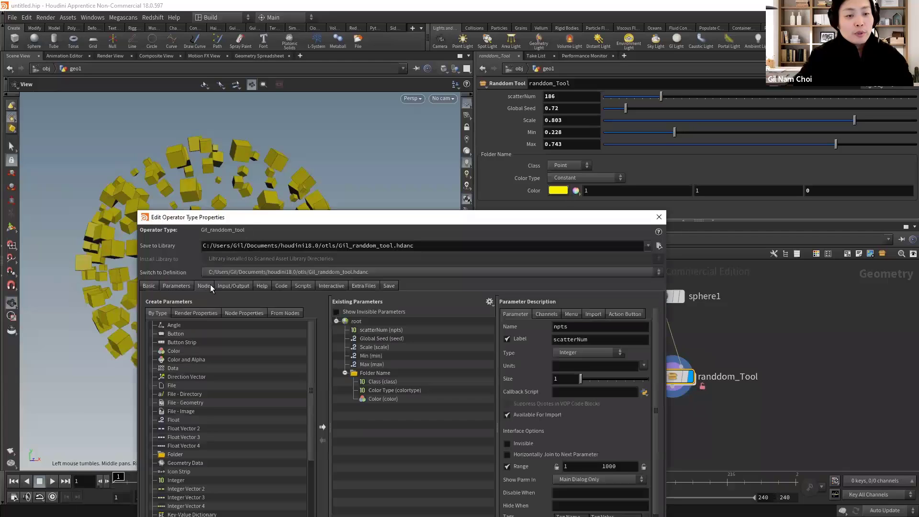
pyautogui.click(233, 286)
pyautogui.click(281, 286)
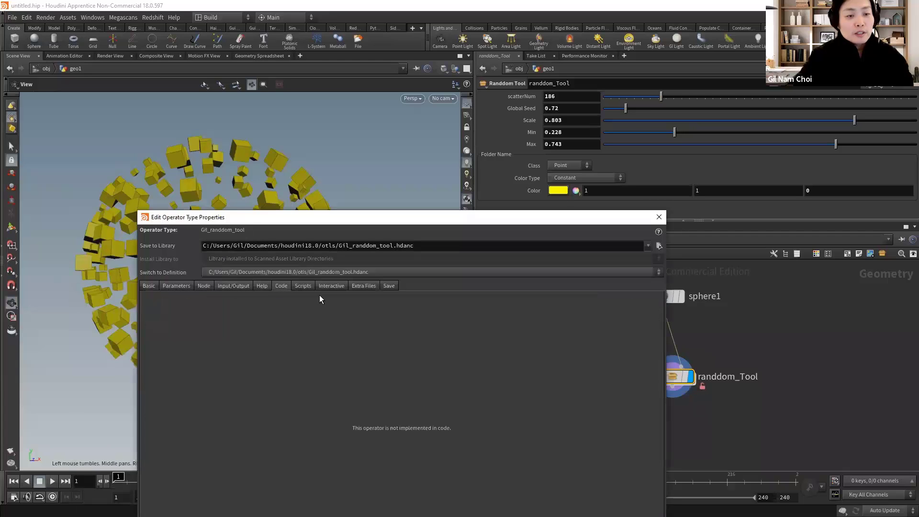
pyautogui.click(292, 288)
pyautogui.click(263, 290)
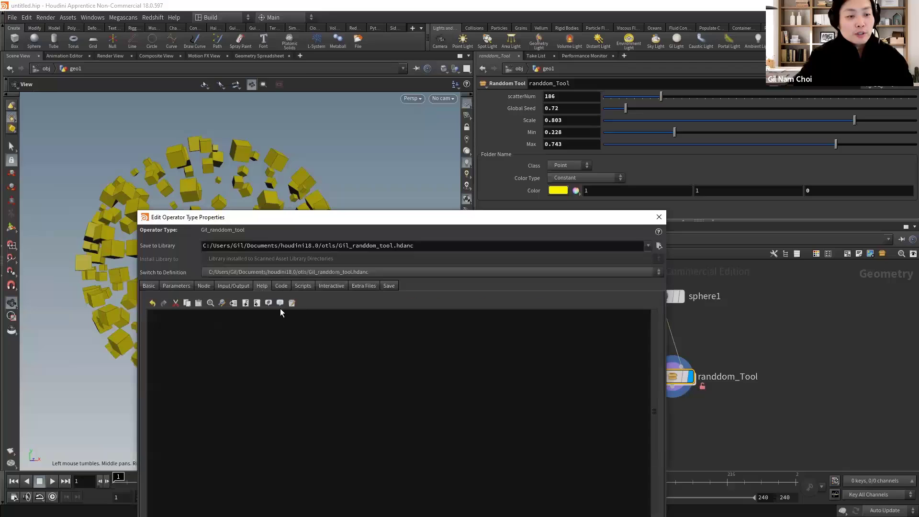
pyautogui.click(307, 287)
pyautogui.moveTo(341, 217); pyautogui.dragTo(310, 148)
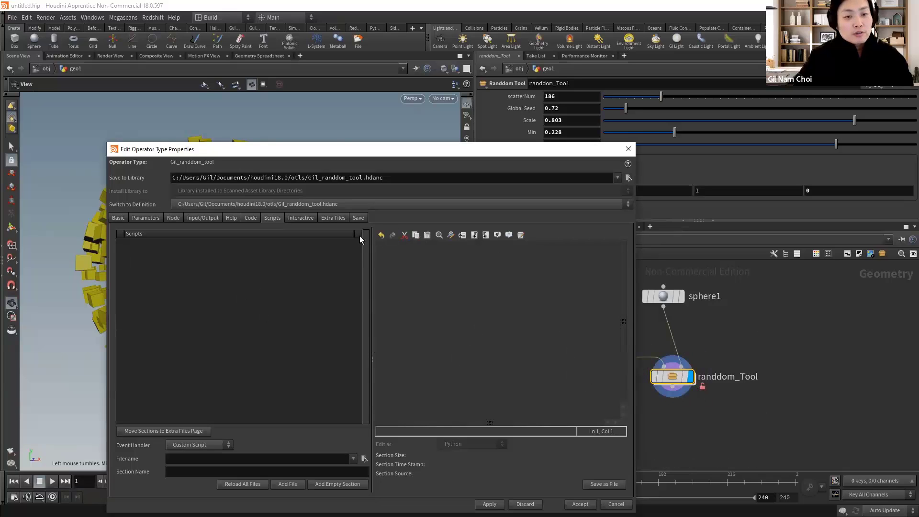
pyautogui.moveTo(502, 154); pyautogui.dragTo(488, 98)
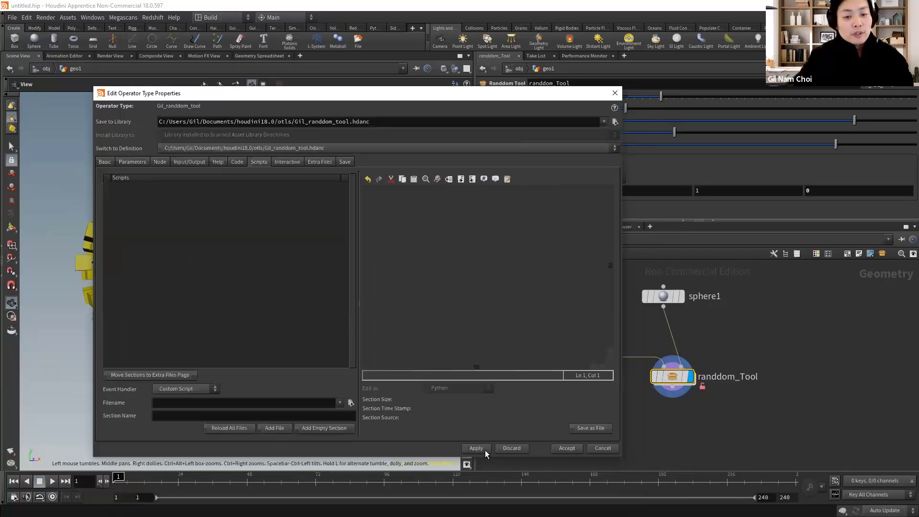
pyautogui.click(570, 447)
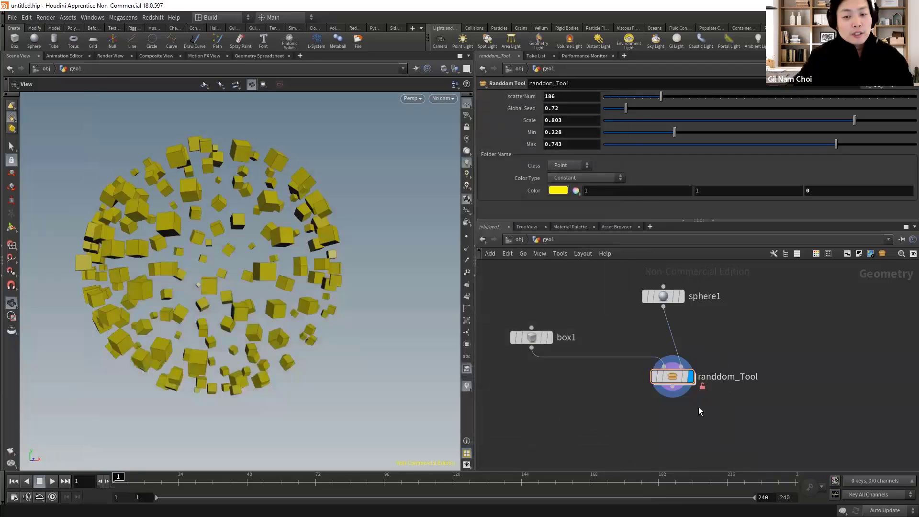
# Add a second Random Tool asset node with box1 and sphere1 wired into its inputs.
pyautogui.moveTo(673, 383); pyautogui.dragTo(613, 387)
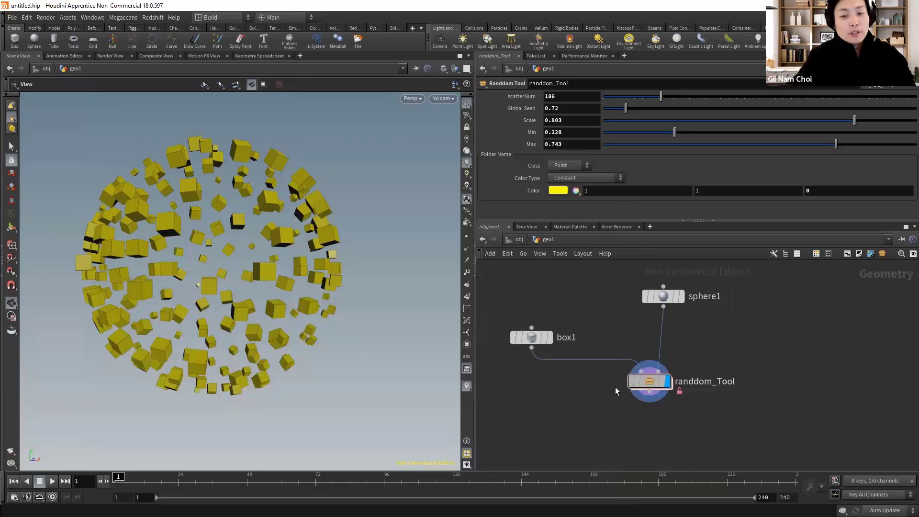
pyautogui.press('Tab')
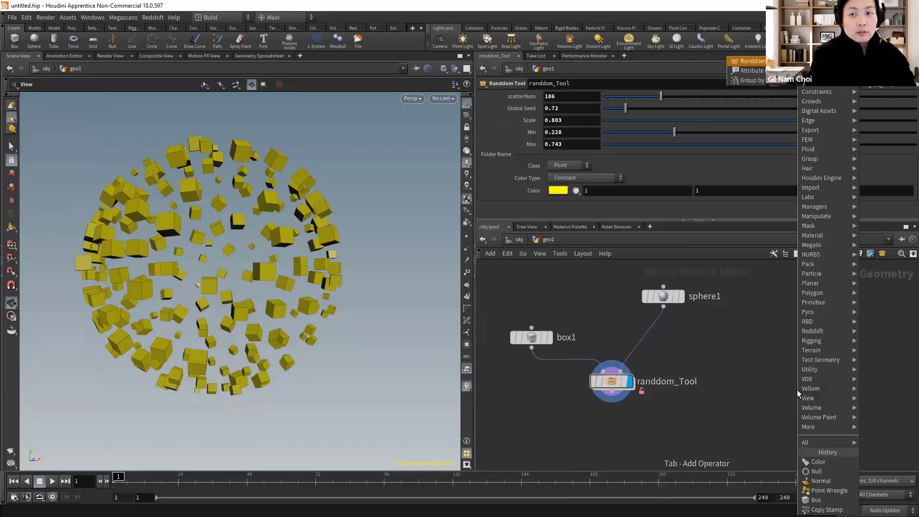
pyautogui.click(750, 63)
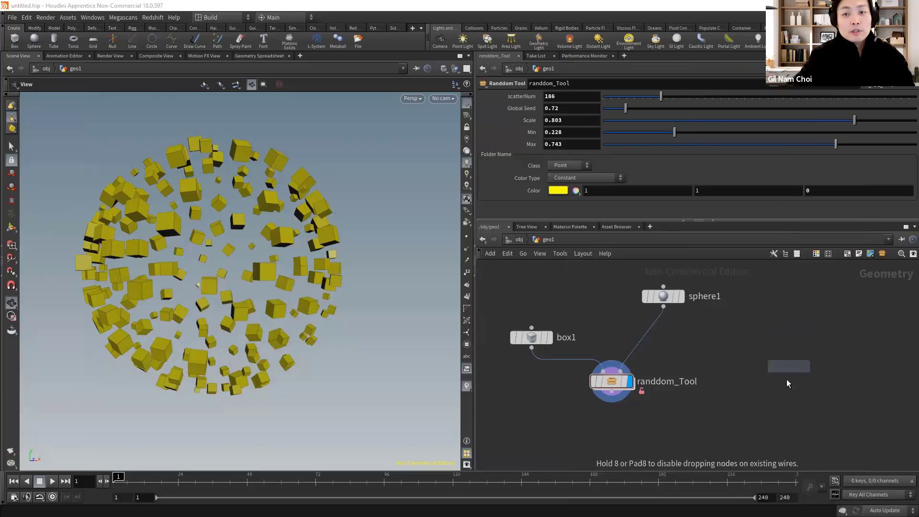
pyautogui.click(789, 412)
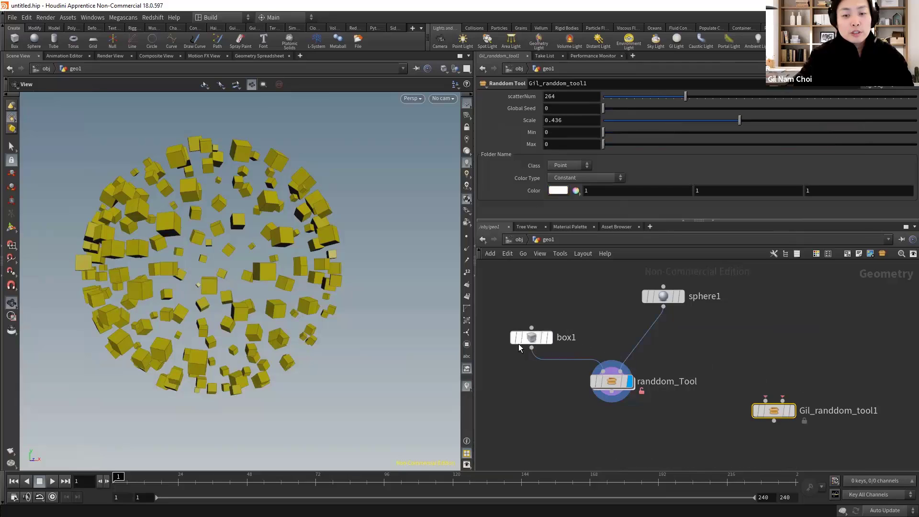
pyautogui.moveTo(532, 348); pyautogui.dragTo(766, 401)
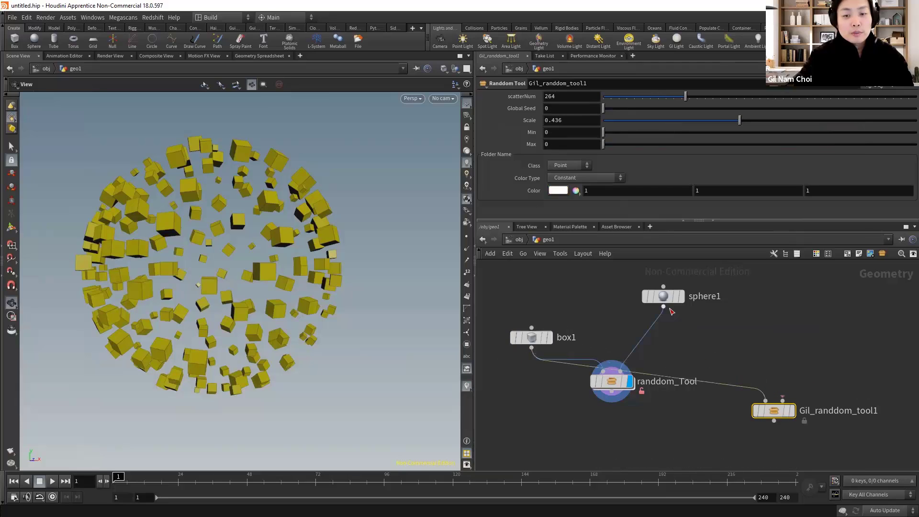
pyautogui.moveTo(663, 307)
pyautogui.mouseDown()
pyautogui.moveTo(793, 392)
pyautogui.moveTo(767, 370)
pyautogui.mouseUp()
pyautogui.click(791, 410)
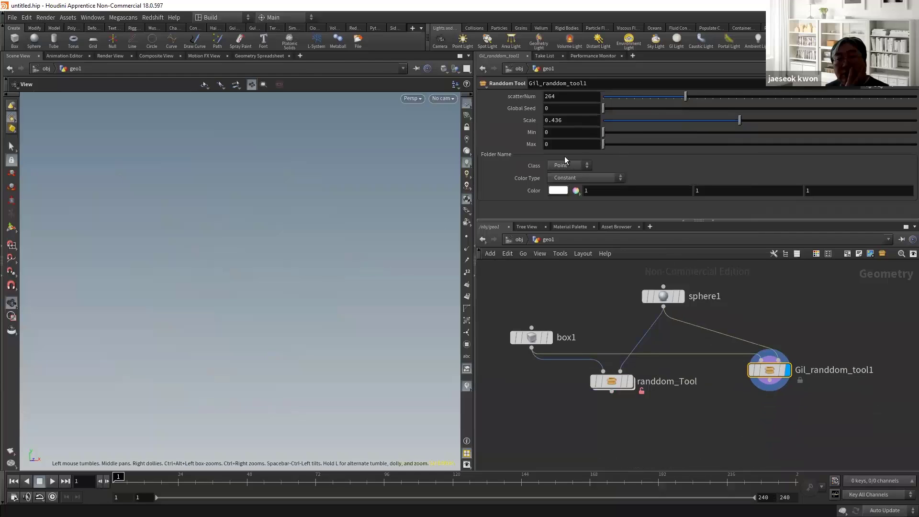
# Set the new instance to min 0.138, max 0.703, count 363, seed 1.41.
pyautogui.moveTo(619, 134); pyautogui.dragTo(824, 144)
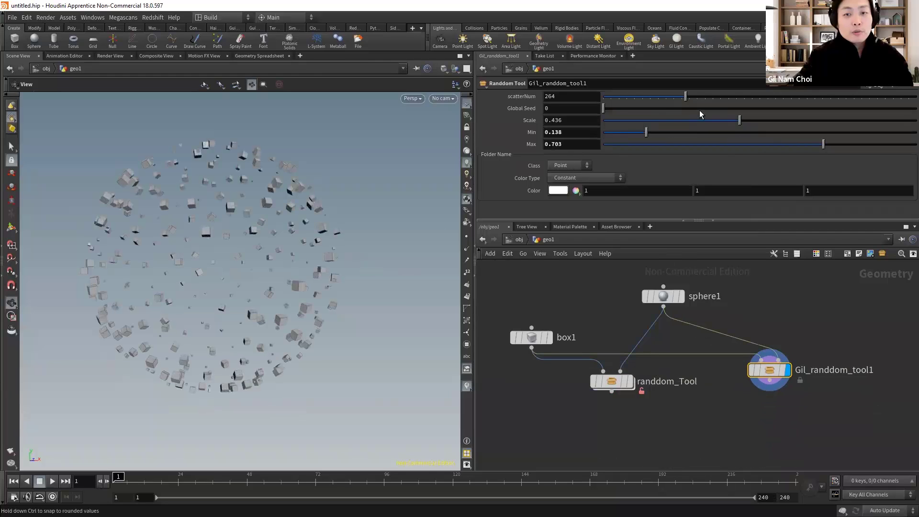
pyautogui.moveTo(679, 97); pyautogui.dragTo(703, 97)
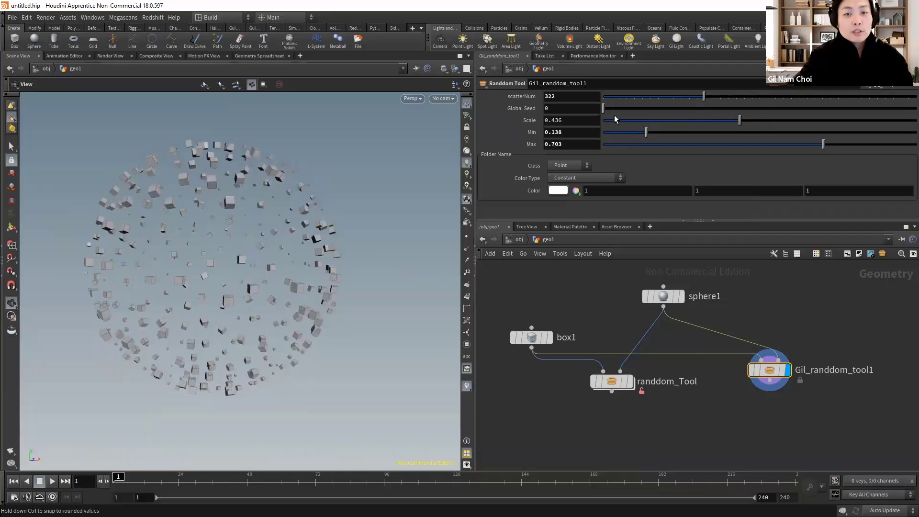
pyautogui.moveTo(614, 109); pyautogui.dragTo(648, 108)
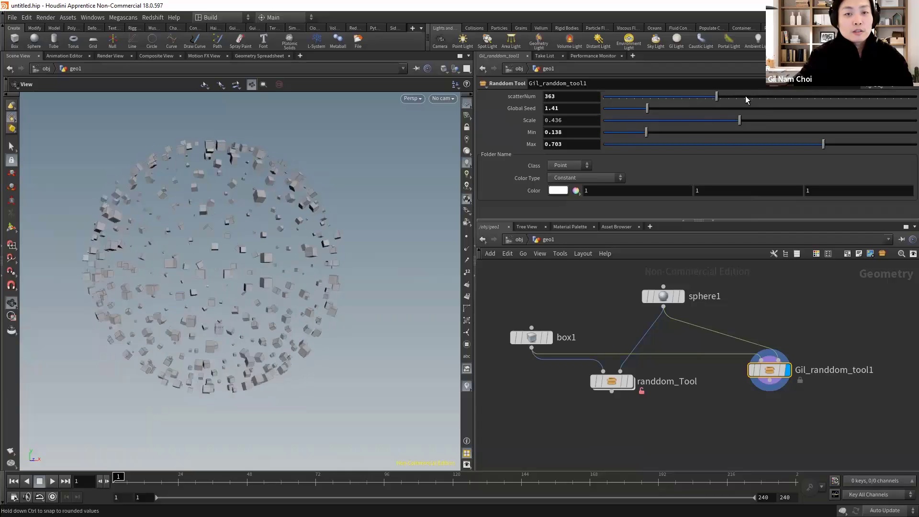